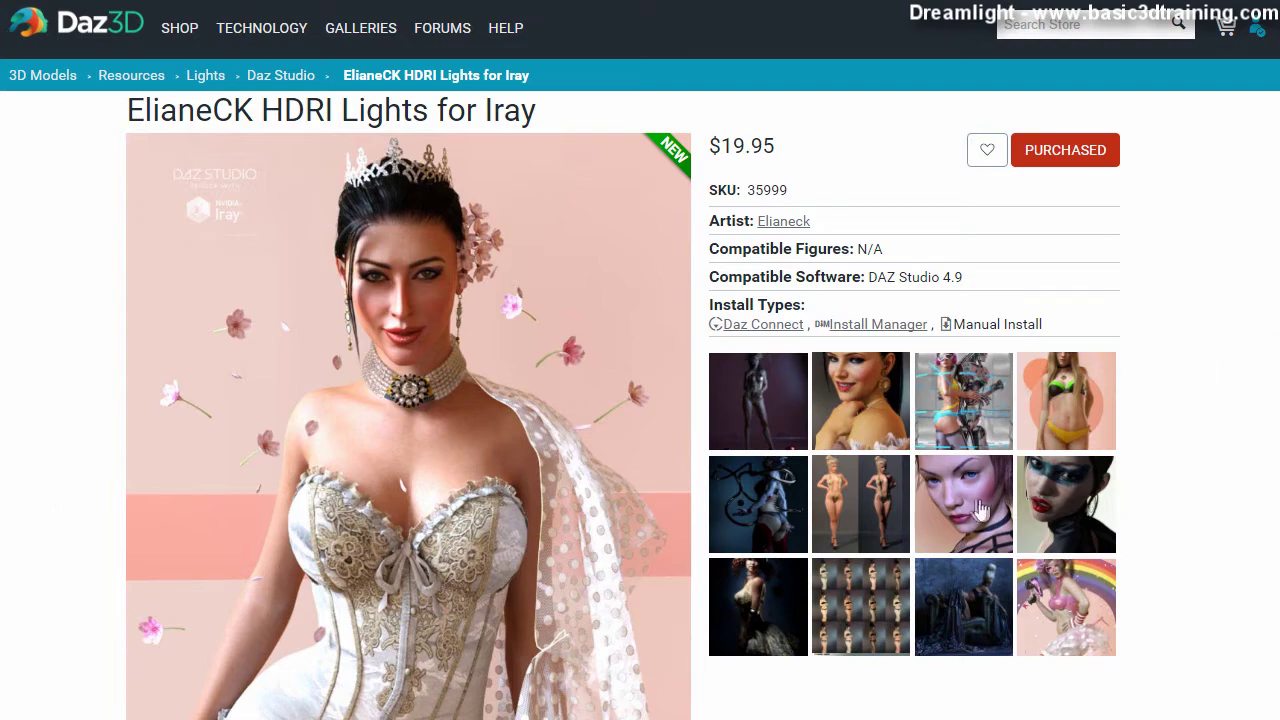
Enlarge the first ElianeCK HDRI Lights promo image and page forward to the six-light scene banner
scroll(1275, 450, "down", 5)
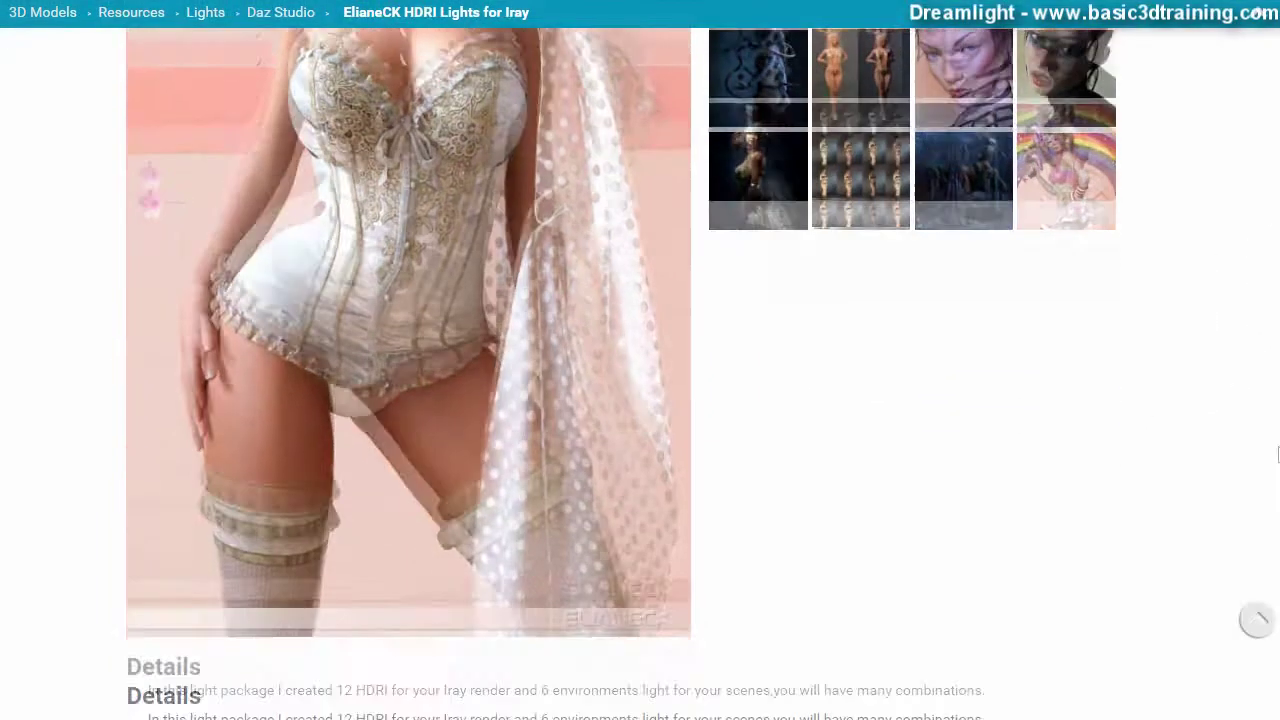
scroll(1272, 370, "up", 3)
scroll(1265, 330, "up", 3)
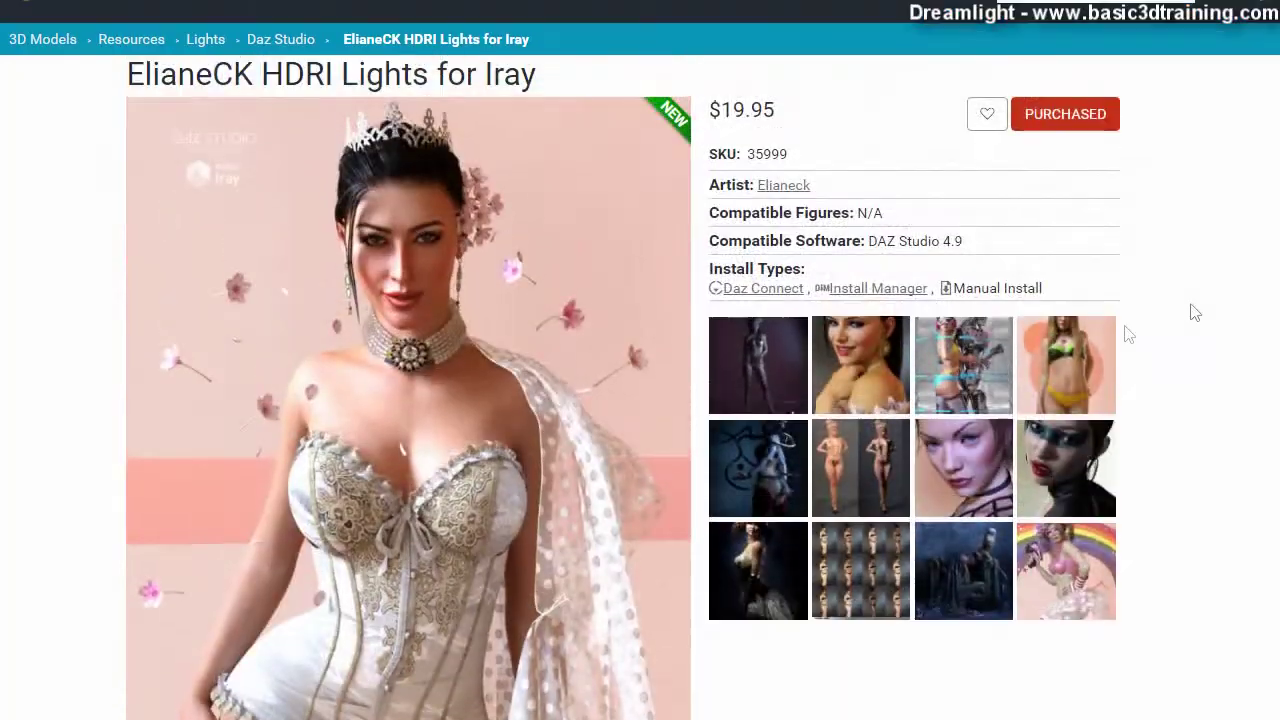
left_click(760, 360)
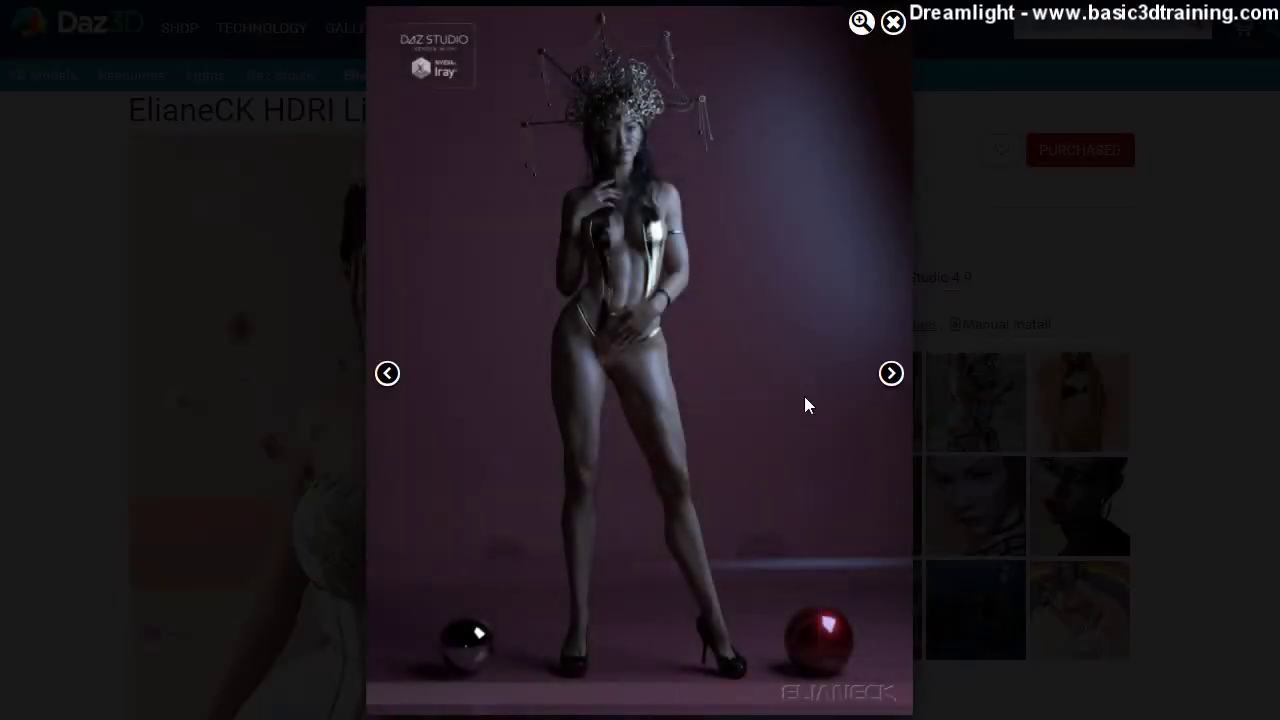
left_click(890, 374)
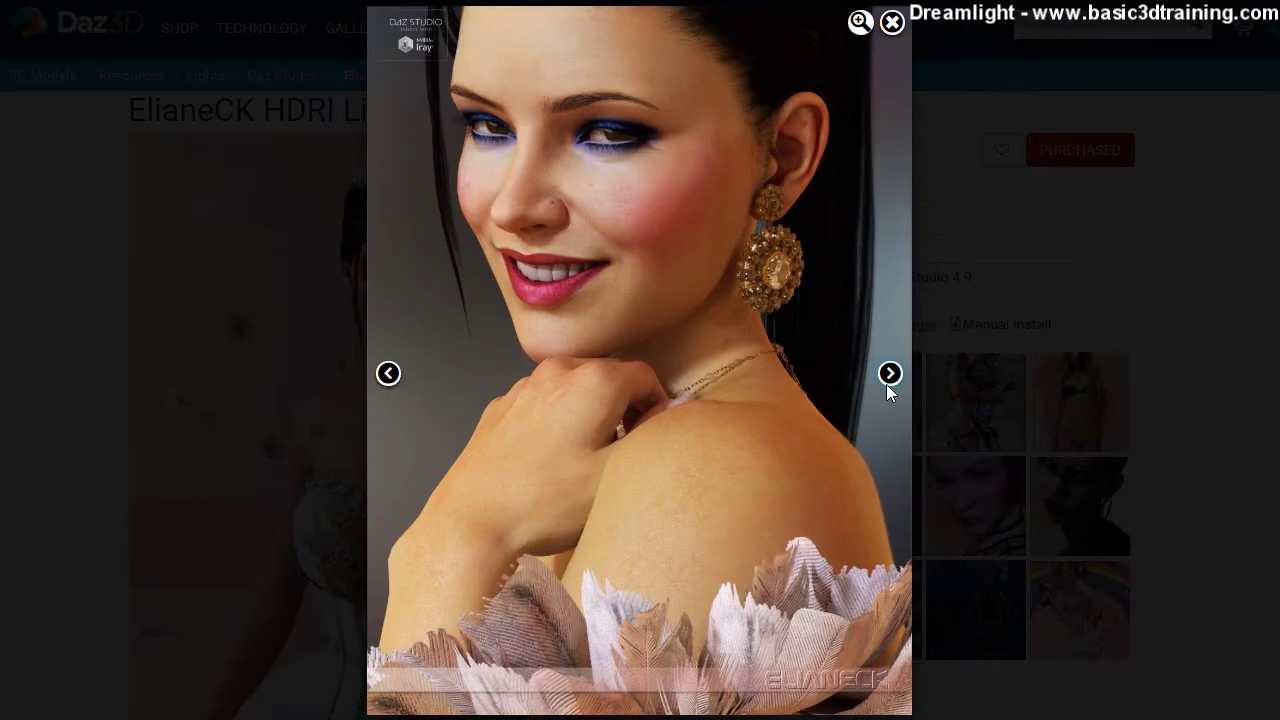
left_click(891, 375)
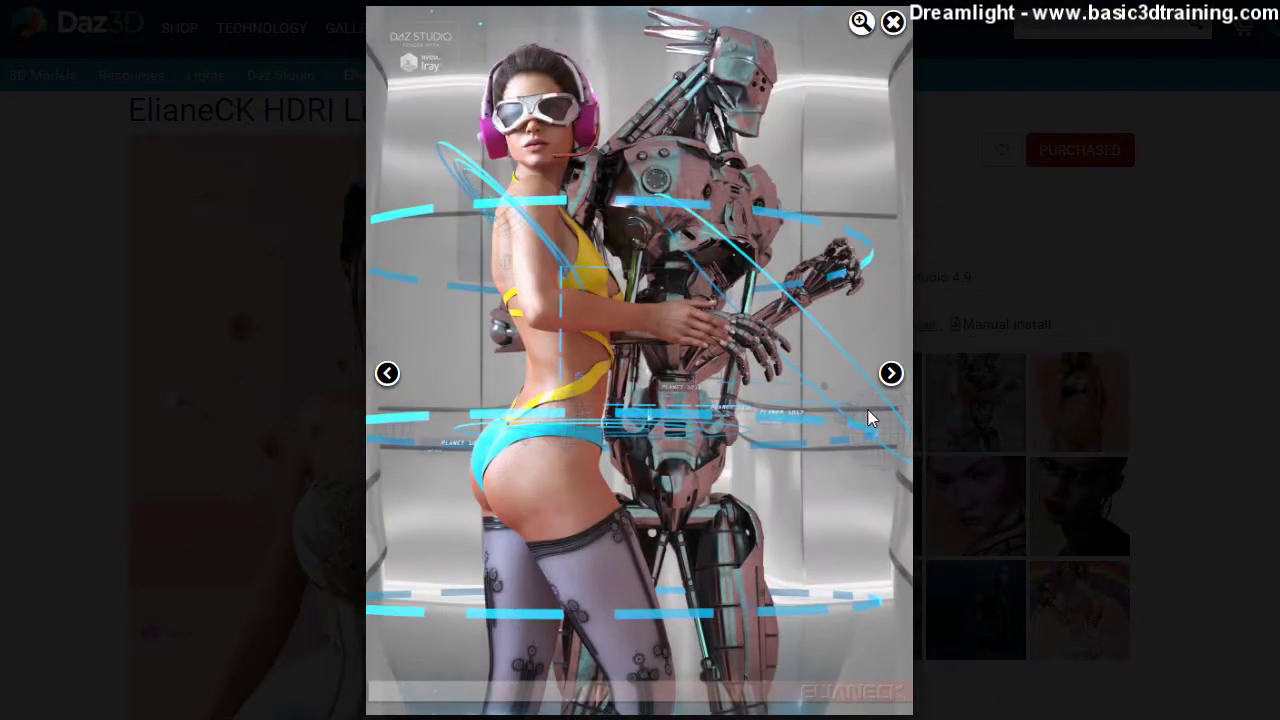
left_click(891, 374)
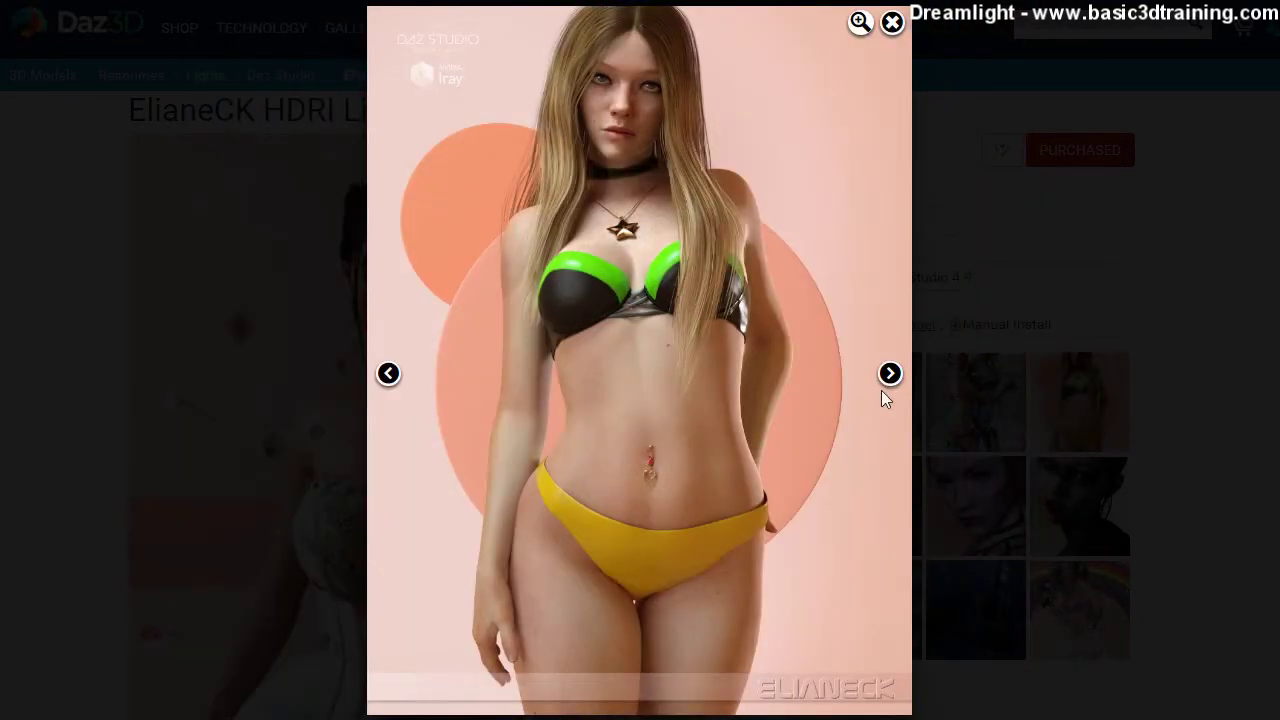
left_click(890, 374)
left_click(890, 374)
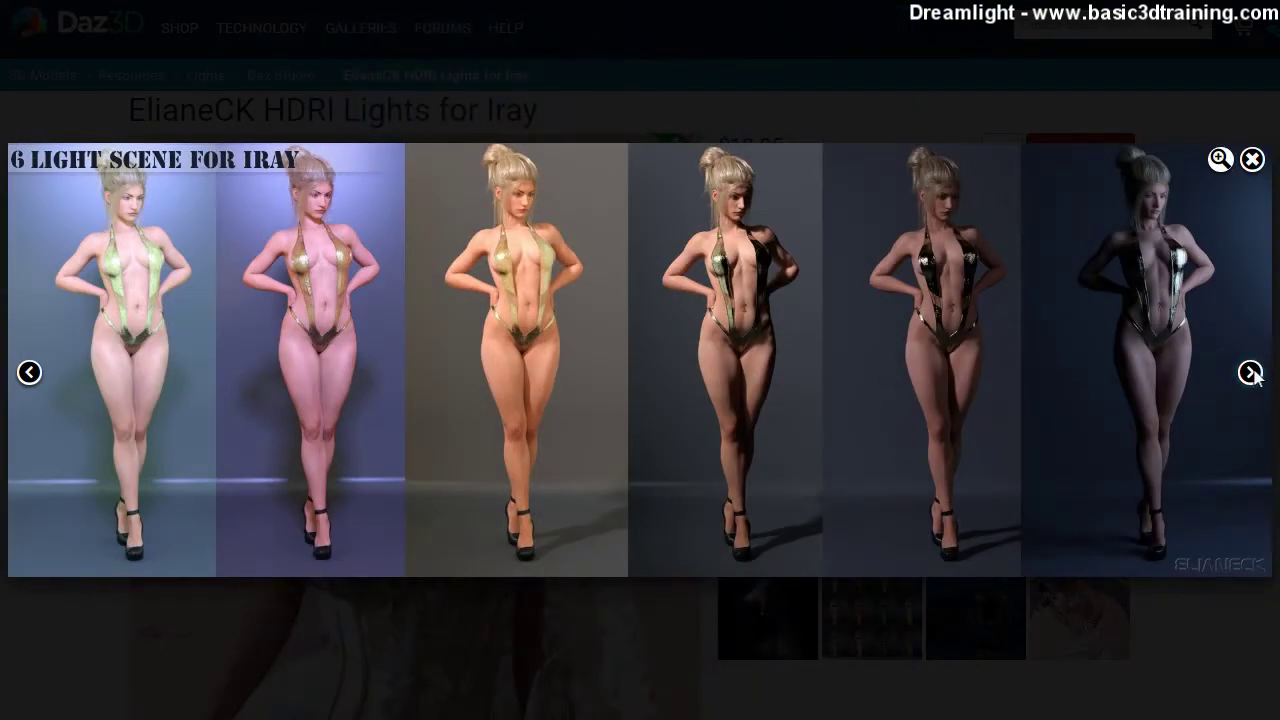
Continue past the dark-dress and 12 HDRI LIGHT overview images to the pink rainbow render
left_click(1250, 372)
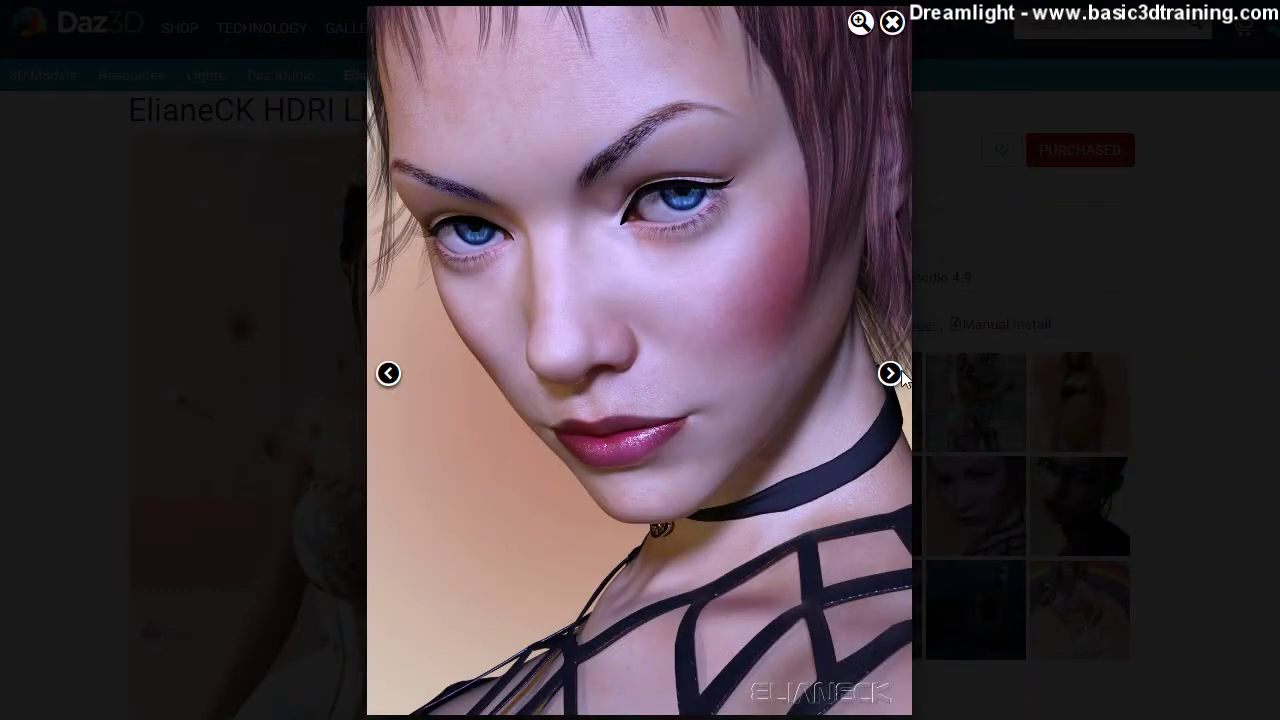
left_click(890, 374)
left_click(890, 374)
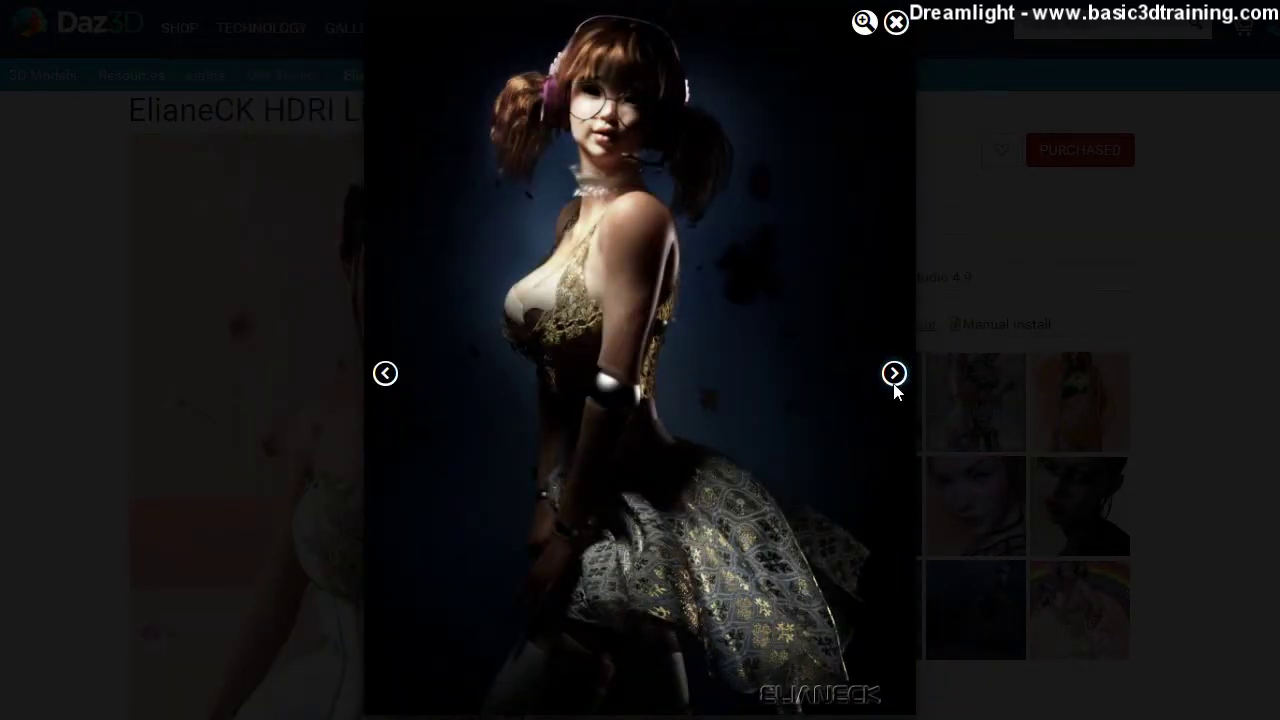
left_click(894, 374)
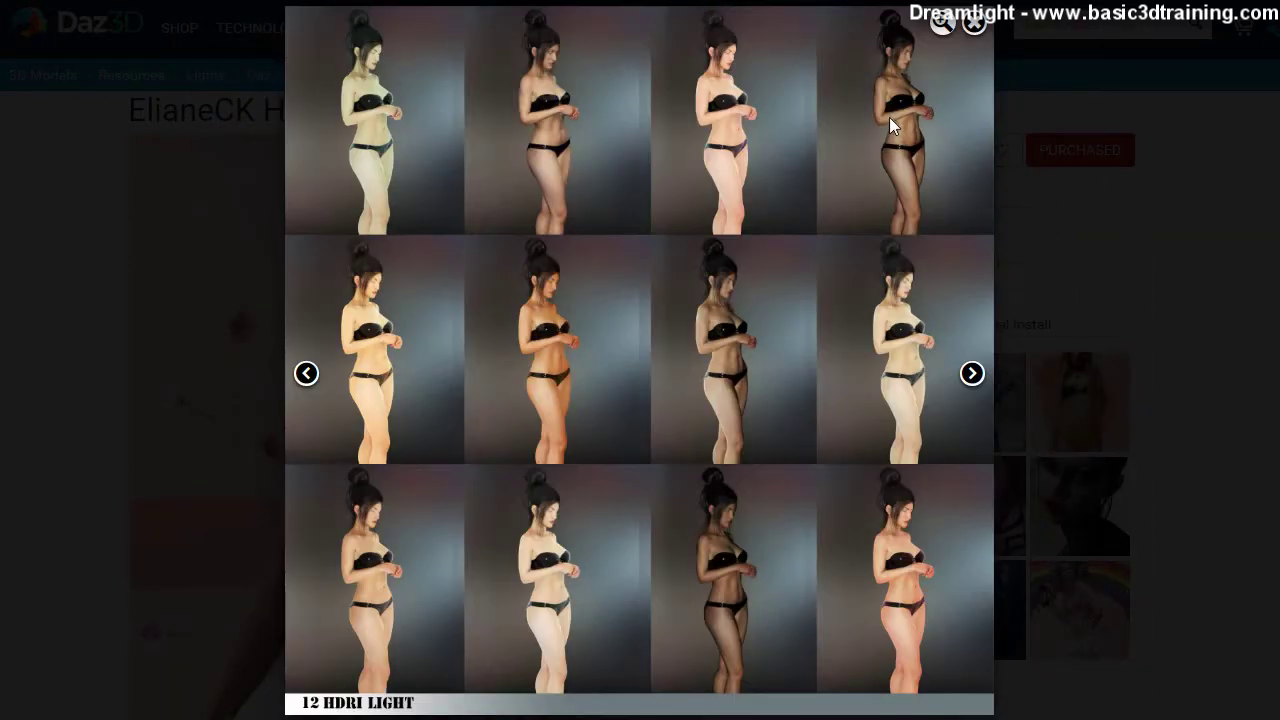
left_click(972, 373)
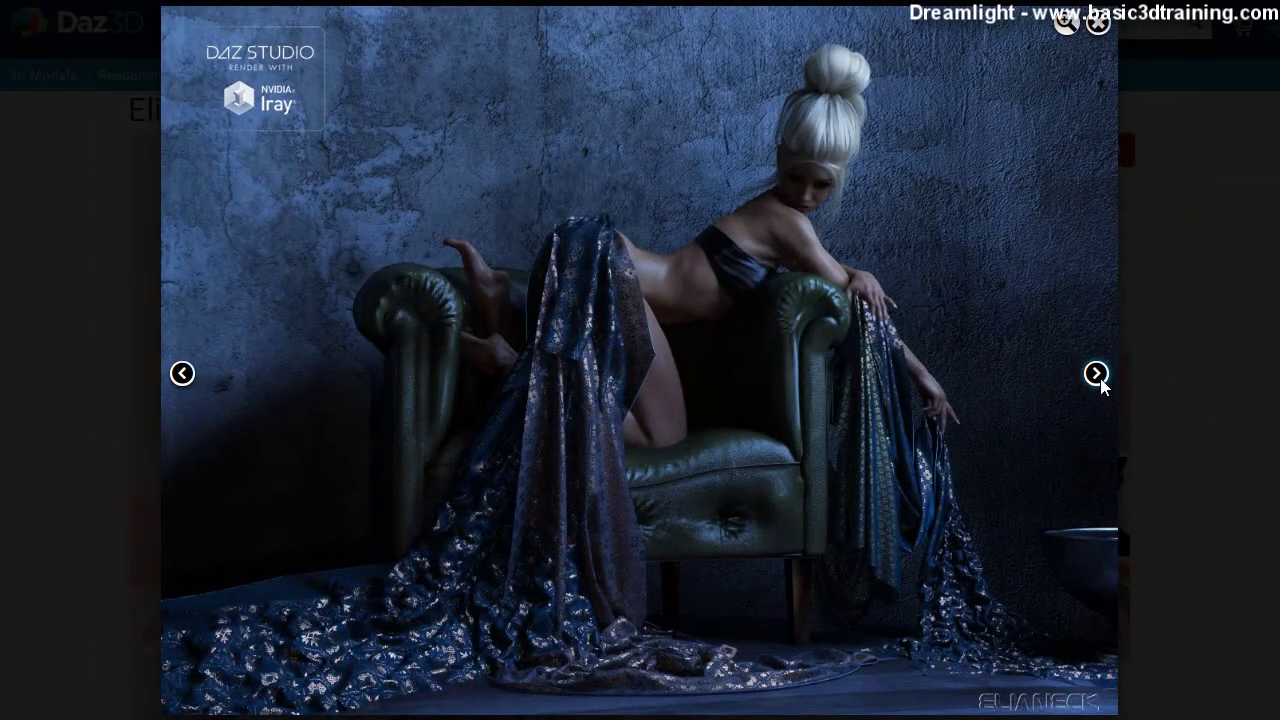
left_click(1096, 374)
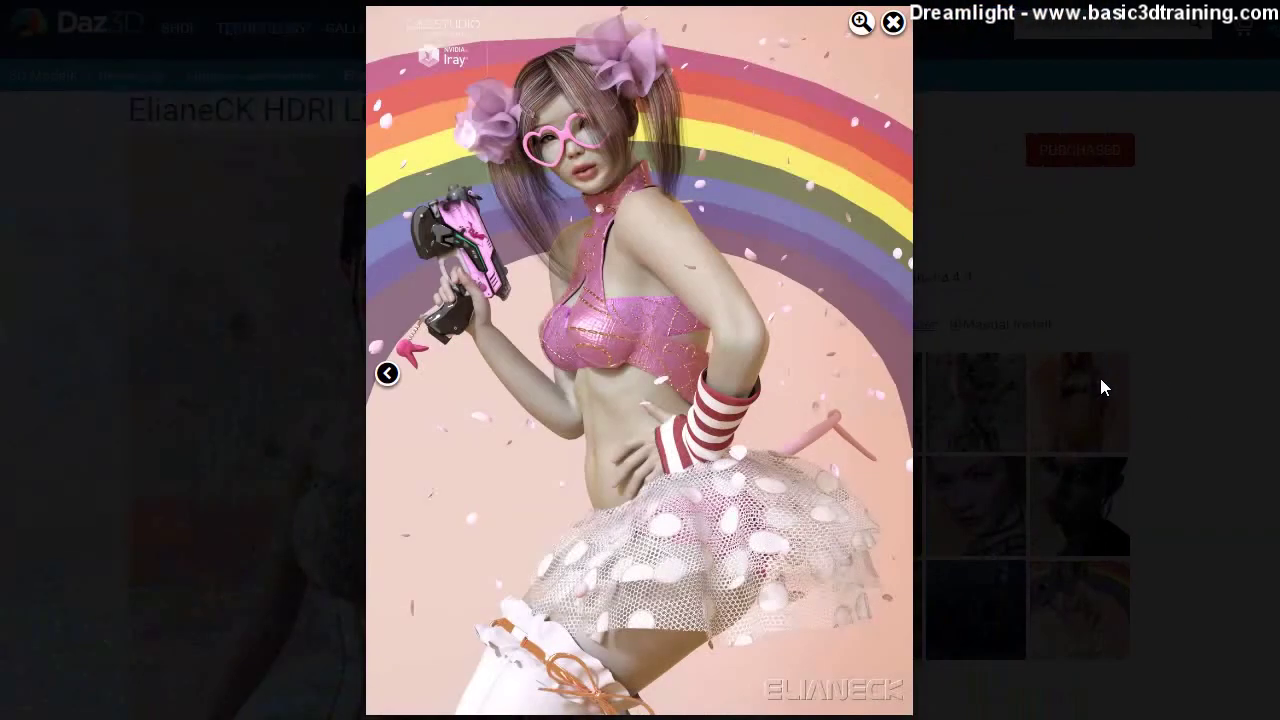
Leave the store gallery and browse the DAZ Content Library to the ElianeCK HDRI for Iray presets
left_click(893, 23)
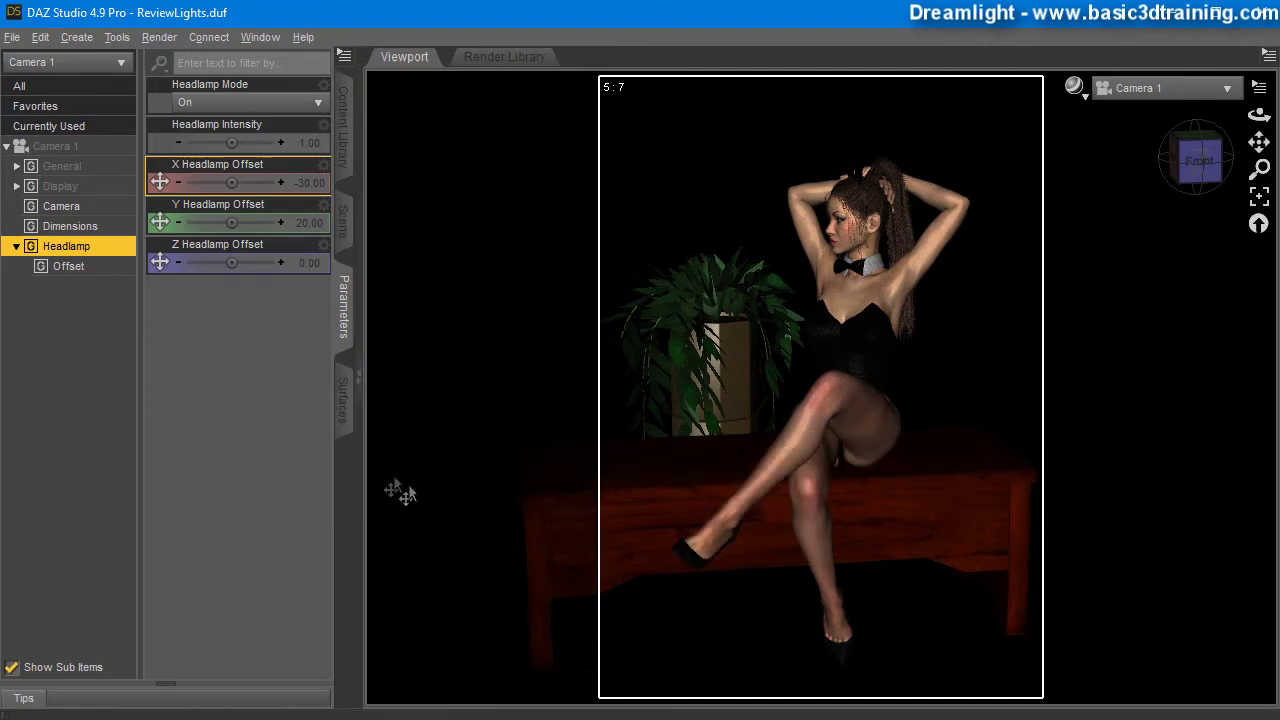
left_click(344, 125)
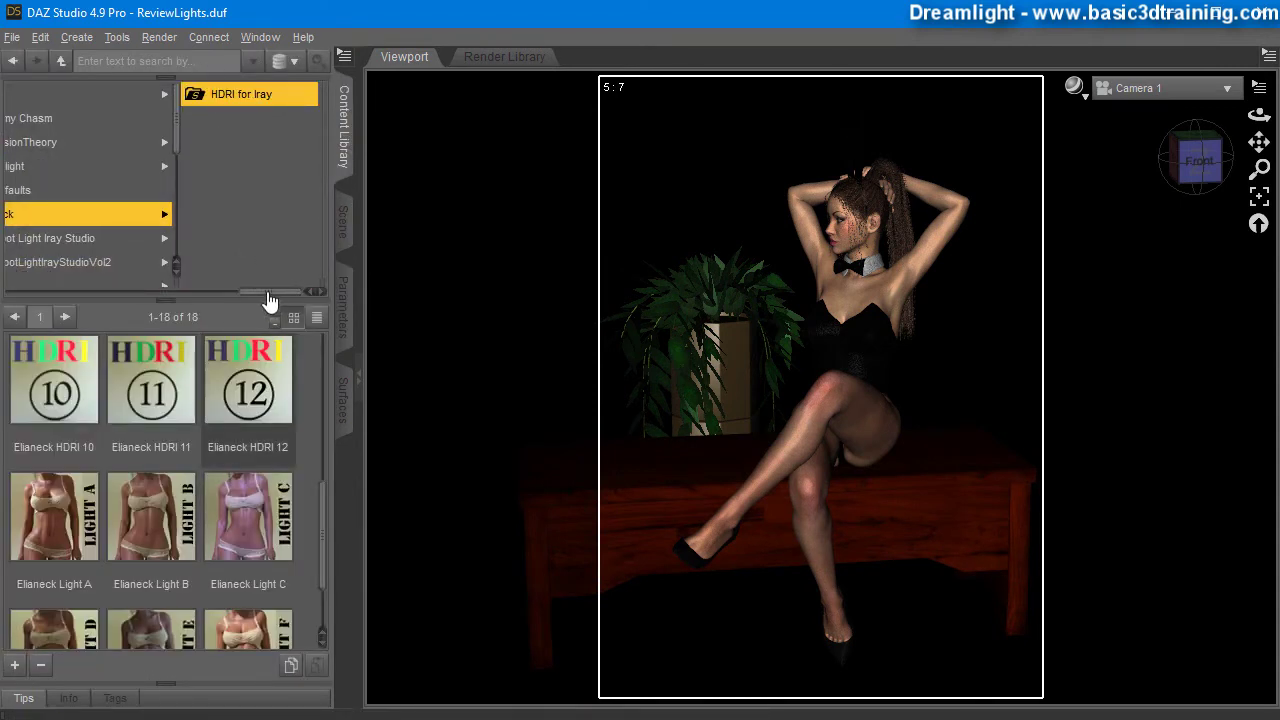
mouse_move(278, 300)
left_mouse_down()
mouse_move(91, 288)
mouse_move(274, 300)
left_mouse_up()
left_click_drag(318, 513, 338, 357)
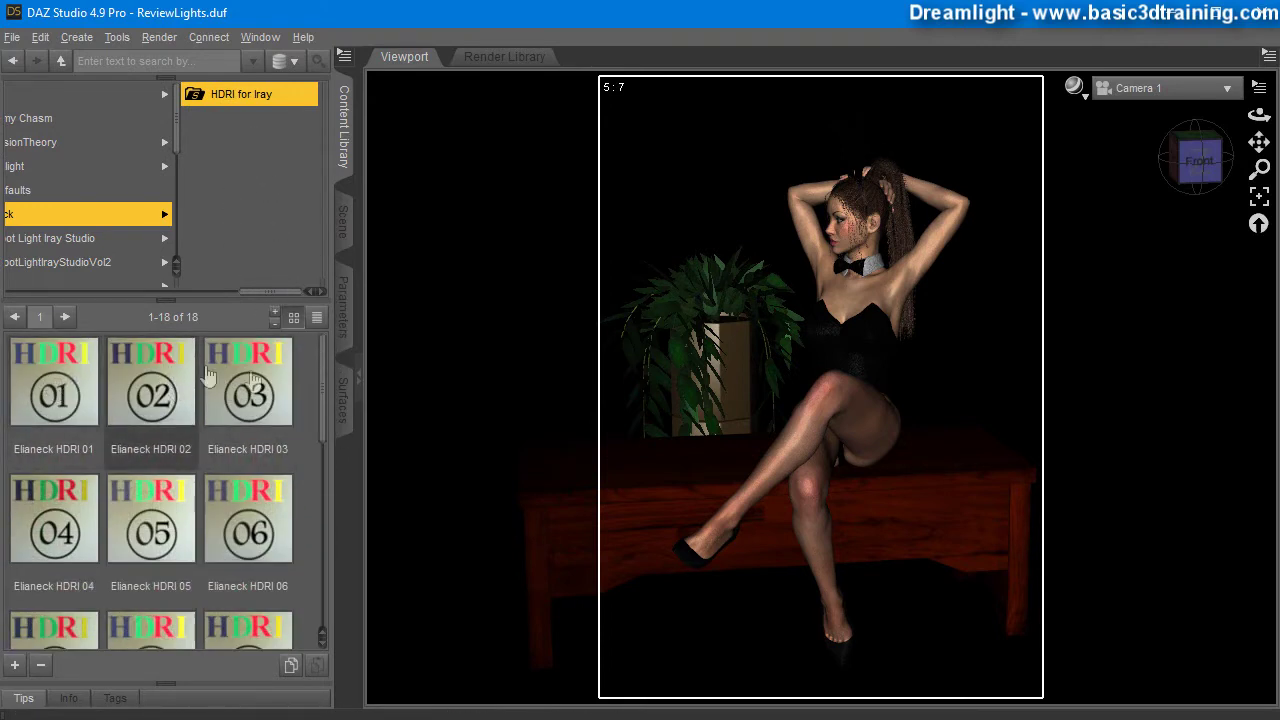
left_click_drag(329, 400, 329, 371)
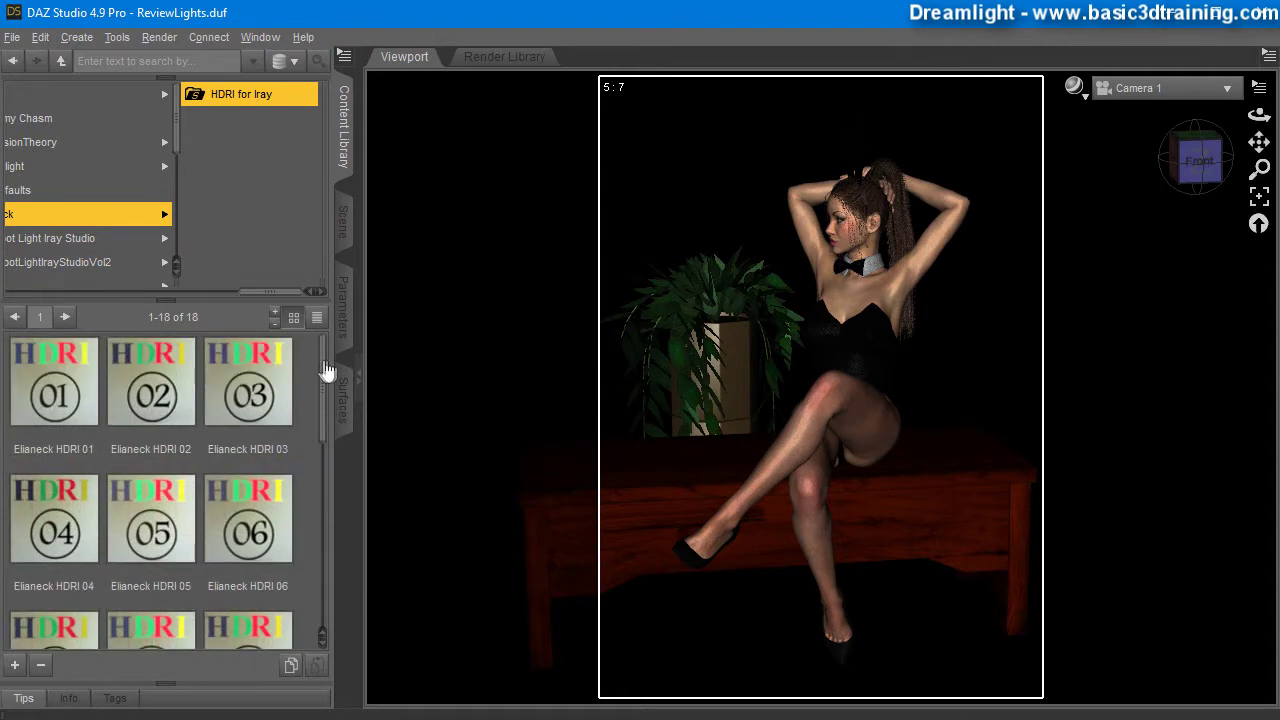
Apply Elianeck HDRI 01 and switch the viewport DrawStyle to NVIDIA Iray
left_click(60, 378)
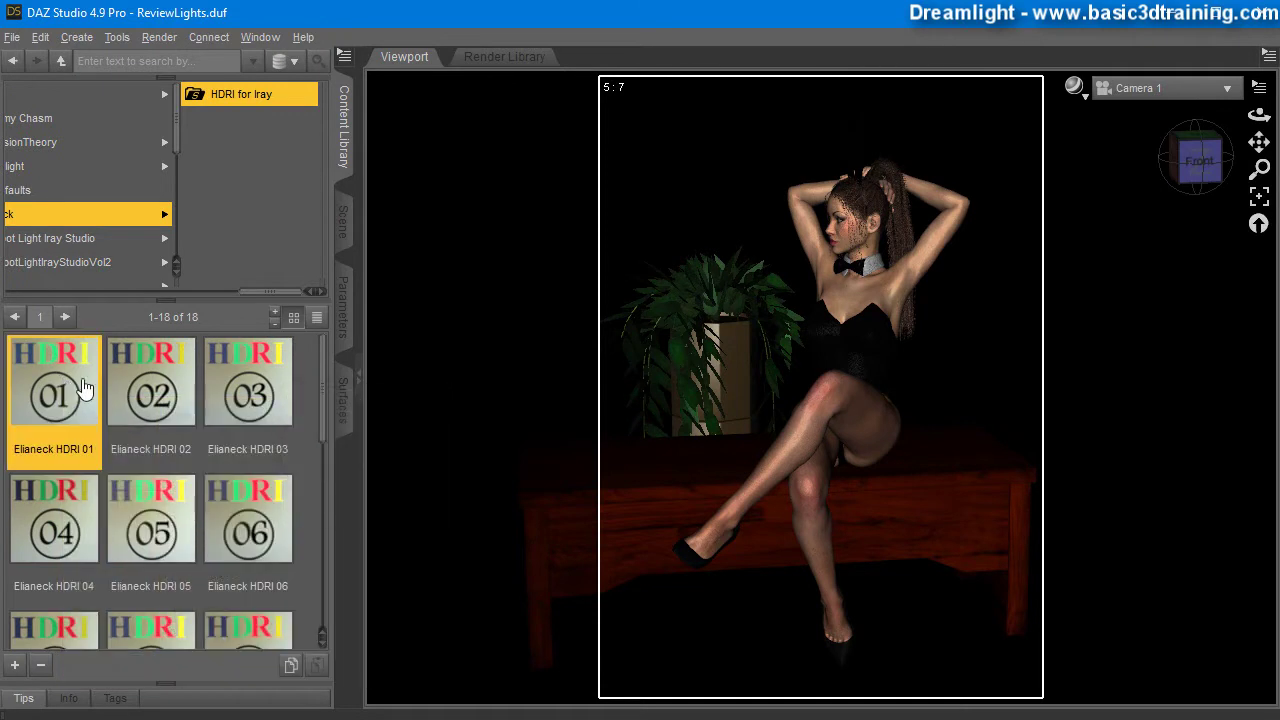
left_click(1076, 88)
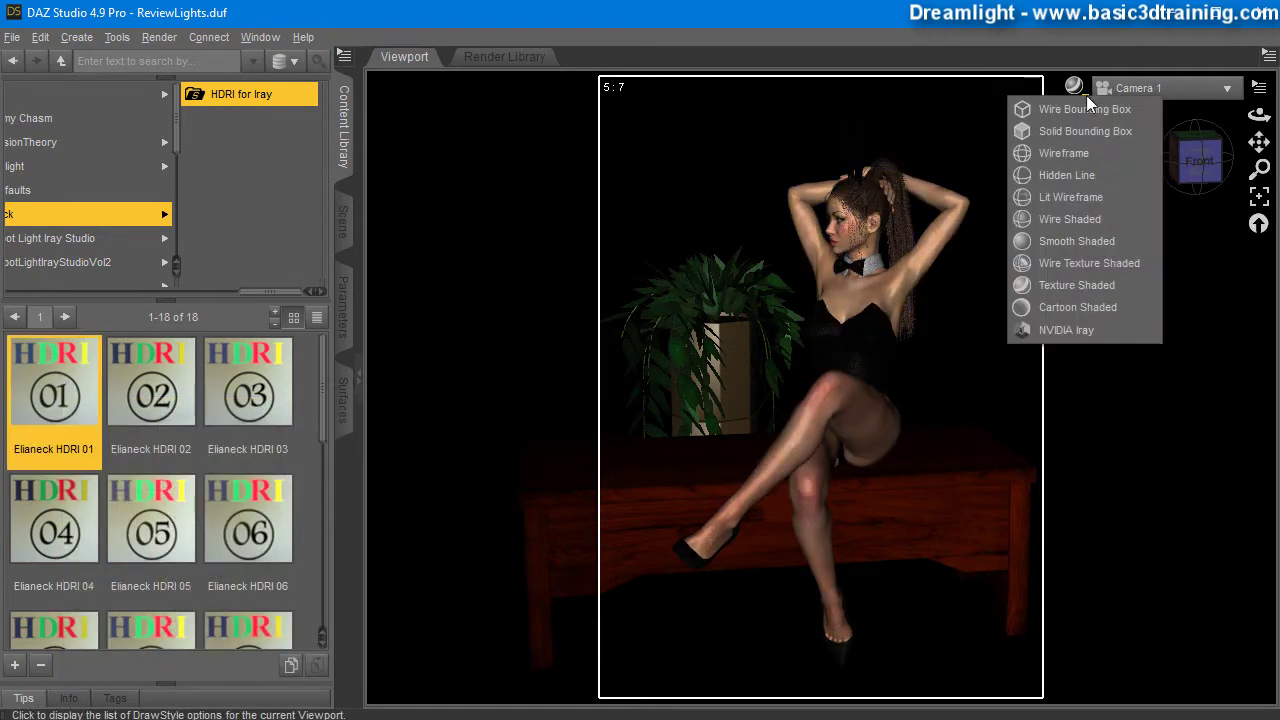
left_click(1036, 333)
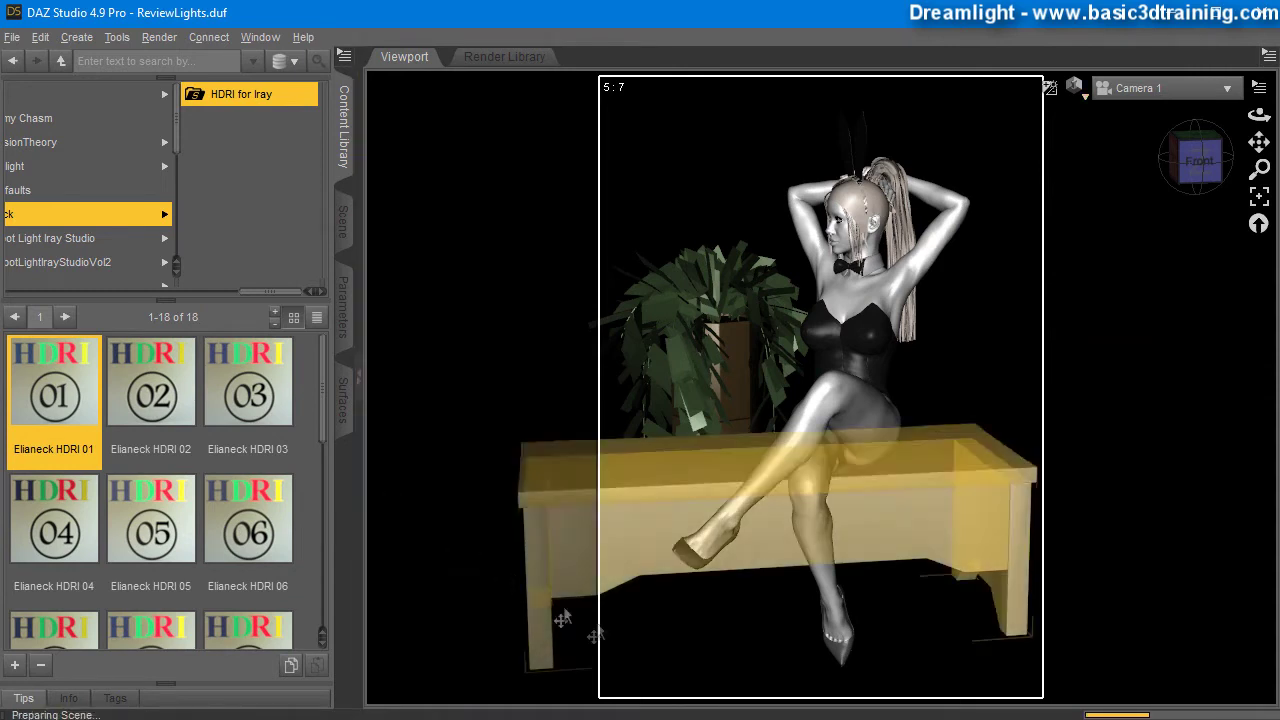
Make Render Settings a floating window, made taller and moved up and left
left_click(152, 38)
left_click(180, 83)
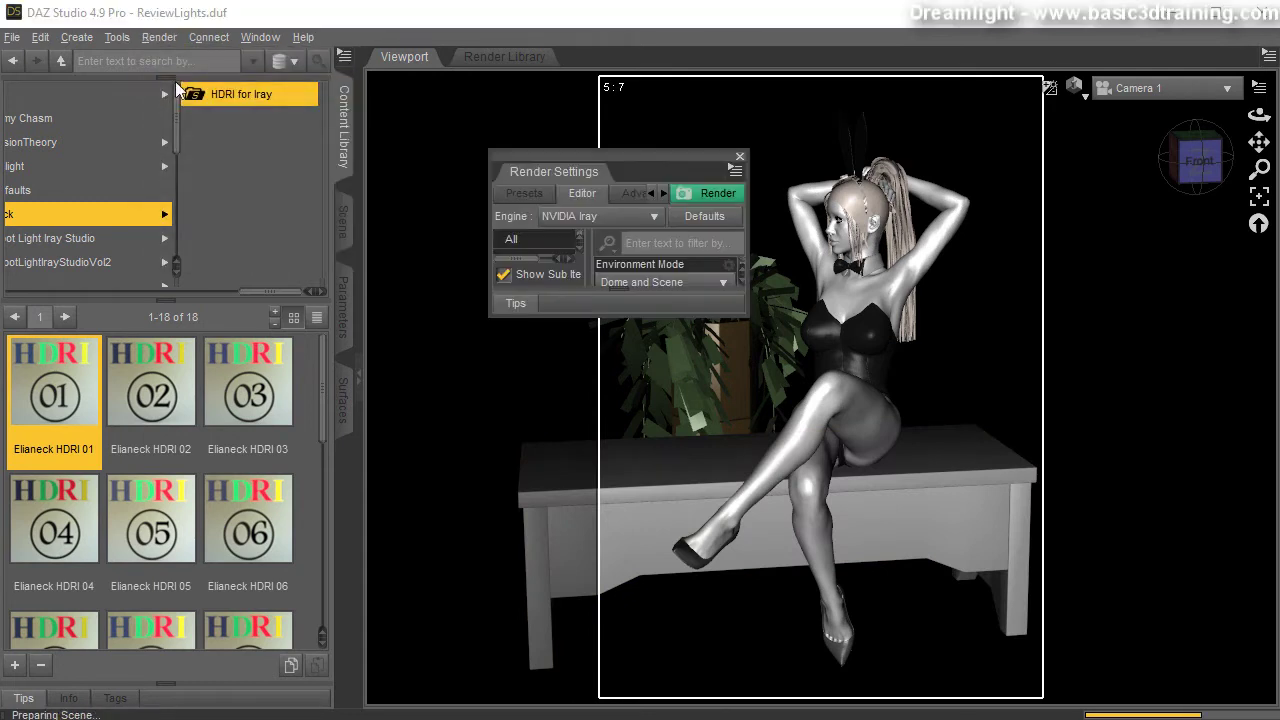
left_click(736, 170)
left_click(779, 228)
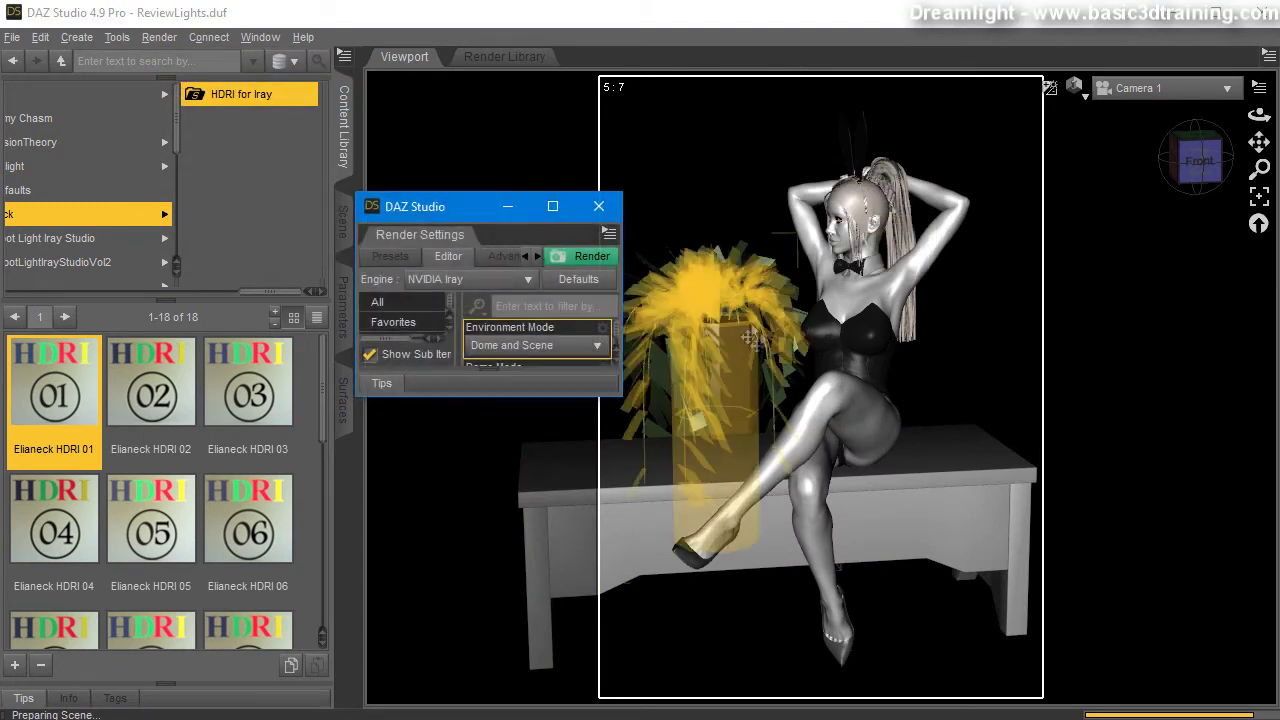
left_click_drag(620, 412, 615, 665)
left_click_drag(472, 215, 439, 191)
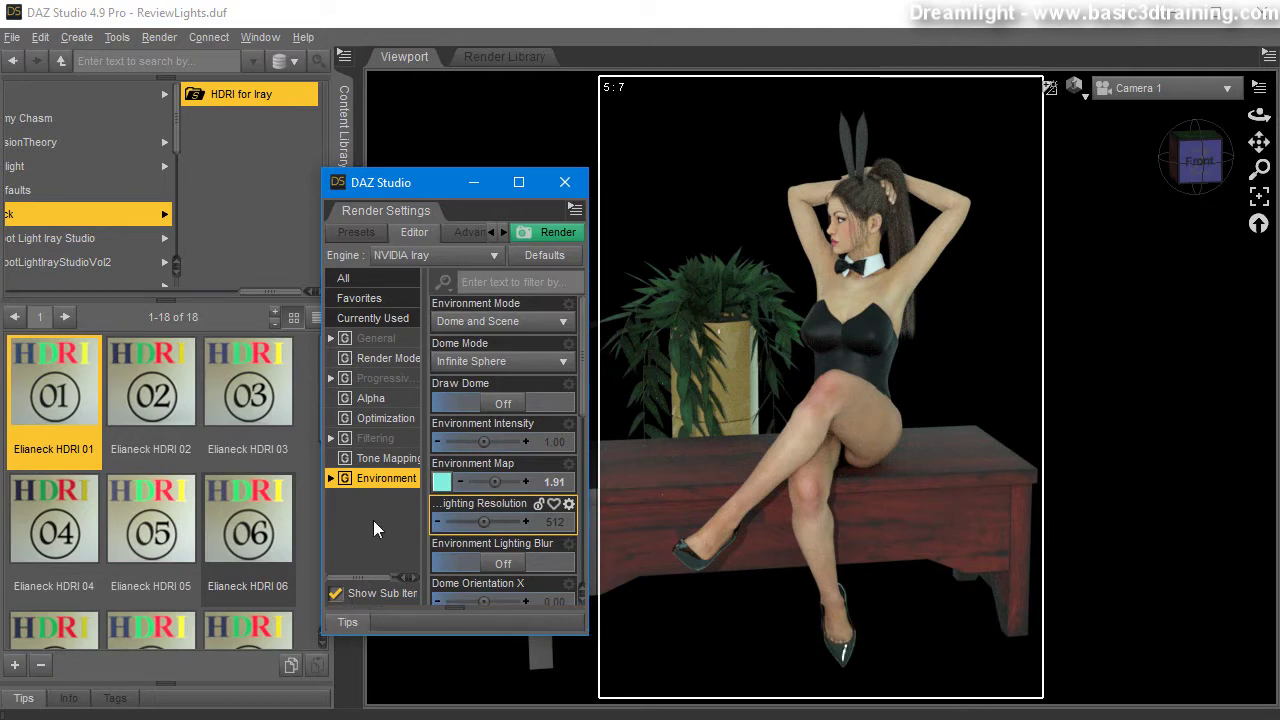
Toggle Draw Dome On, Off, then On to compare the pale HDRI backdrop
left_click(503, 404)
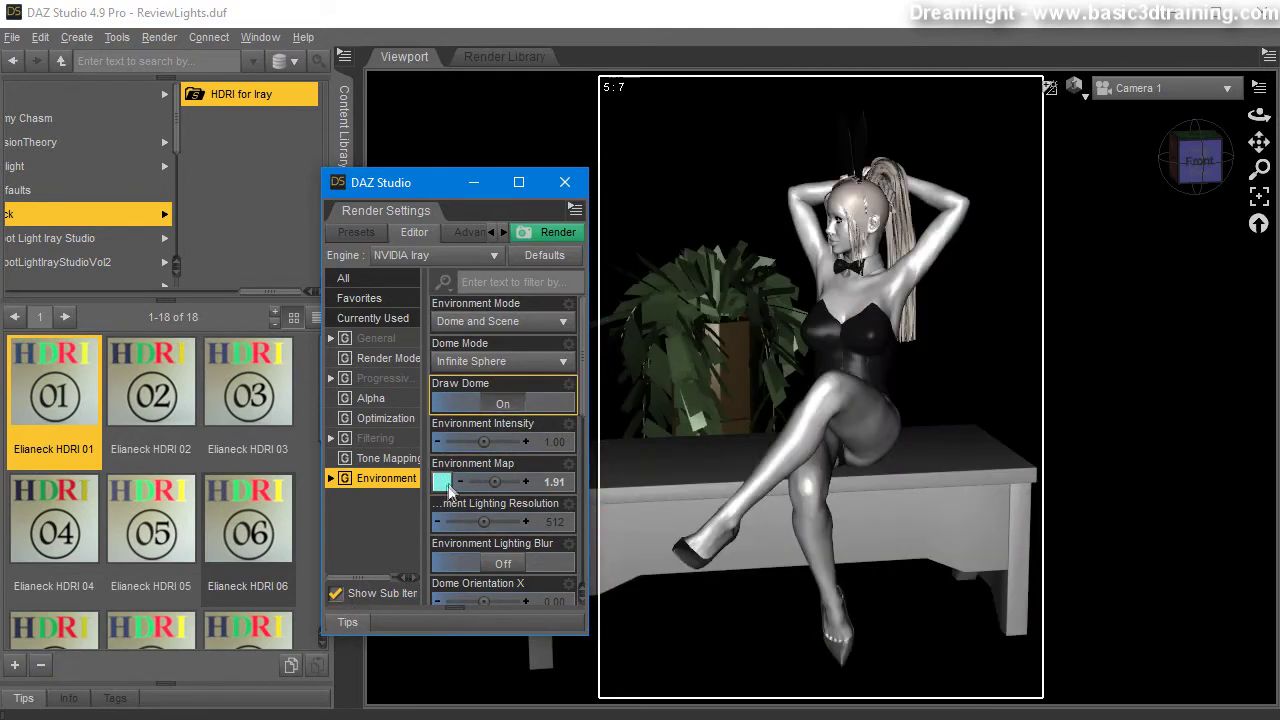
mouse_move(440, 487)
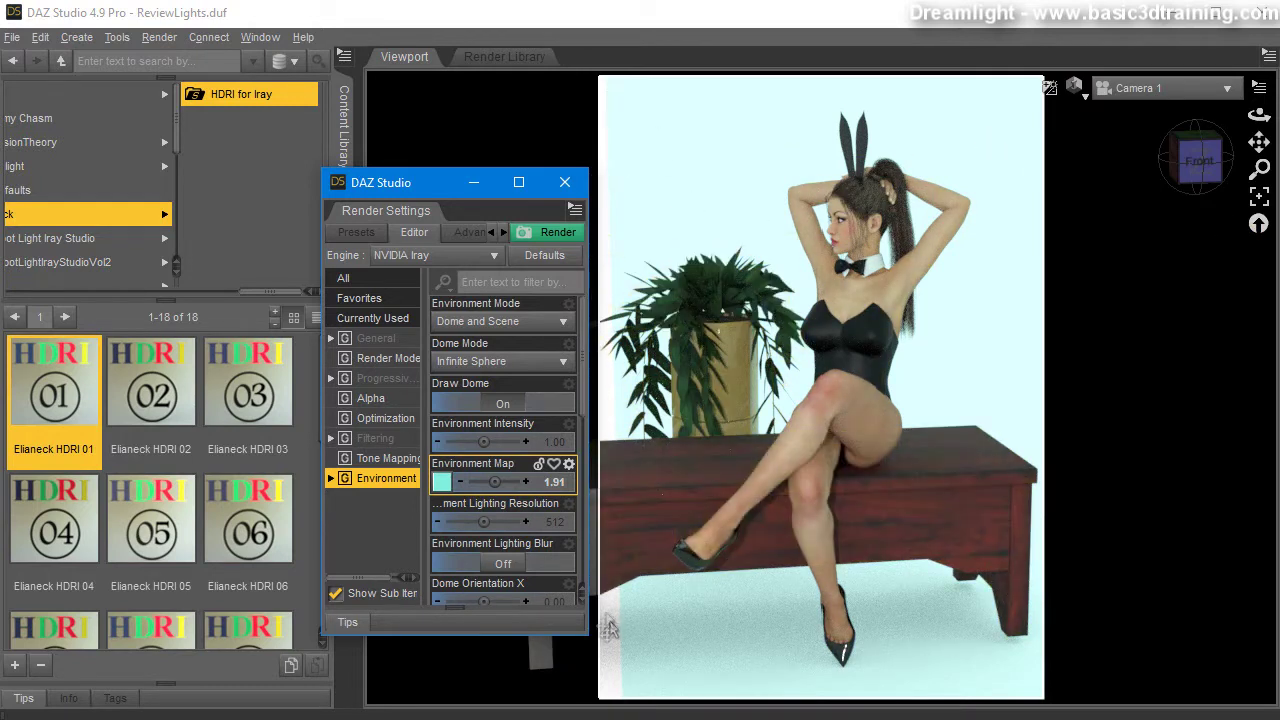
left_click(502, 404)
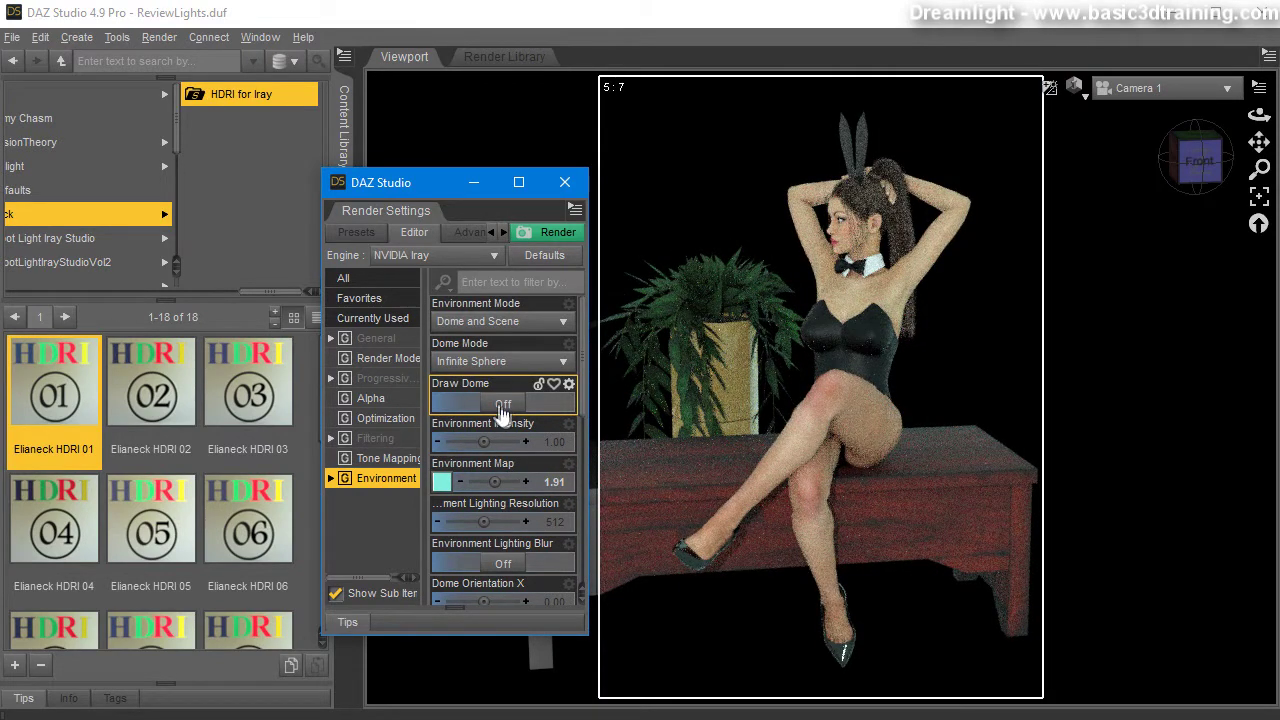
left_click(502, 404)
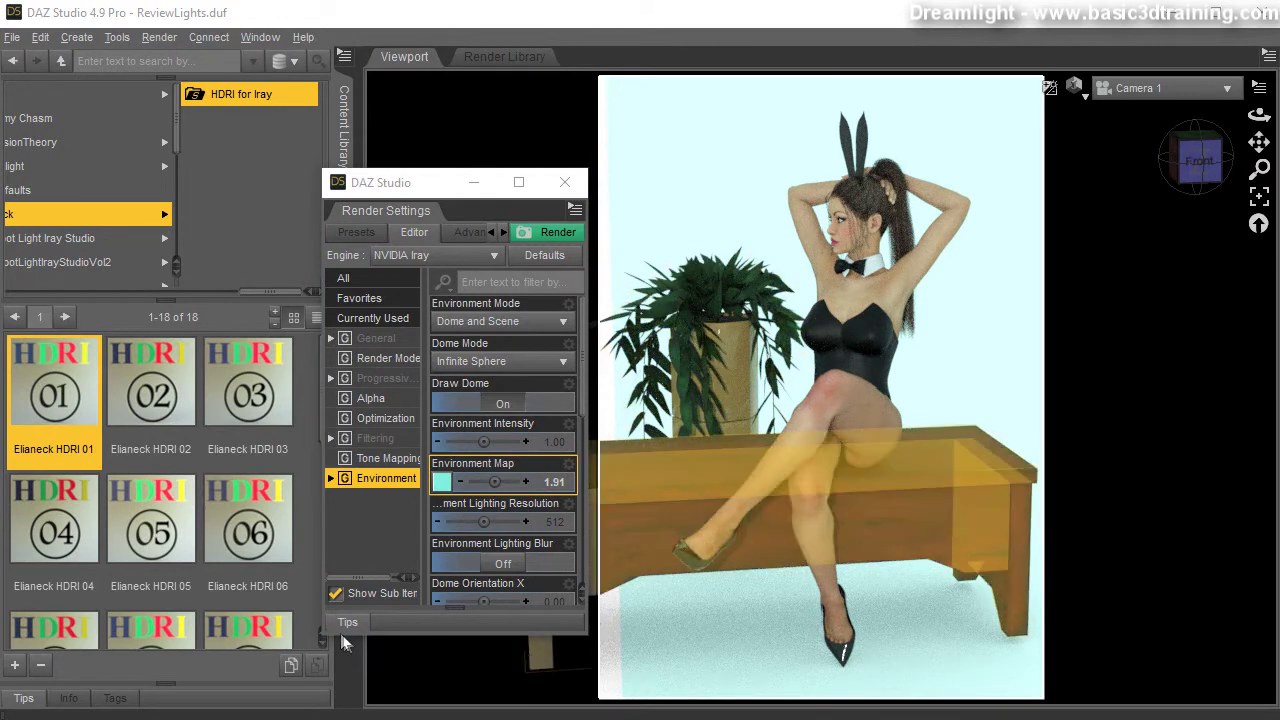
Close Render Settings, set Camera 1's Headlamp Mode to Off, and return to the HDRI presets
left_click(565, 183)
left_click(344, 238)
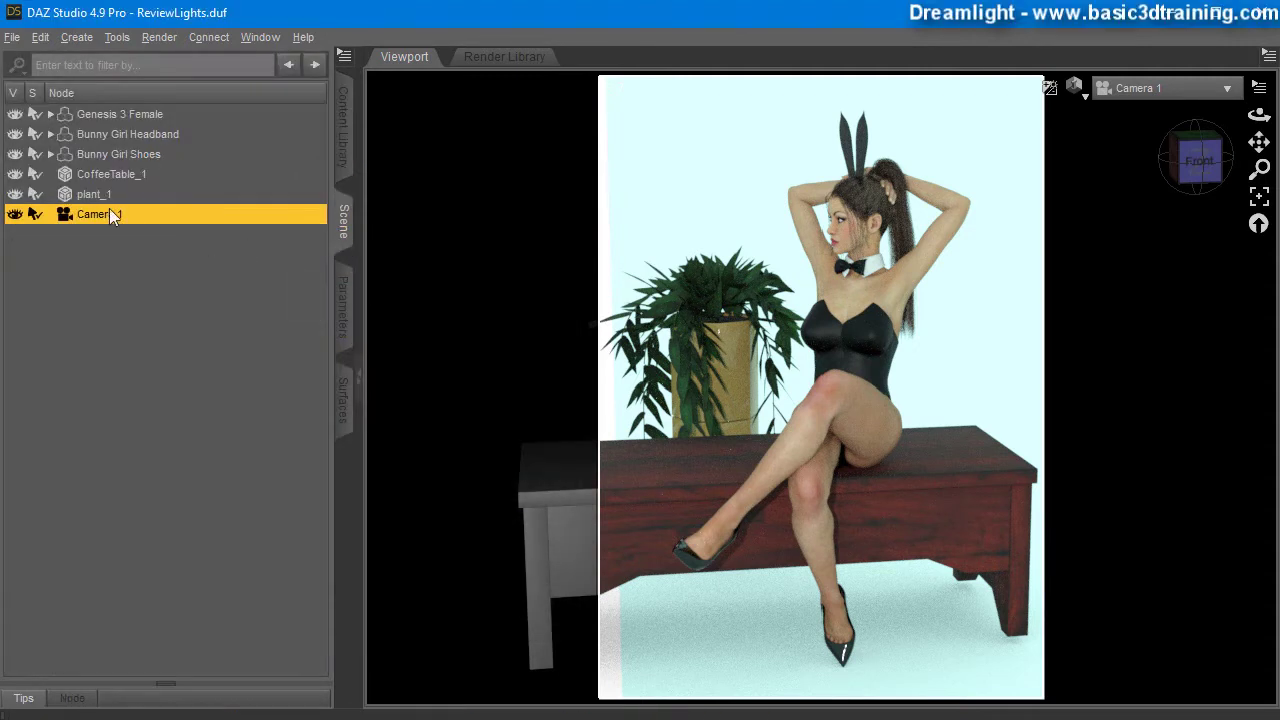
left_click(345, 313)
left_click(185, 104)
left_click(200, 166)
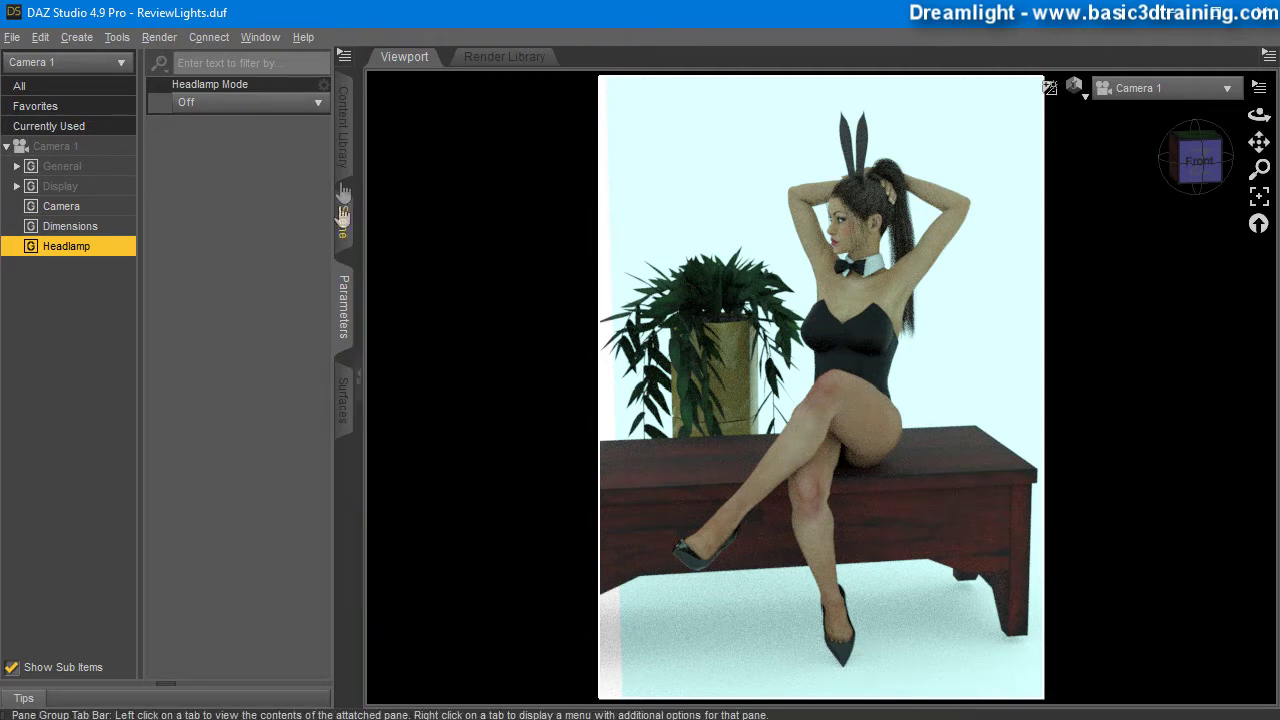
left_click(343, 140)
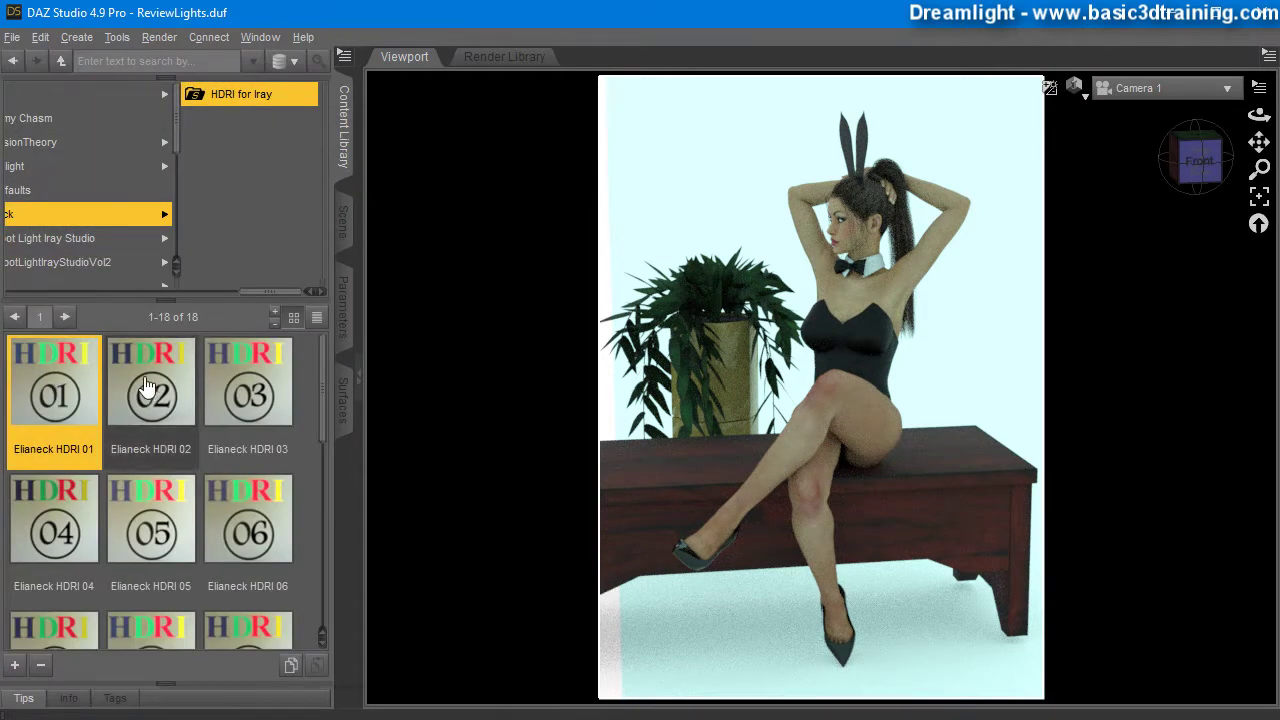
Apply Elianeck HDRI 02 for a deep blue backdrop and open an enlarged Render Settings pane
double_click(143, 455)
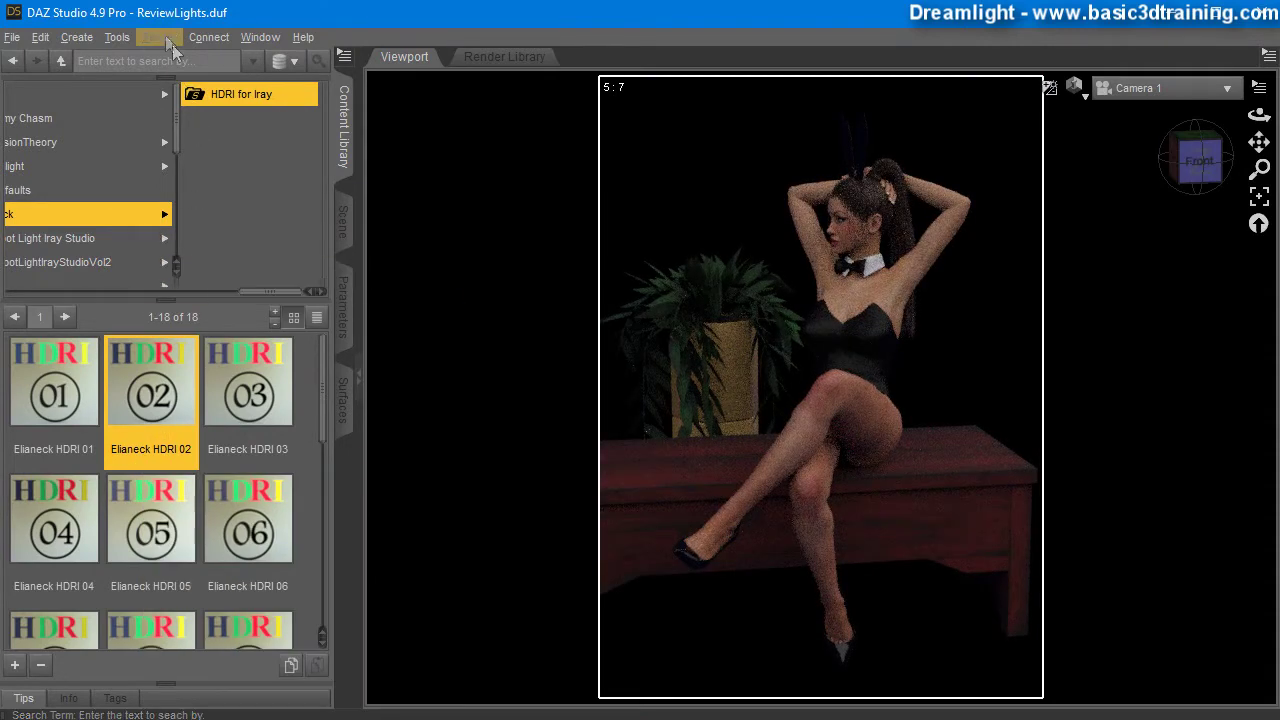
left_click(159, 37)
left_click(205, 85)
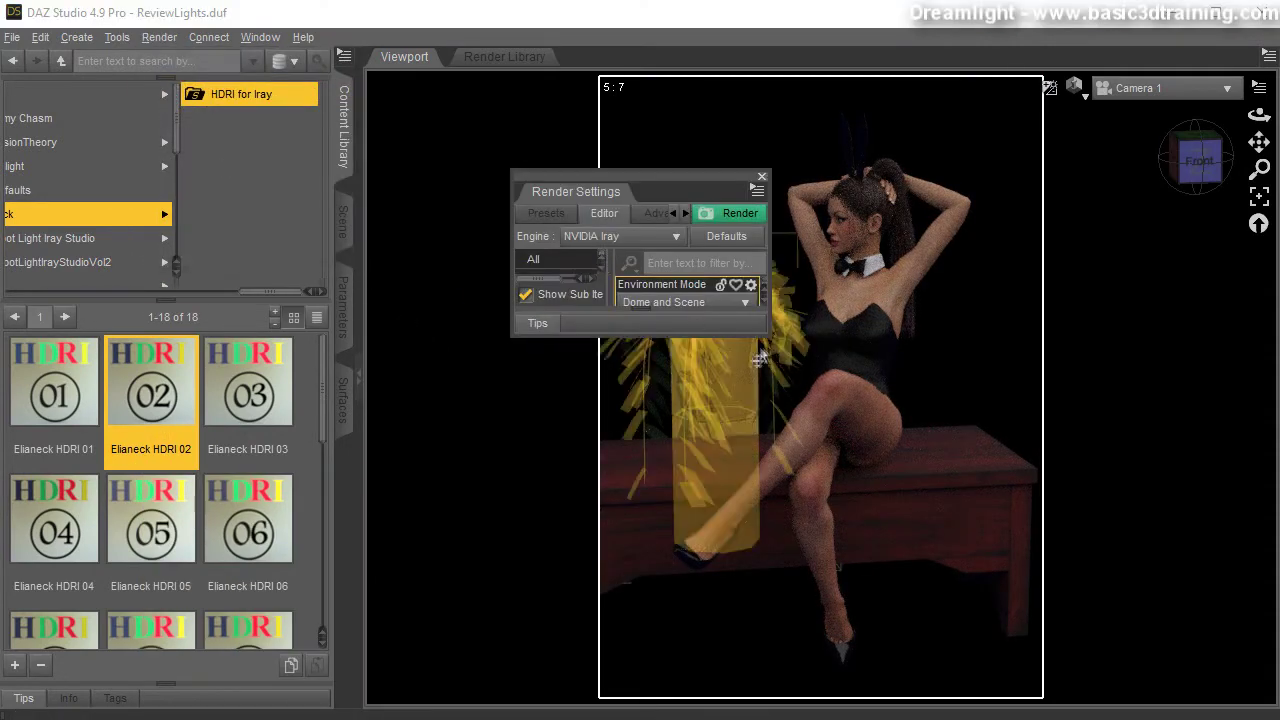
left_click_drag(770, 335, 786, 593)
left_click(694, 382)
Make the Render Settings pane undockable and move the floating window to the left
left_click(774, 188)
left_click(846, 250)
left_click_drag(473, 205, 439, 211)
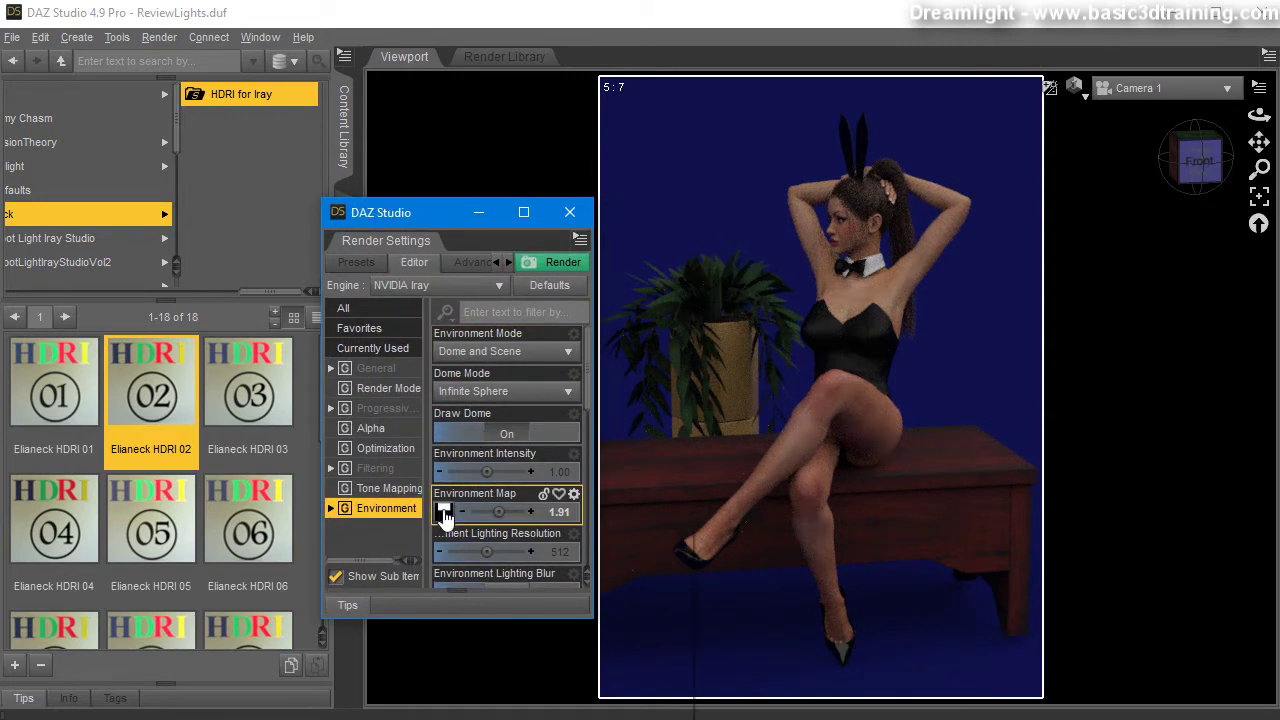
mouse_move(444, 511)
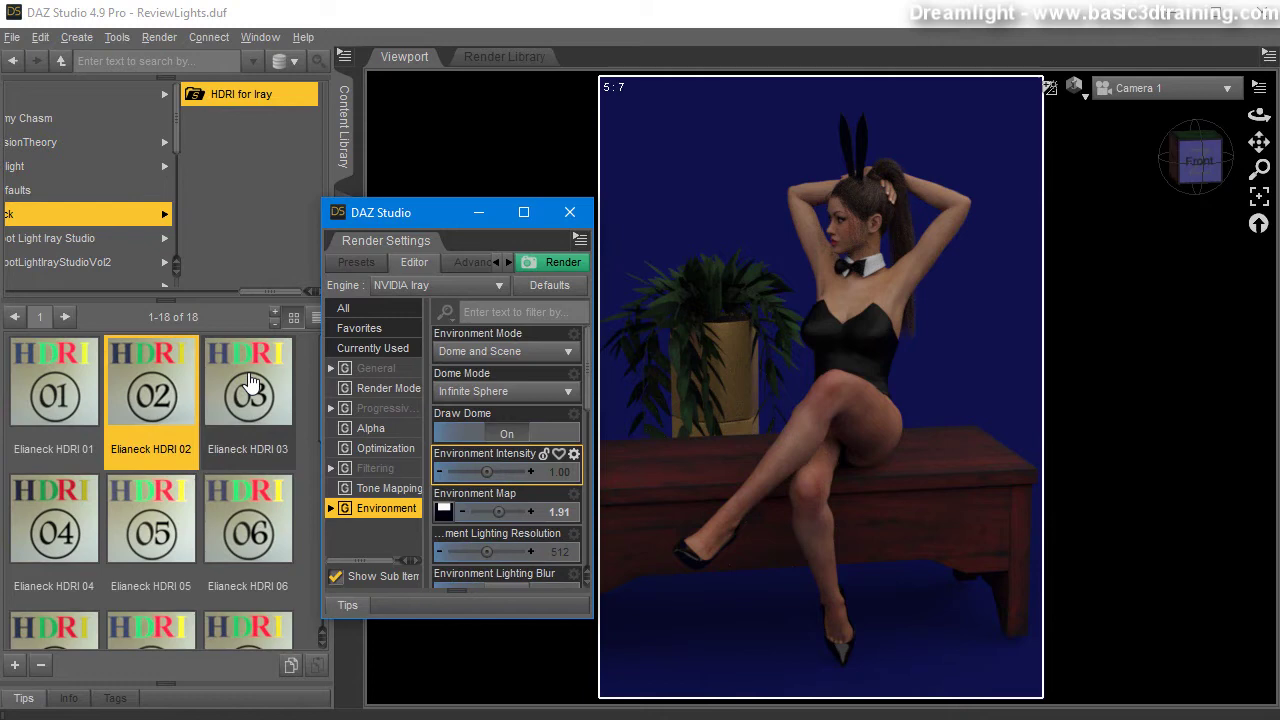
Apply Elianeck HDRI 03 and set Draw Dome On for a bright white backdrop
double_click(250, 383)
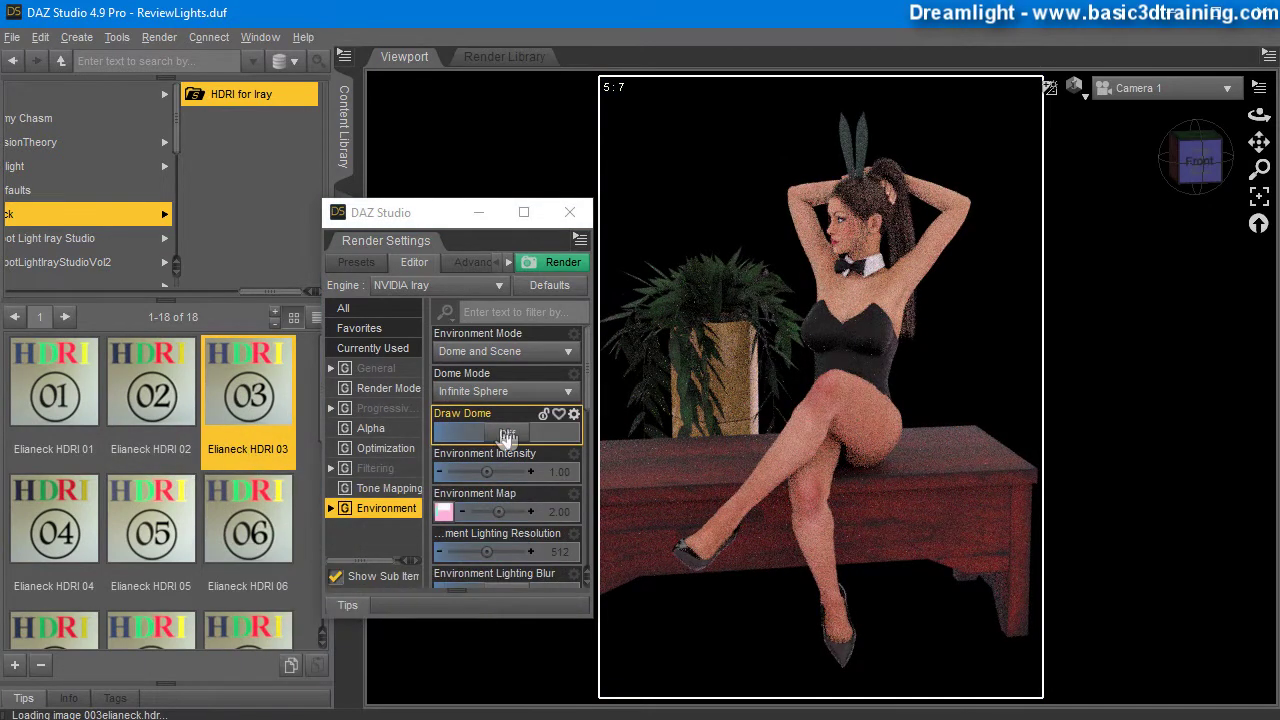
left_click(508, 434)
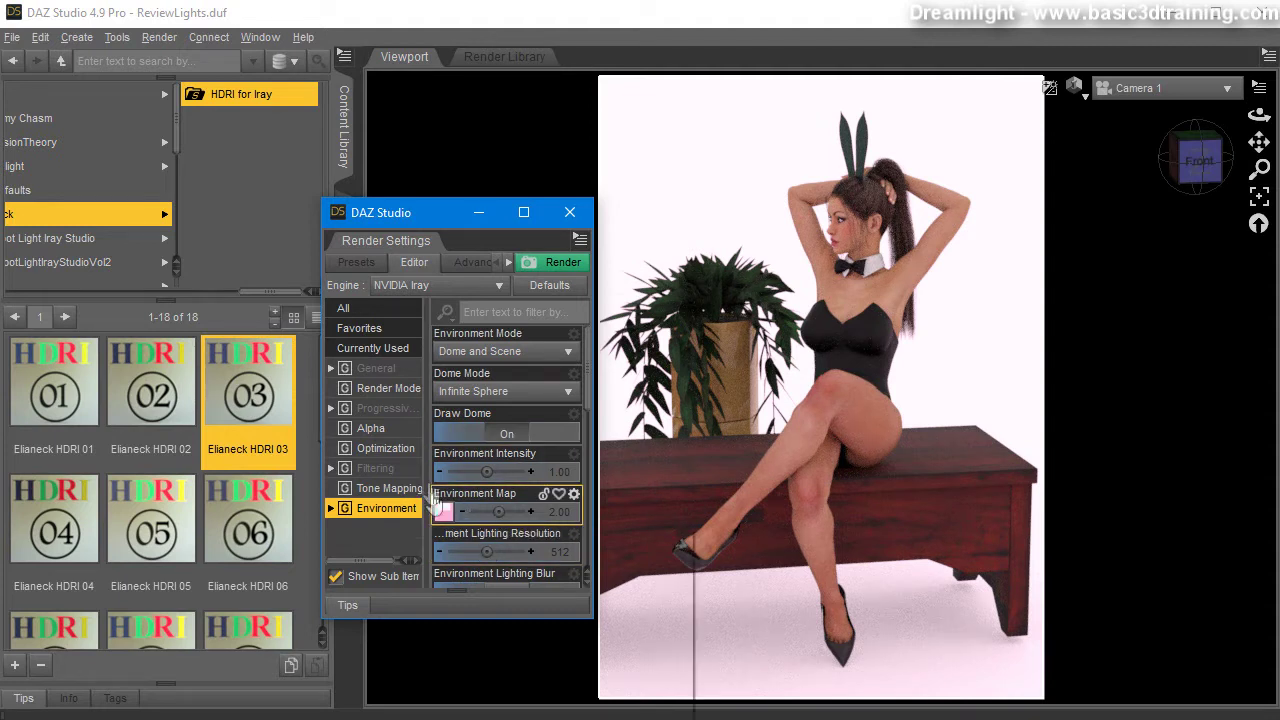
Apply Elianeck HDRI 04 and set Draw Dome On, leaving the Iray preview black
double_click(45, 525)
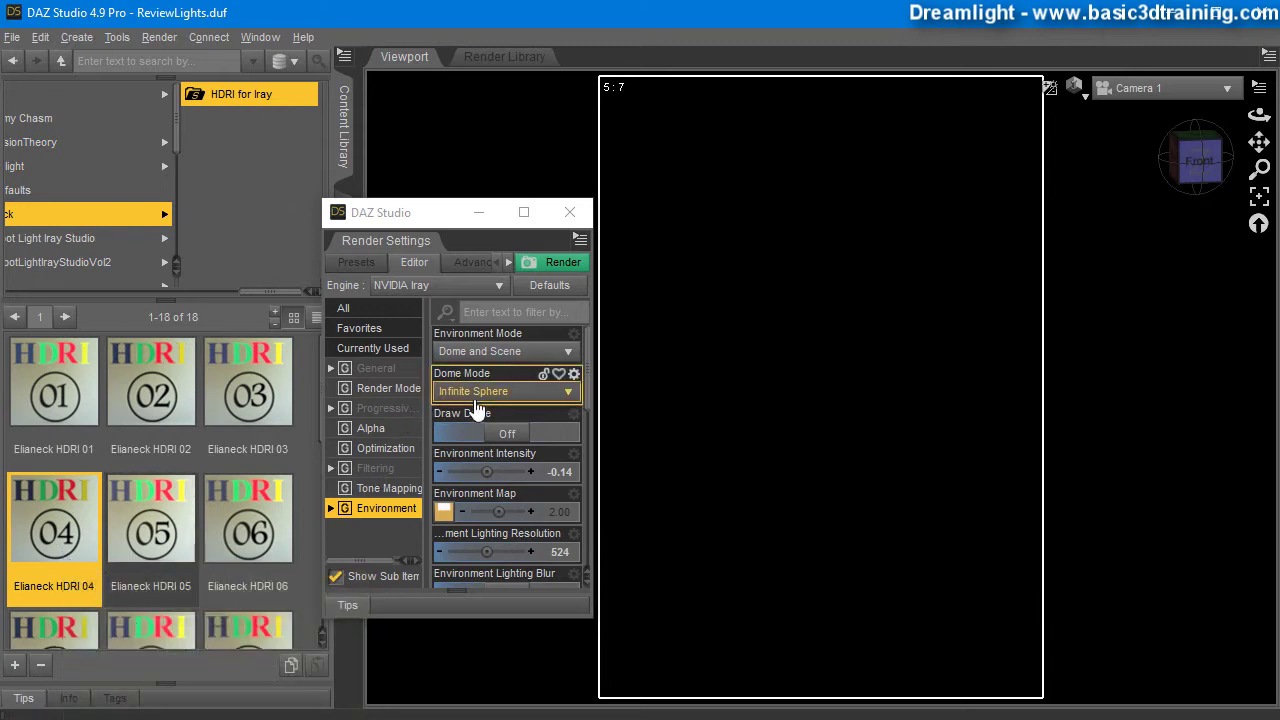
left_click(508, 436)
left_click(508, 436)
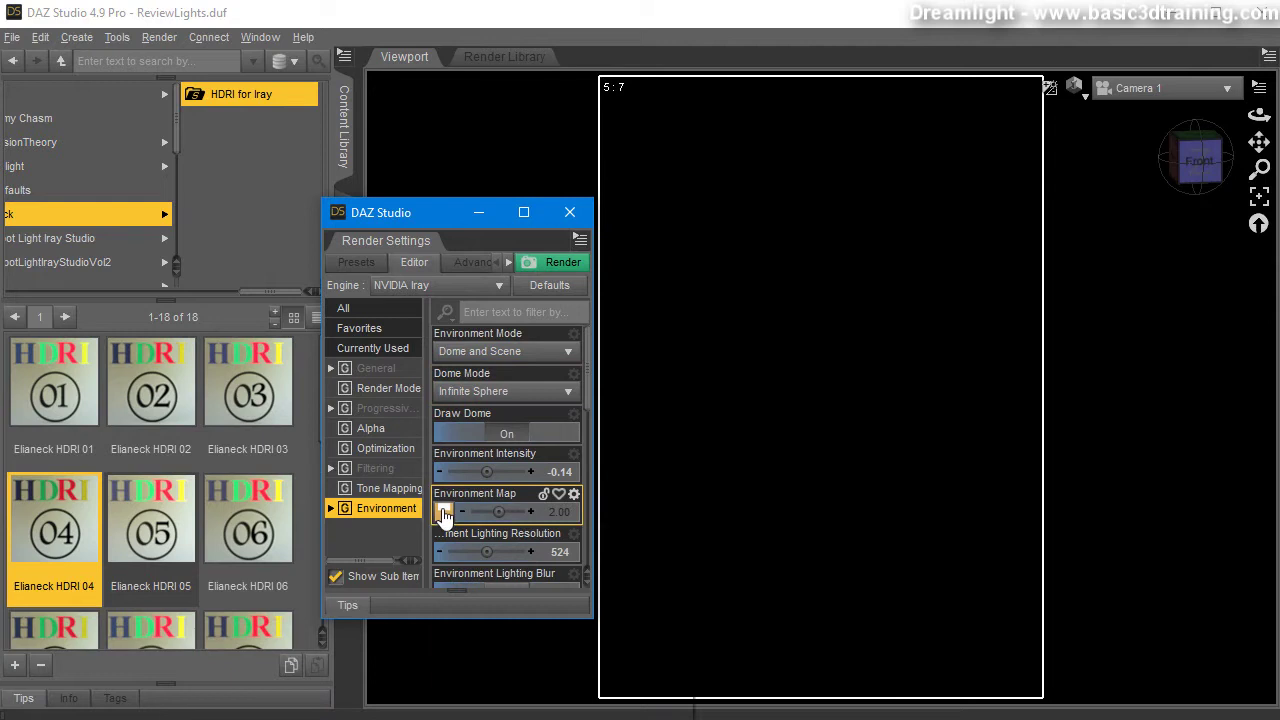
mouse_move(444, 513)
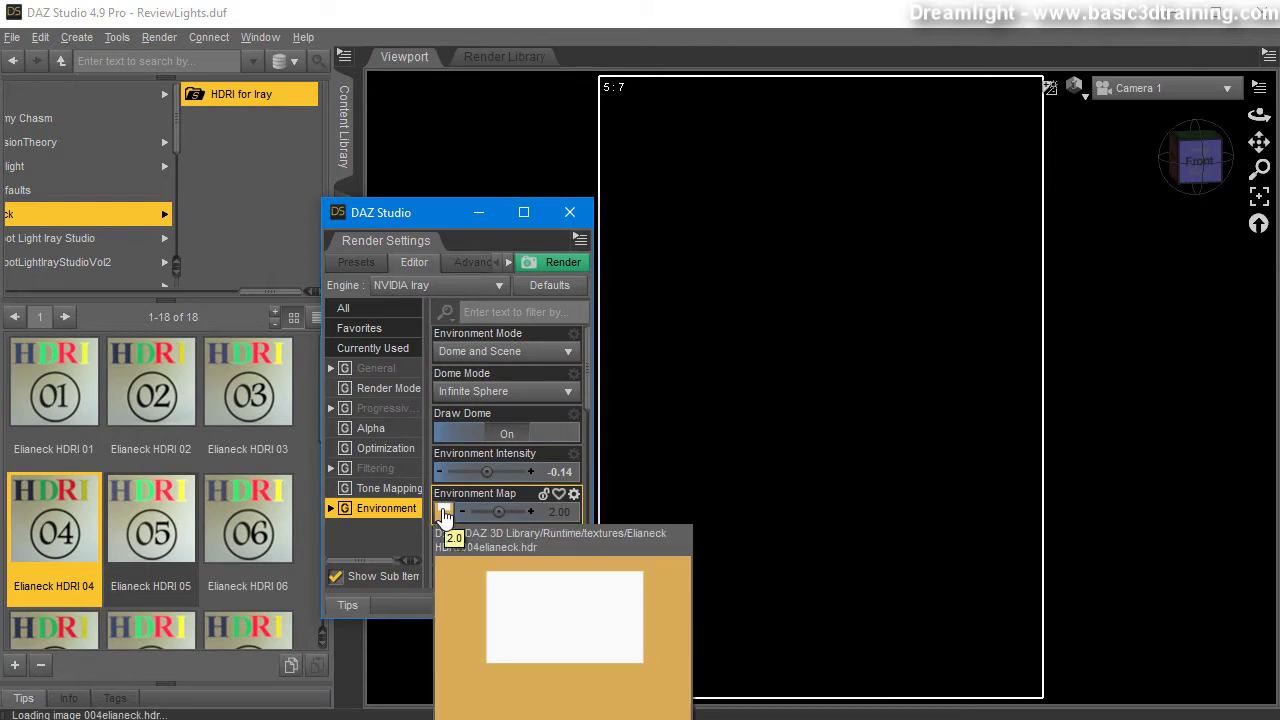
Briefly reapply HDRI 03, then switch back to HDRI 04 with Draw Dome On
double_click(248, 390)
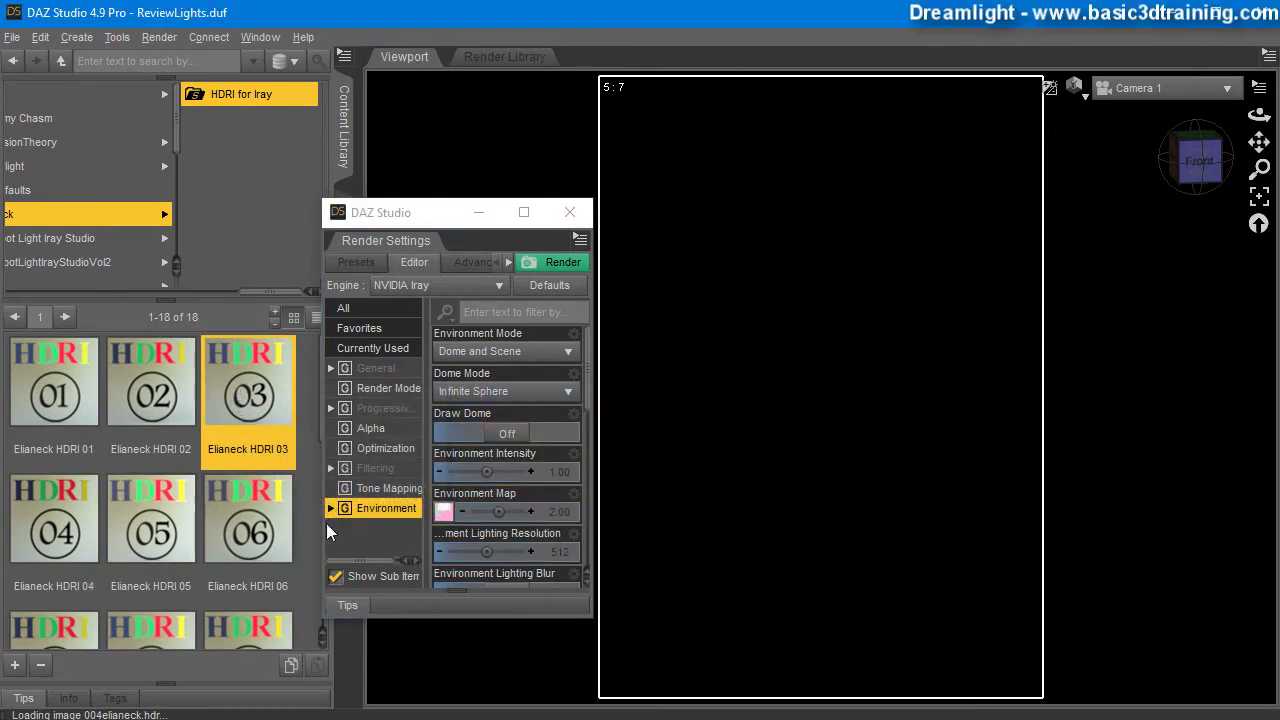
mouse_move(441, 520)
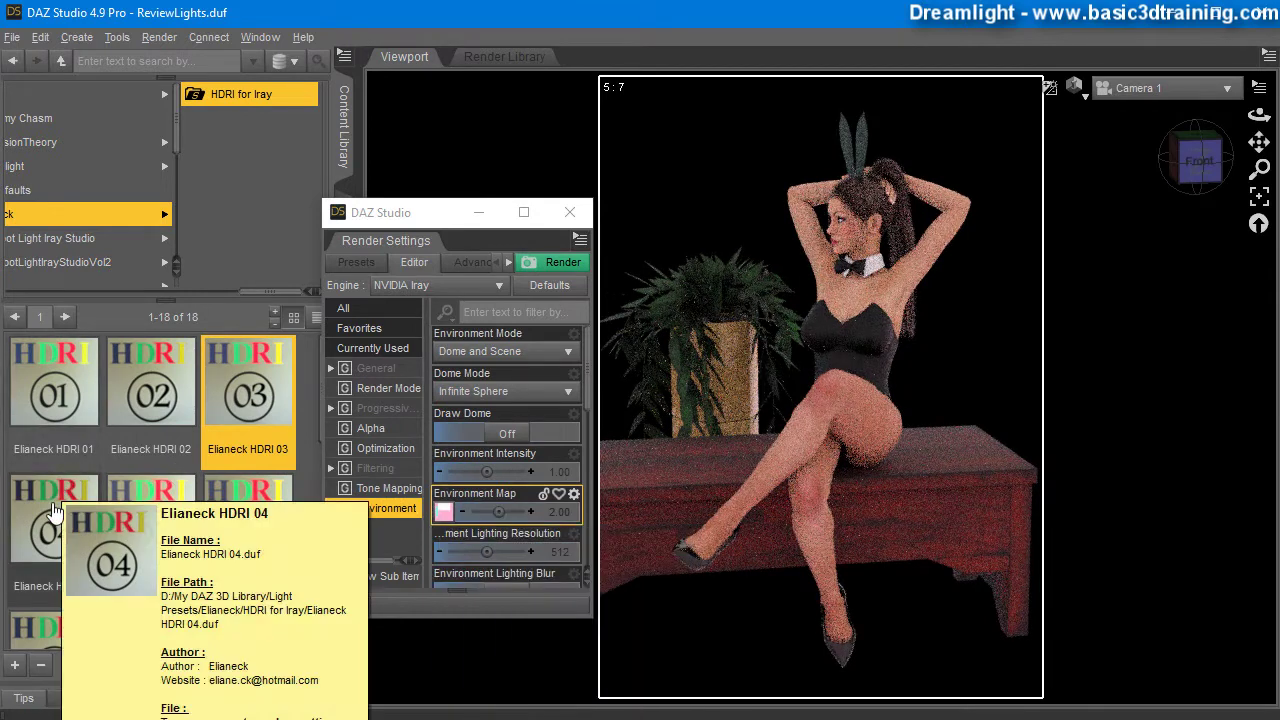
left_click(55, 512)
left_click(507, 436)
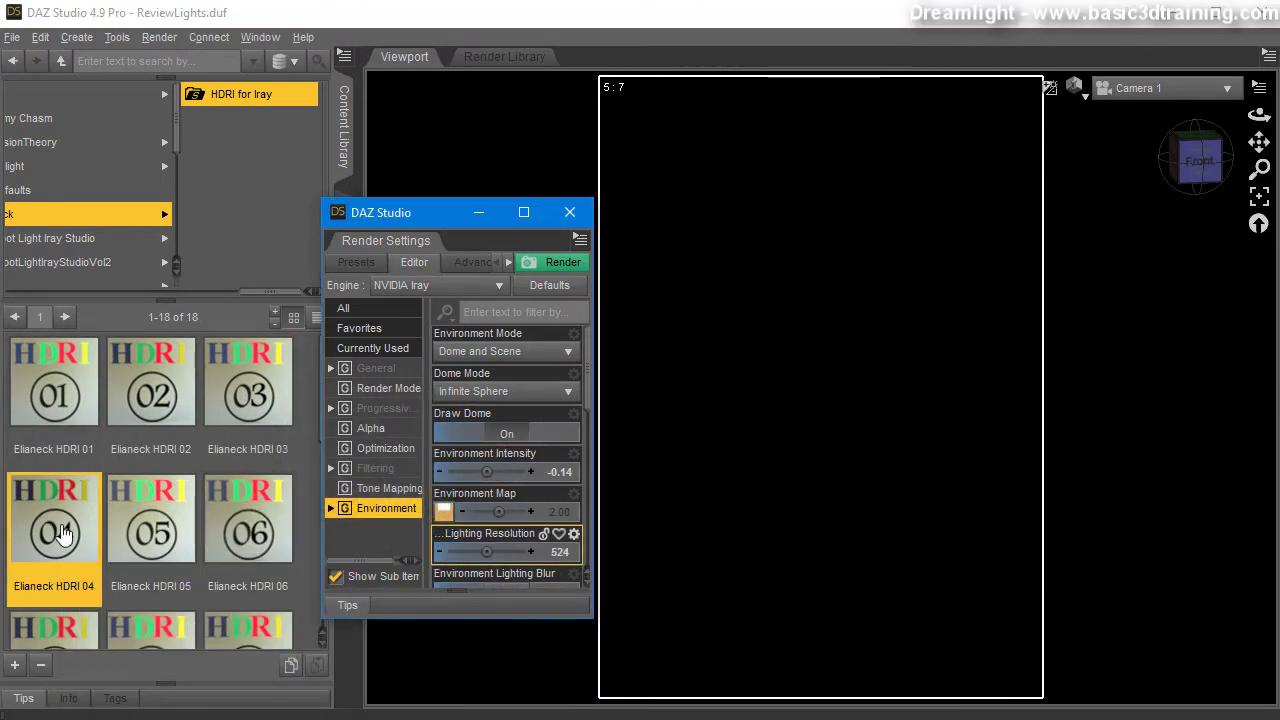
scroll(60, 533, "down", 5)
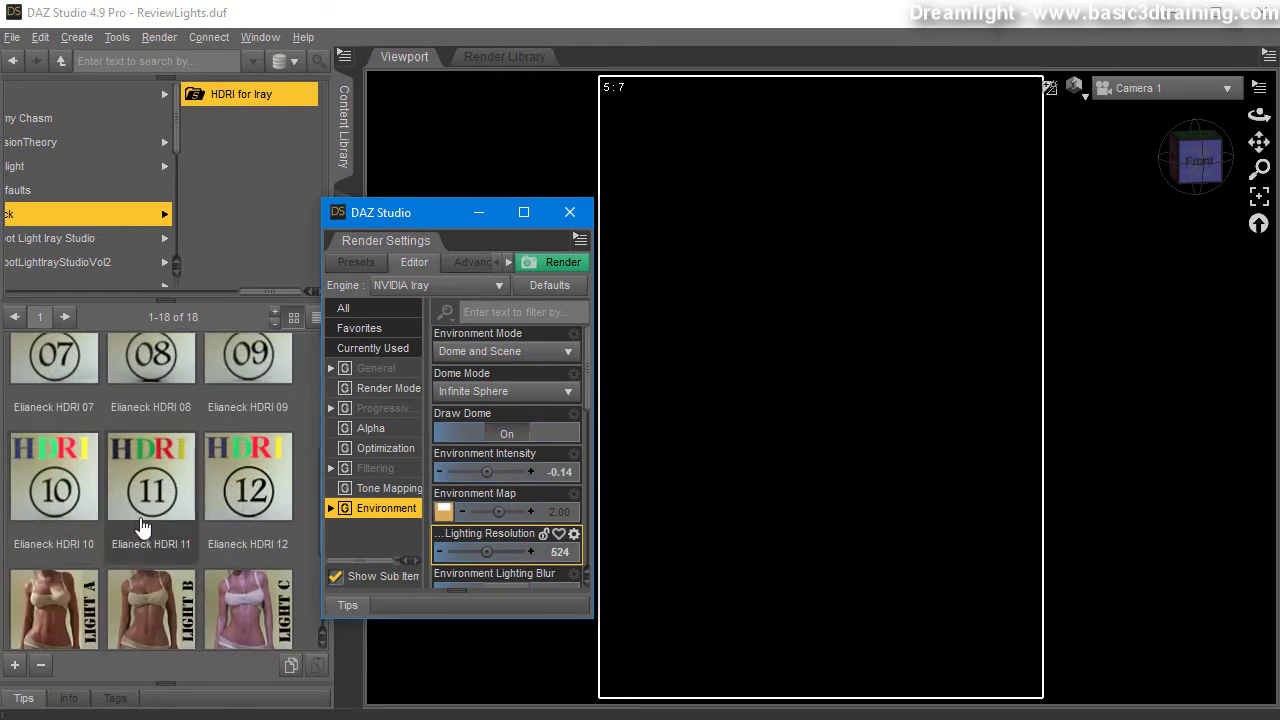
scroll(143, 527, "up", 5)
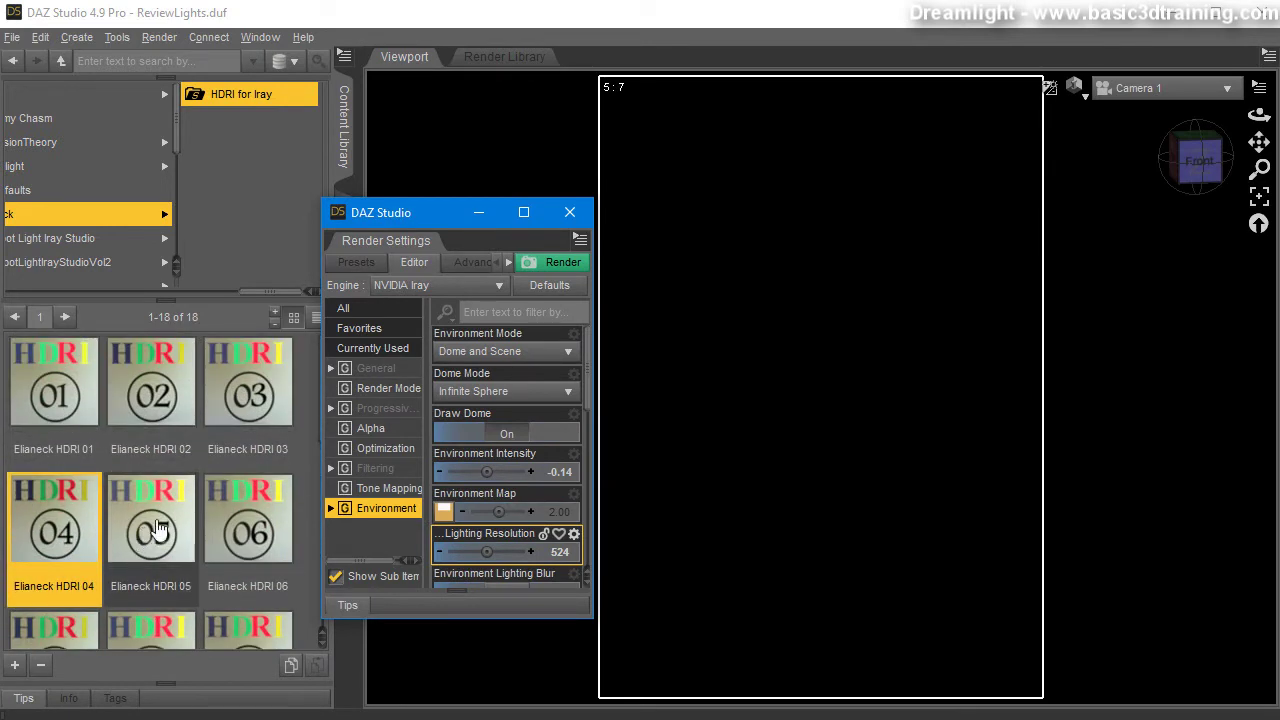
Apply Elianeck HDRI 05 at intensity 1.53 with Draw Dome On, then orbit around the figure
double_click(152, 522)
left_click(507, 434)
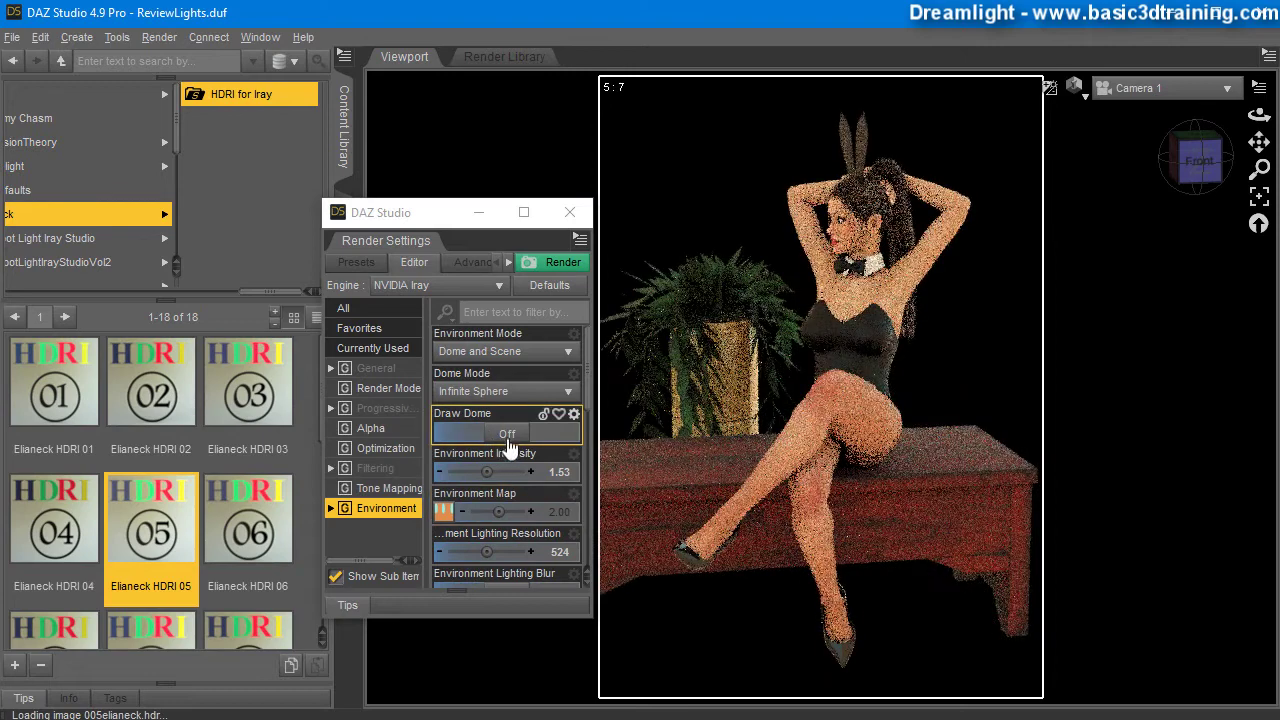
left_click(507, 434)
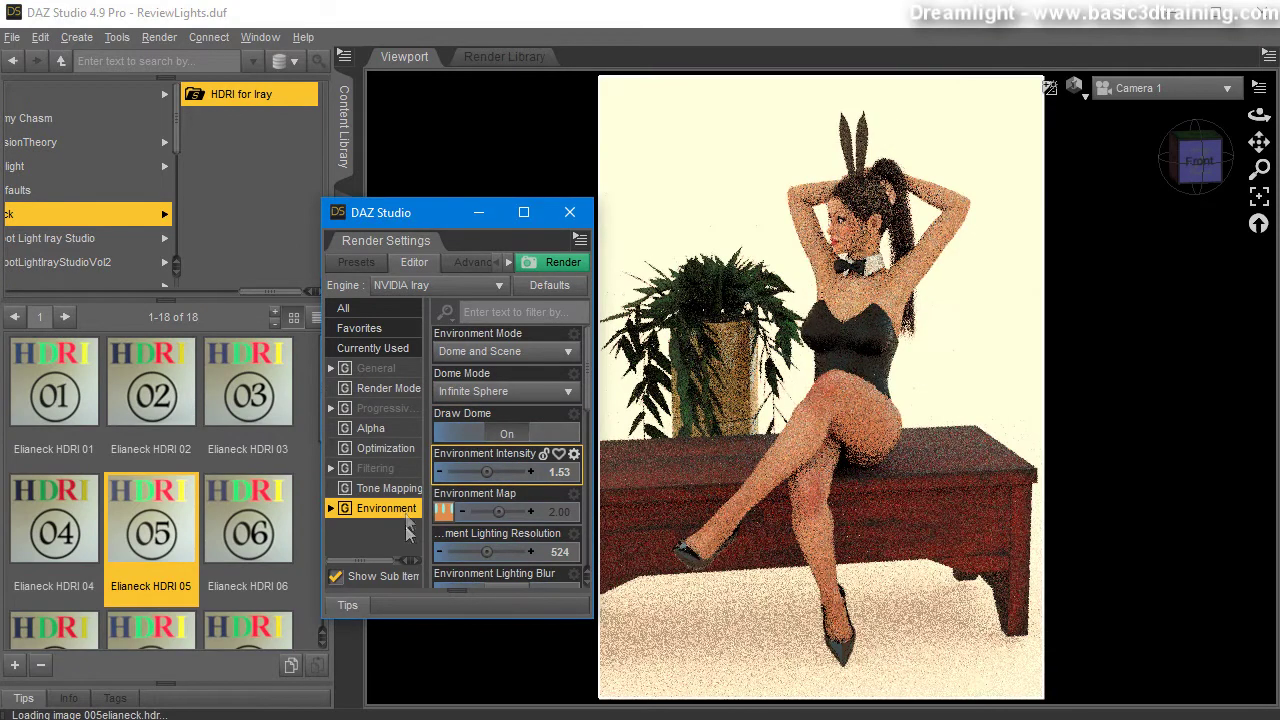
mouse_move(445, 514)
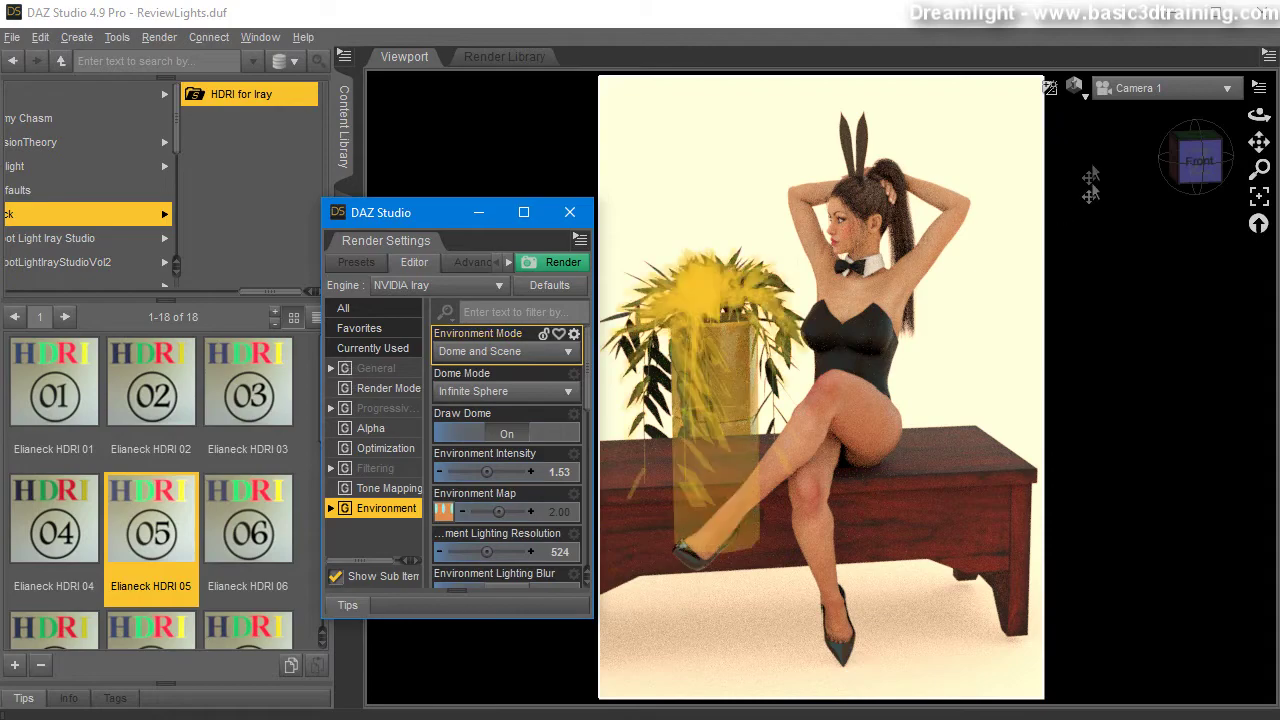
left_click_drag(1256, 116, 1234, 116)
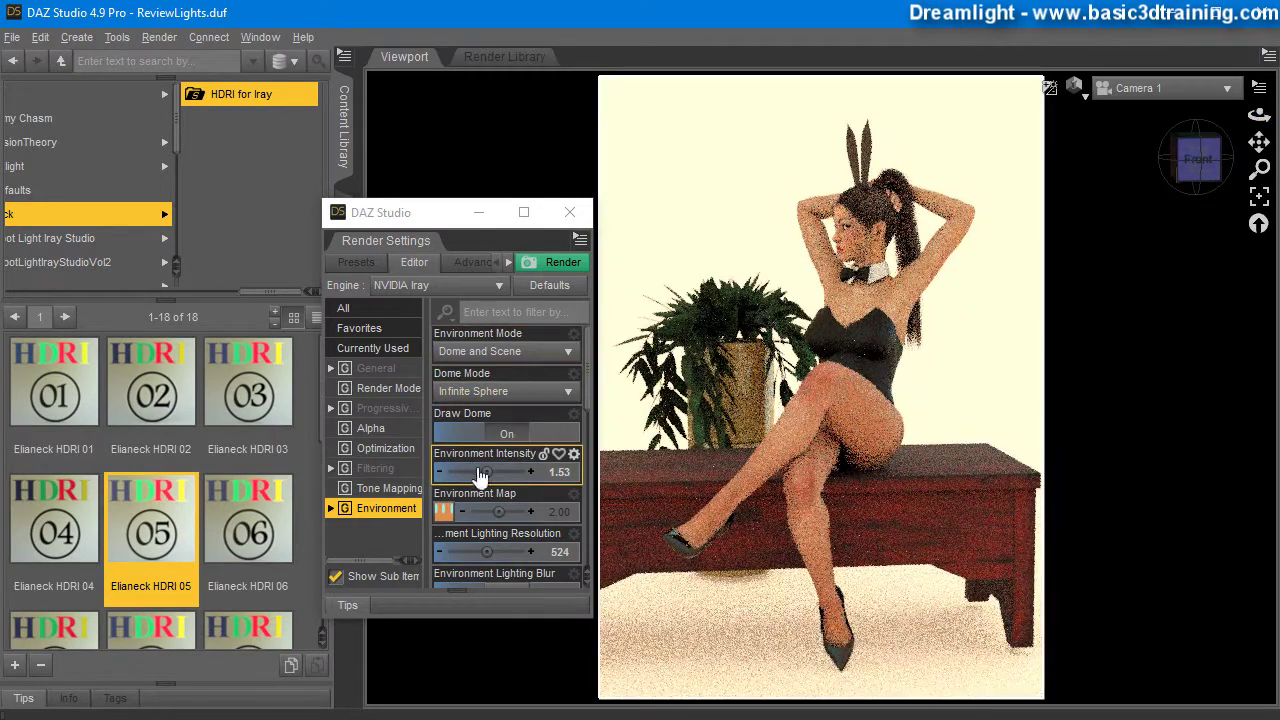
Reset HDRI 05's Dome Rotation to 0, then rotate it to 79.48 for an upper-right light wedge
left_click_drag(1260, 116, 1242, 116)
scroll(490, 460, "down", 1)
scroll(490, 460, "down", 2)
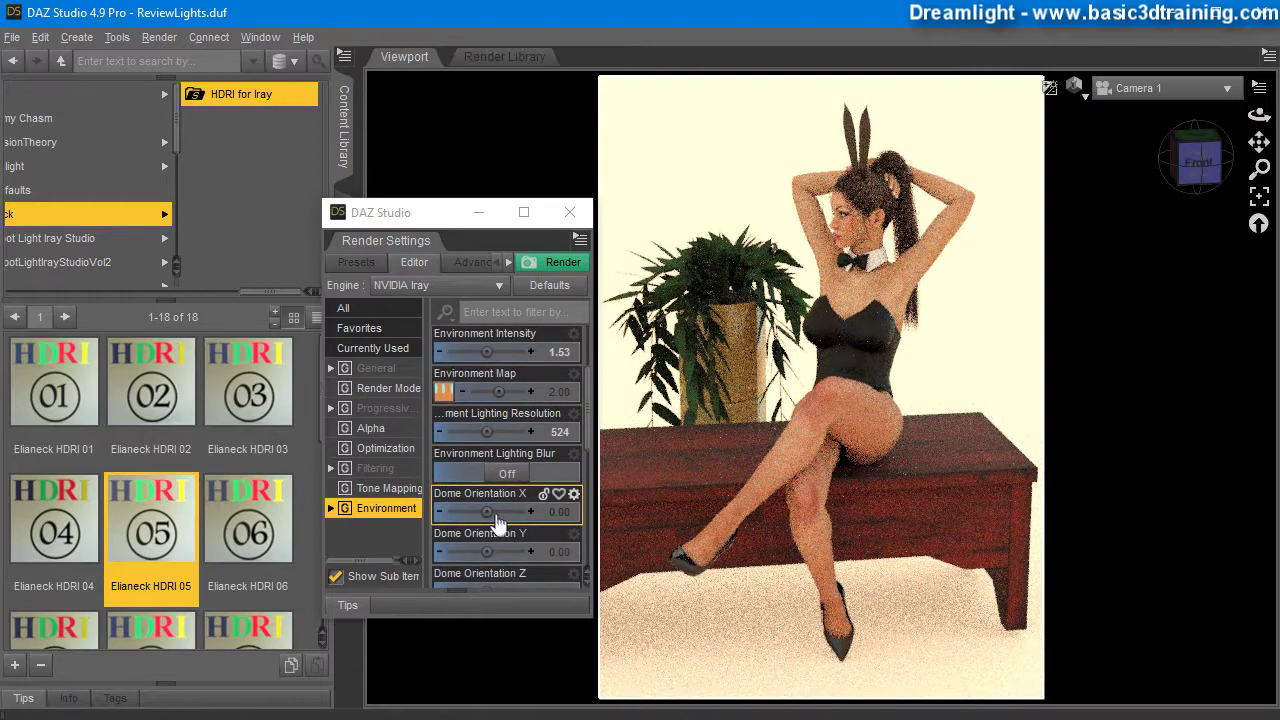
scroll(505, 530, "down", 2)
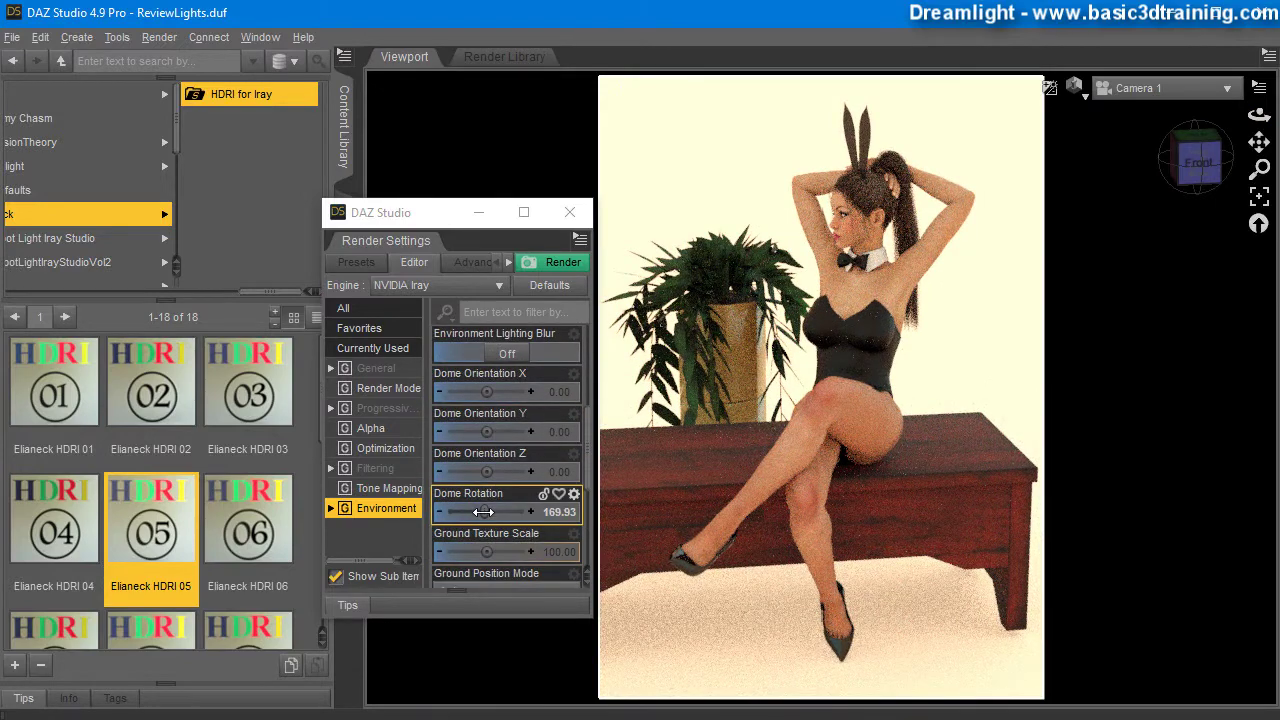
left_click_drag(483, 512, 440, 512)
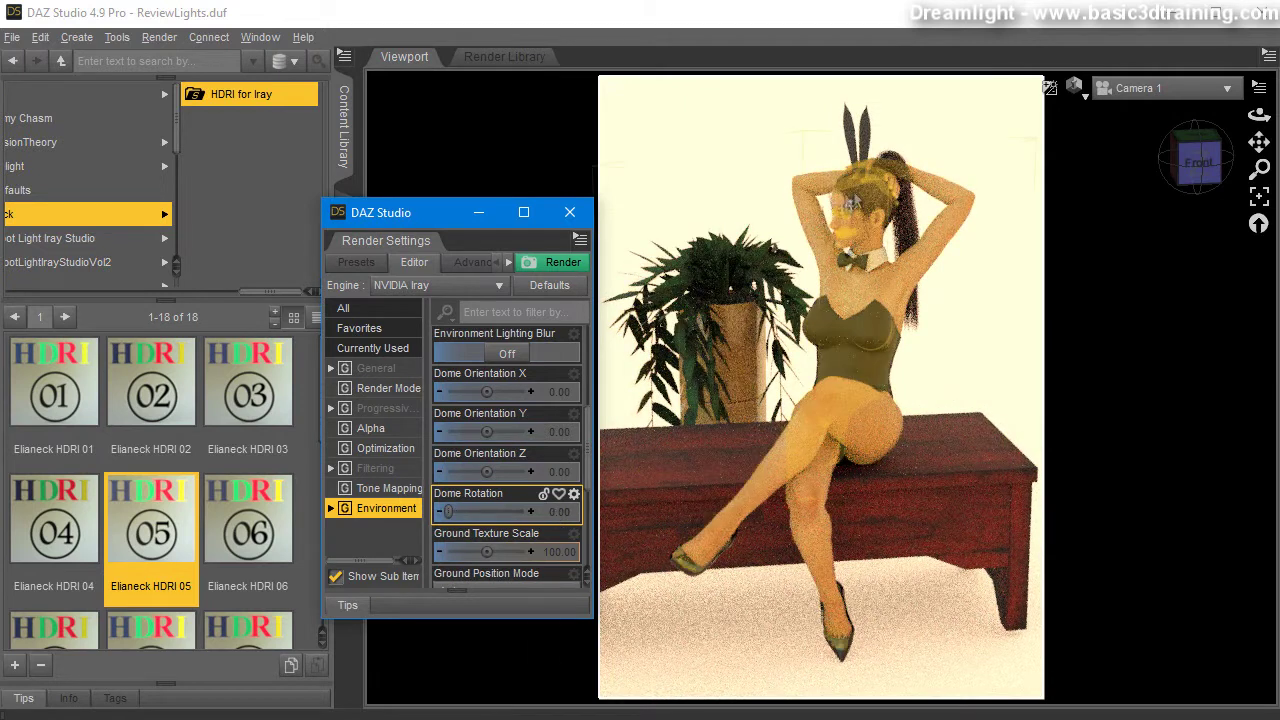
scroll(480, 540, "down", 1)
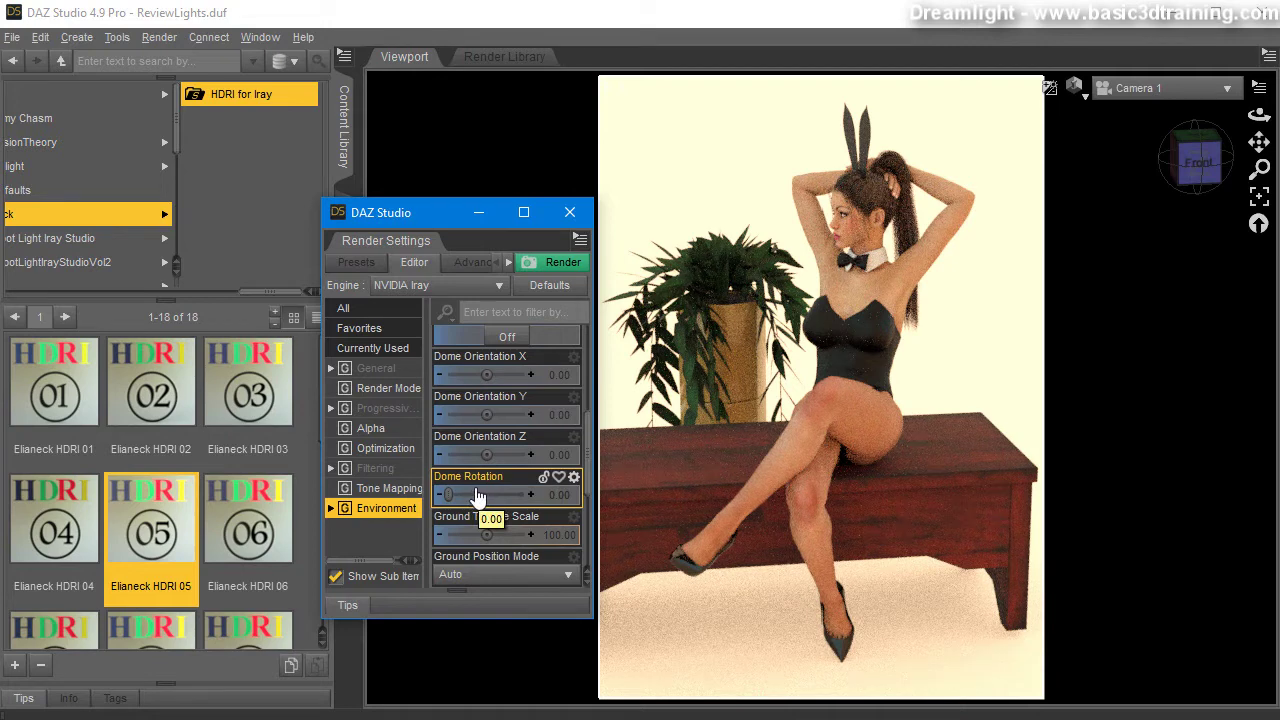
left_click_drag(452, 494, 461, 491)
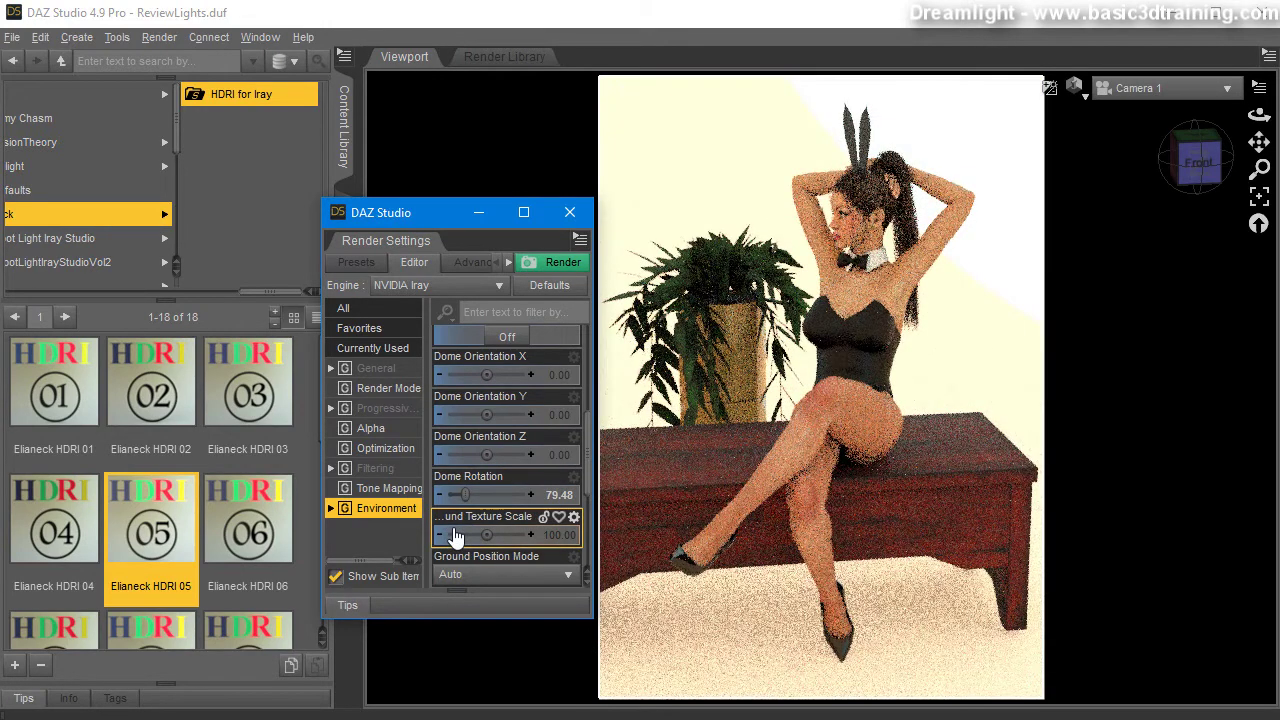
scroll(455, 537, "up", 1)
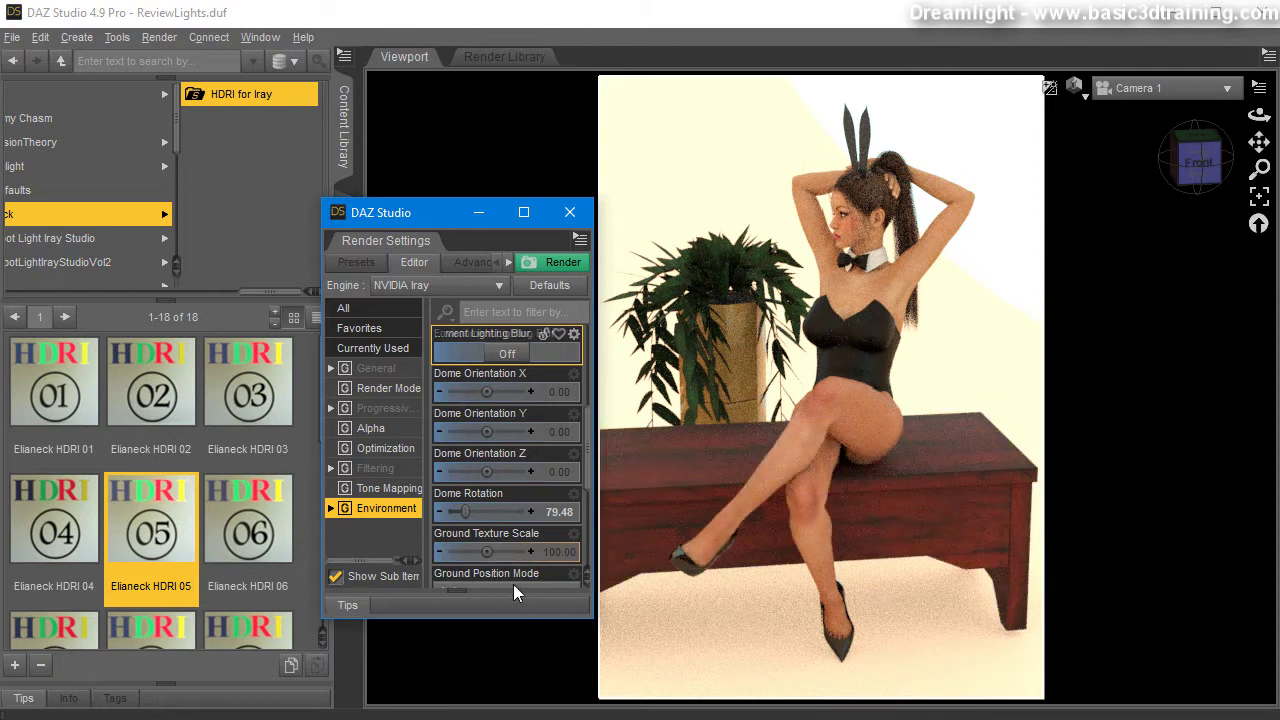
scroll(510, 592, "down", 1)
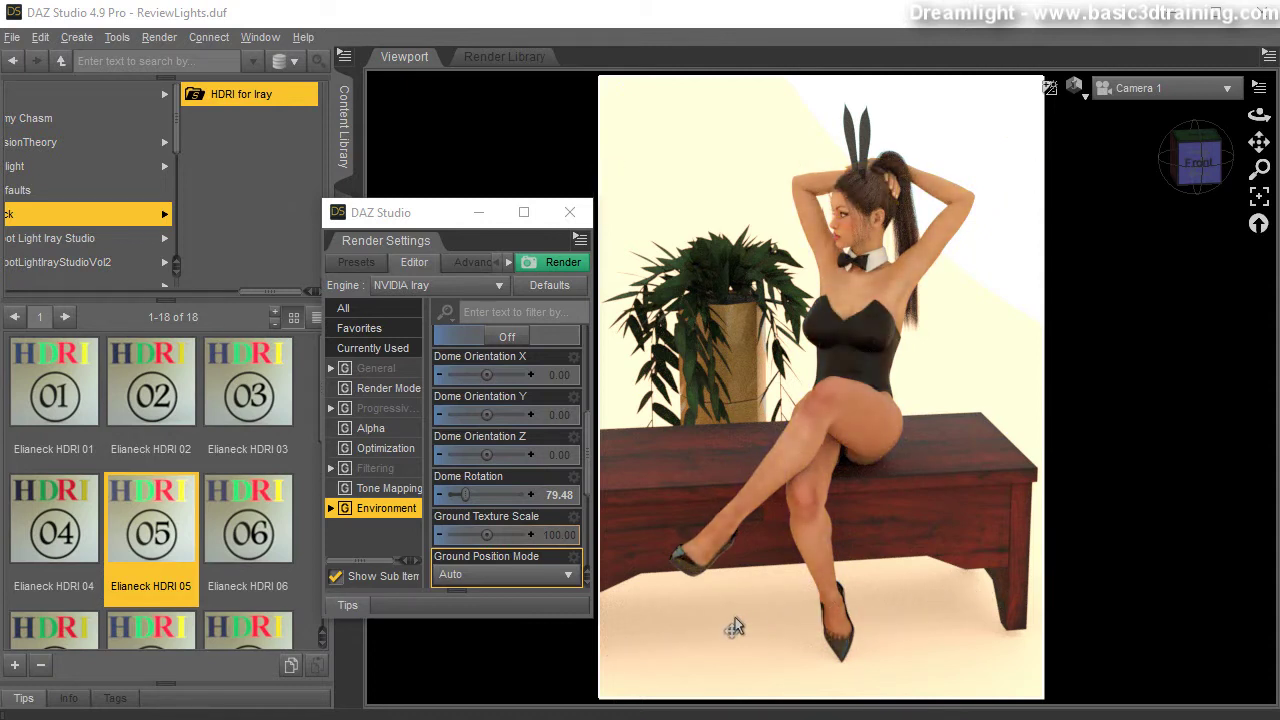
Close Render Settings, select Camera 1 and turn on its Depth of Field
scroll(571, 423, "up", 1)
scroll(571, 423, "down", 1)
left_click(569, 212)
left_click(344, 225)
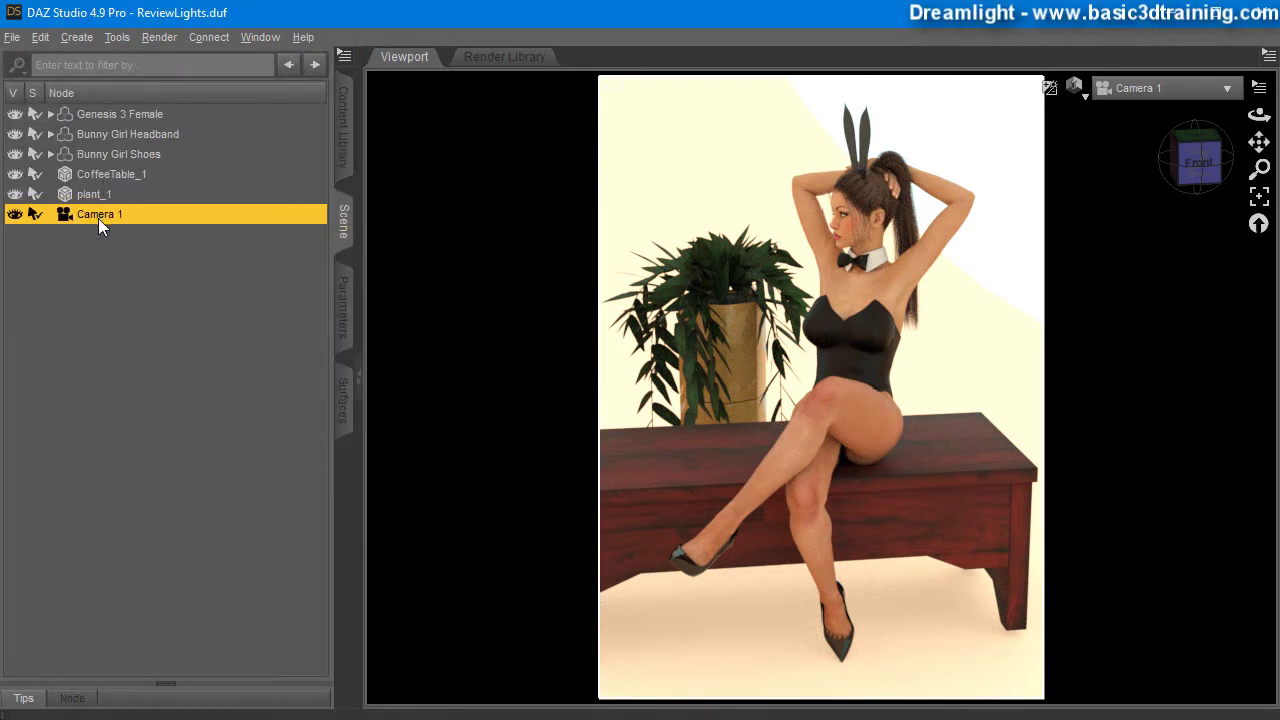
left_click(343, 310)
left_click(198, 112)
left_click(58, 205)
left_click(249, 224)
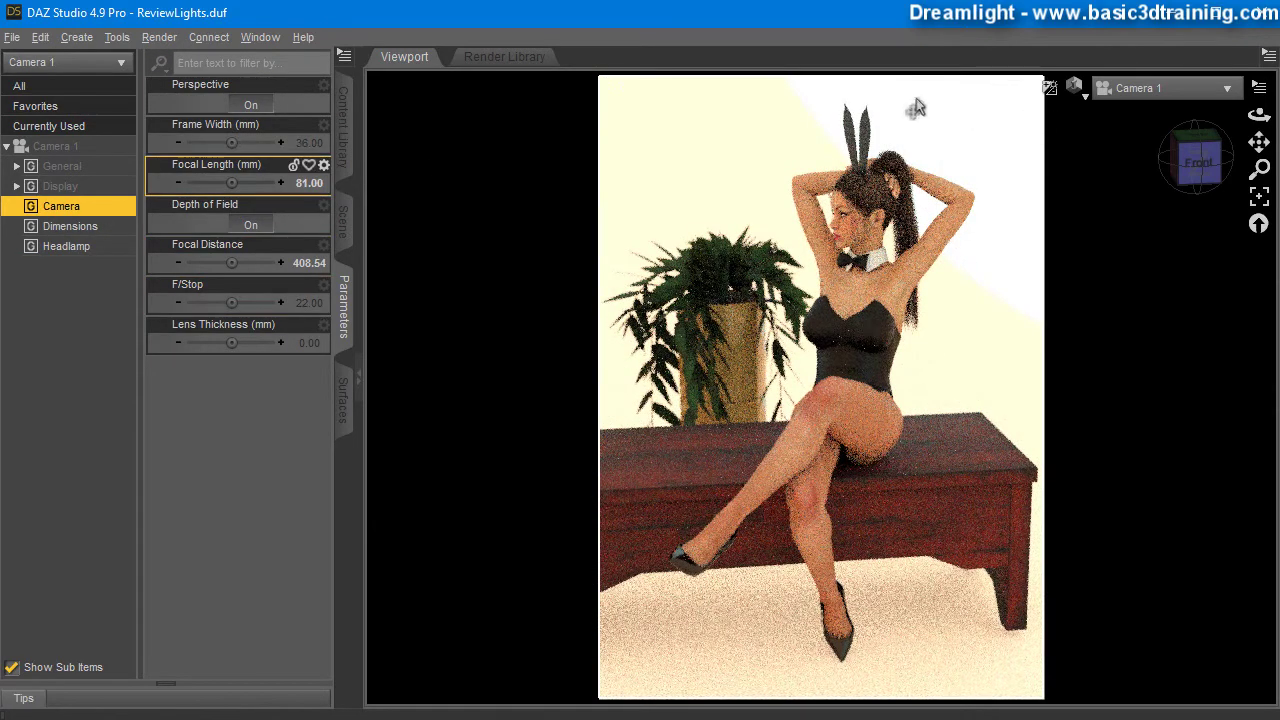
Show the scene in a wireframe Top view that frames both the camera and the scene
left_click(1148, 92)
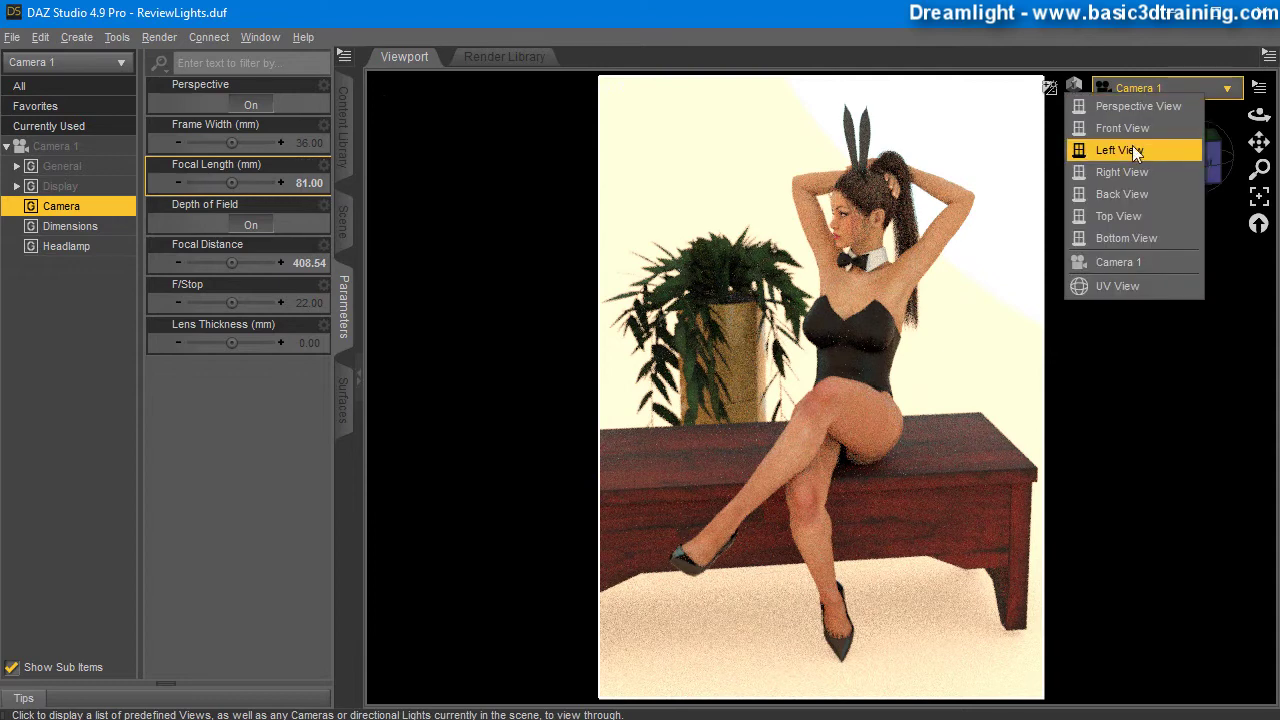
left_click(1111, 212)
left_click(1074, 86)
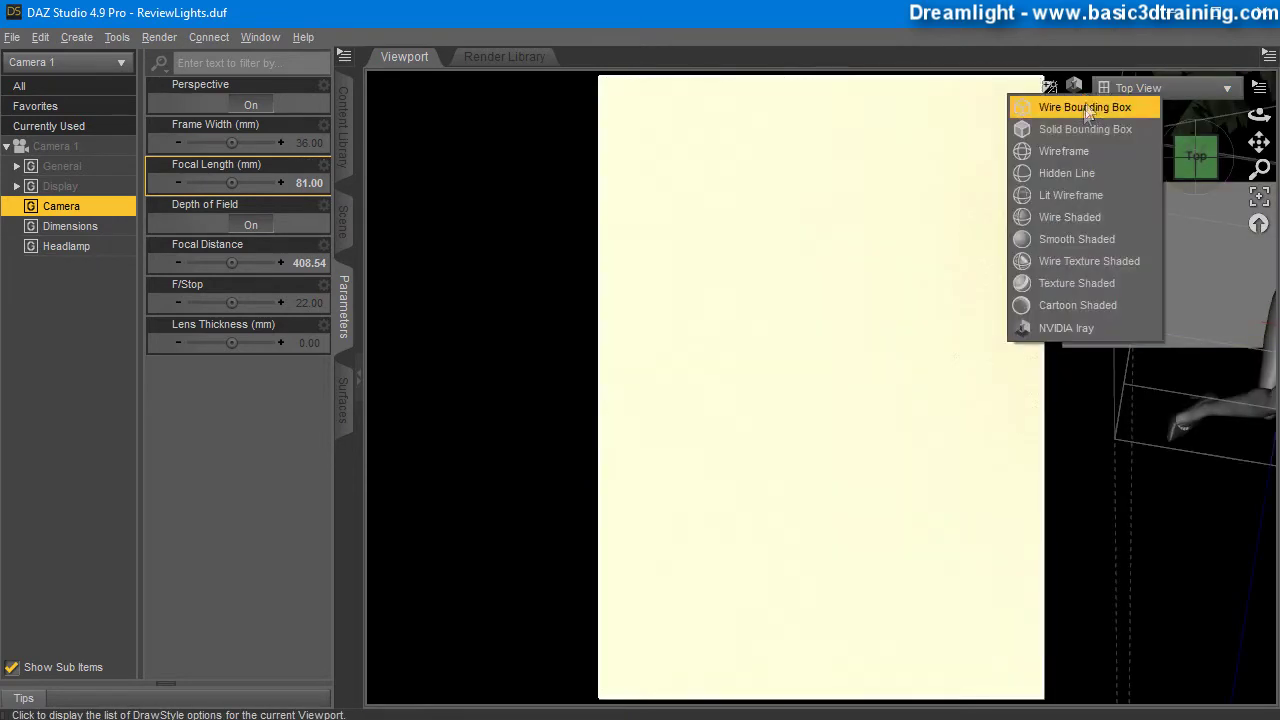
left_click(1066, 151)
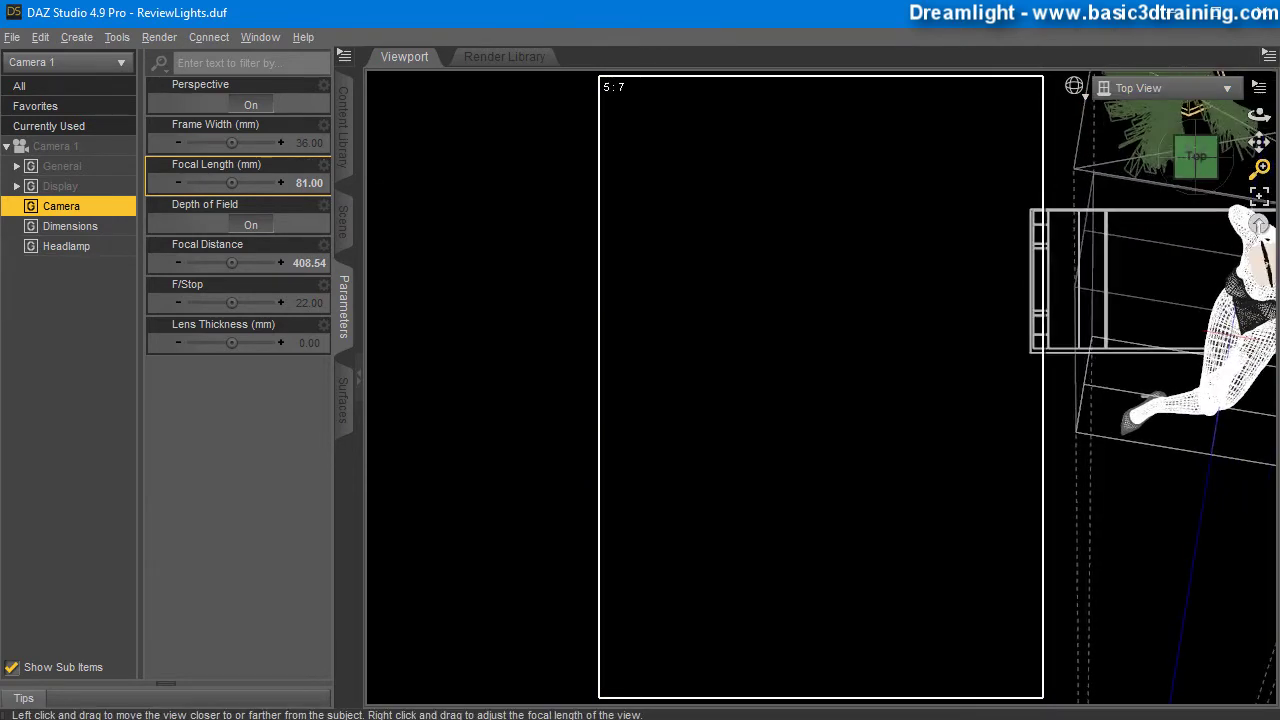
left_click_drag(1259, 168, 1259, 190)
left_click_drag(1258, 141, 1200, 95)
left_click_drag(1259, 168, 1259, 195)
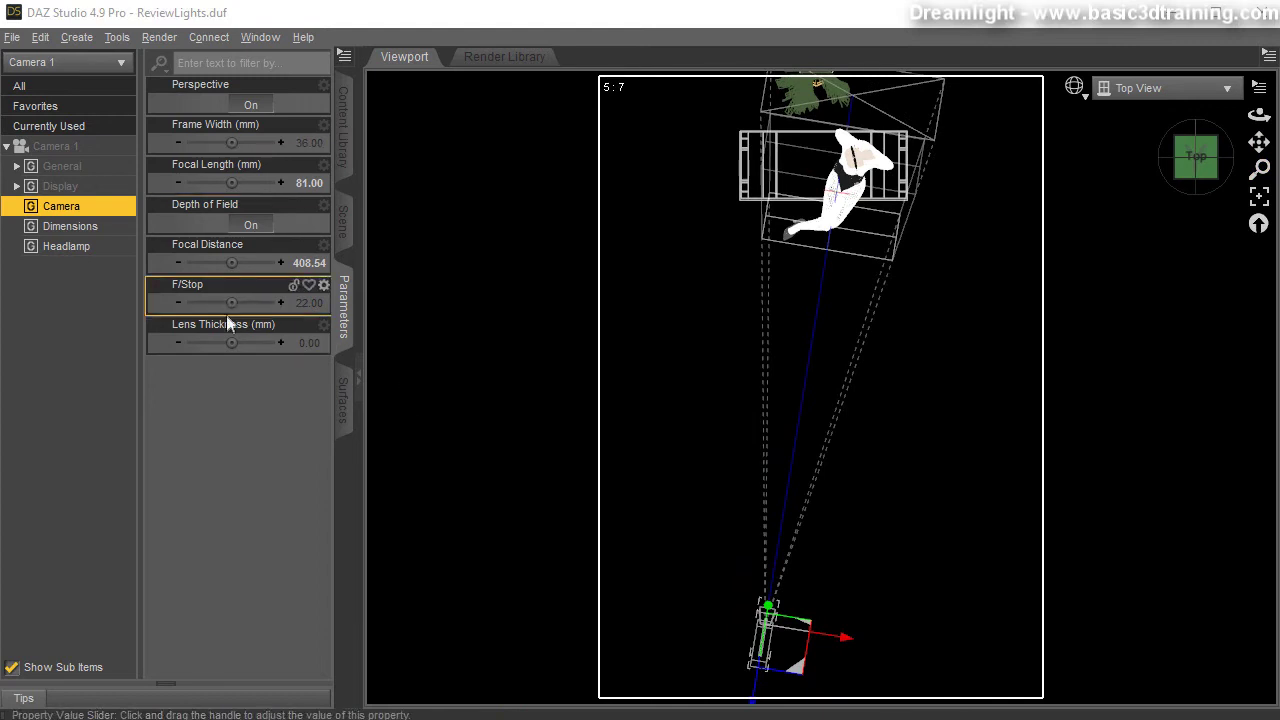
Push Camera 1's focal distance back to 443.63 and set F/Stop to 10
left_click_drag(231, 262, 256, 262)
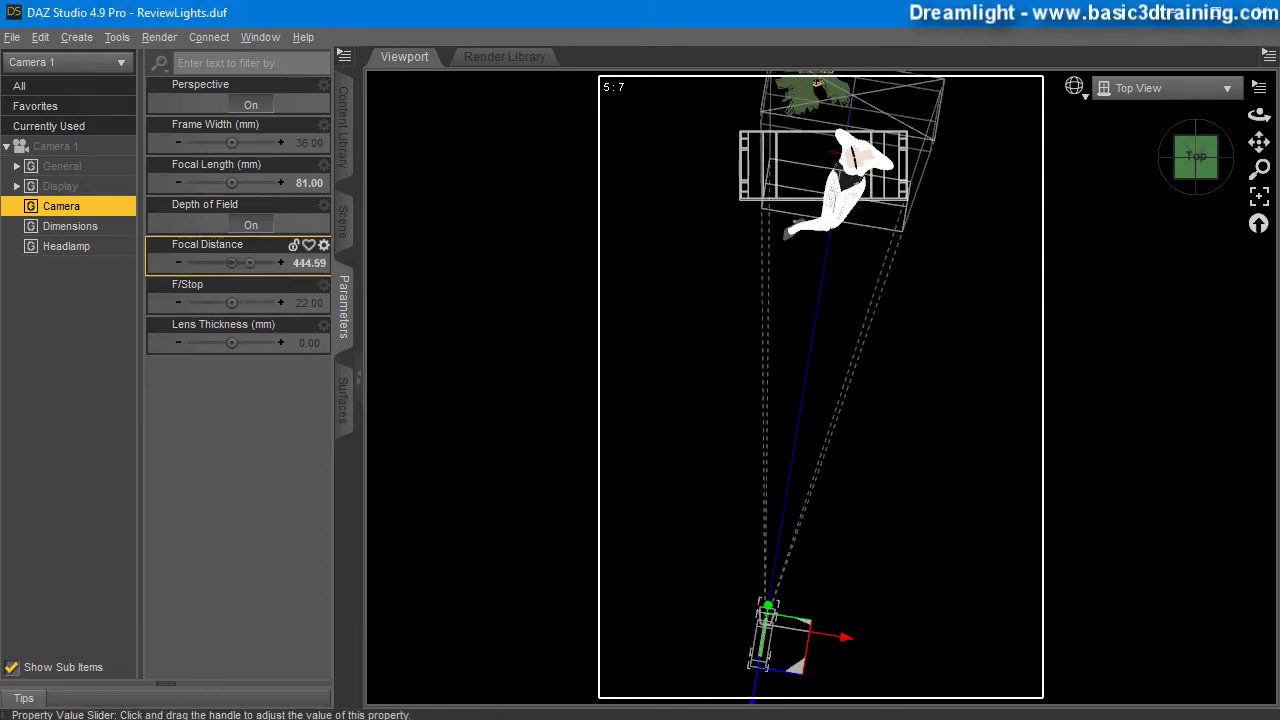
left_click(301, 301)
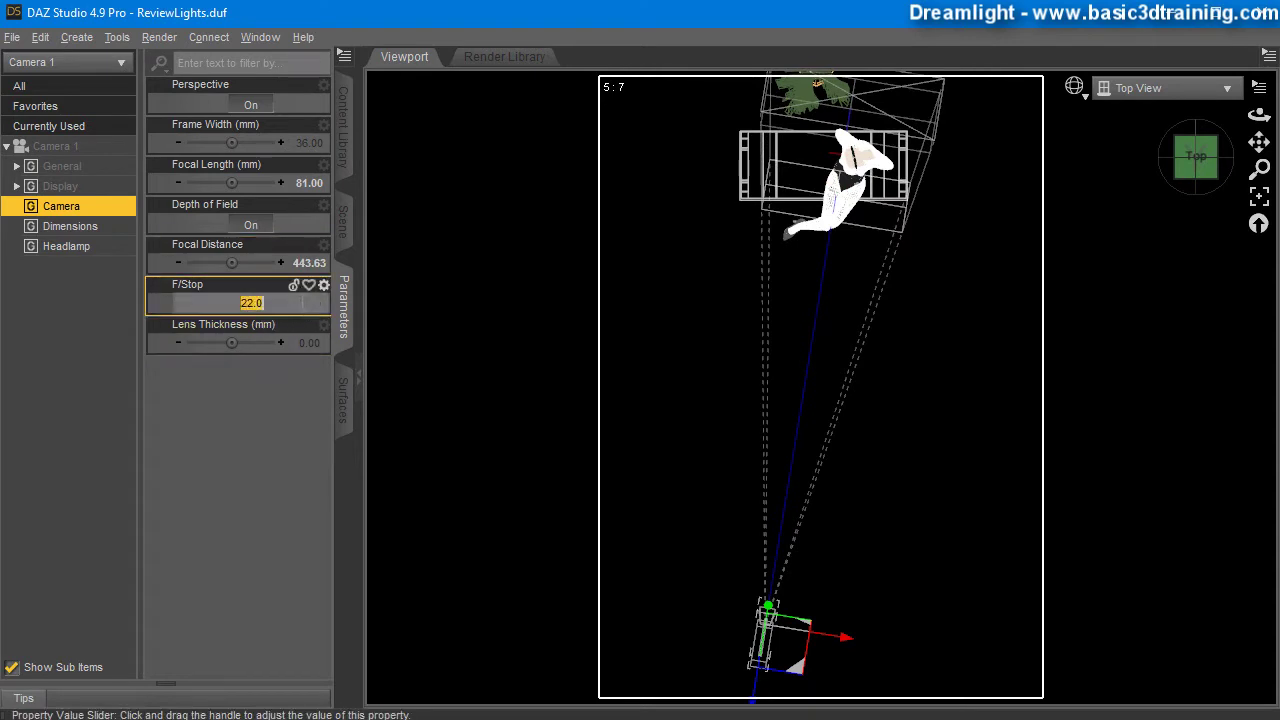
type("10")
key("Return")
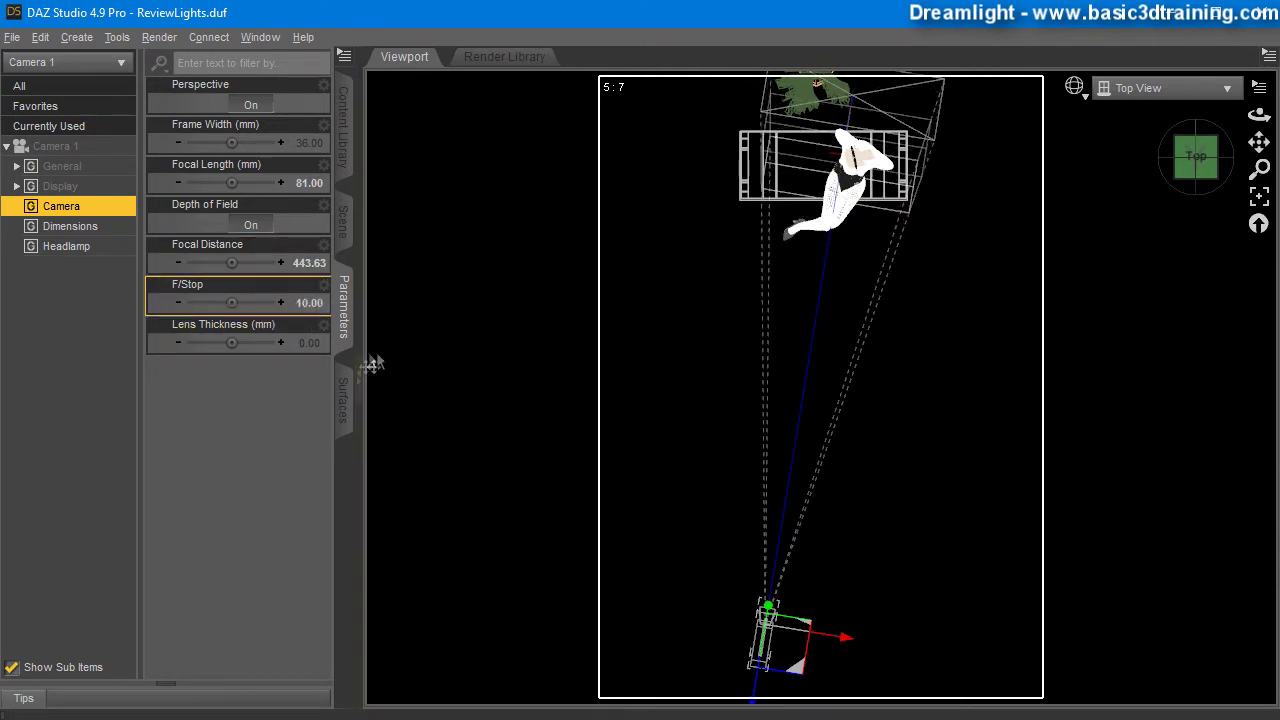
Look through Camera 1 with the viewport drawn as a live NVIDIA Iray preview
left_click(1150, 88)
left_click(1135, 260)
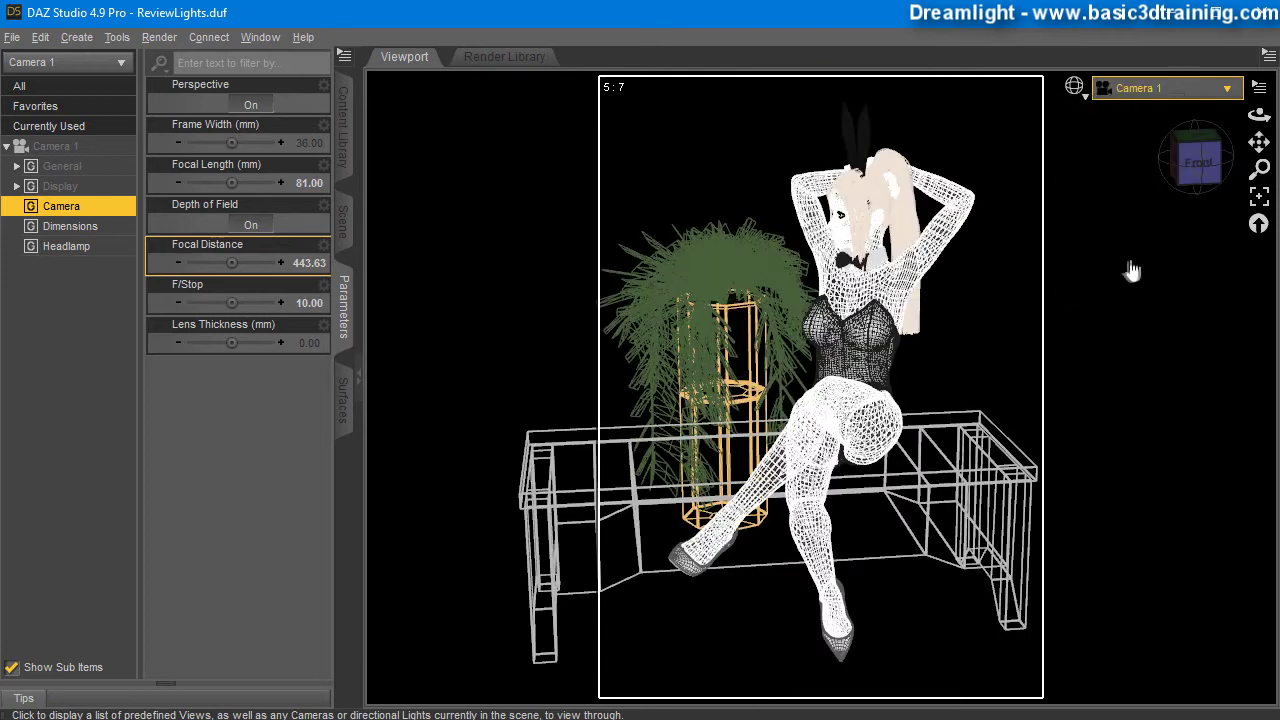
left_click(1074, 87)
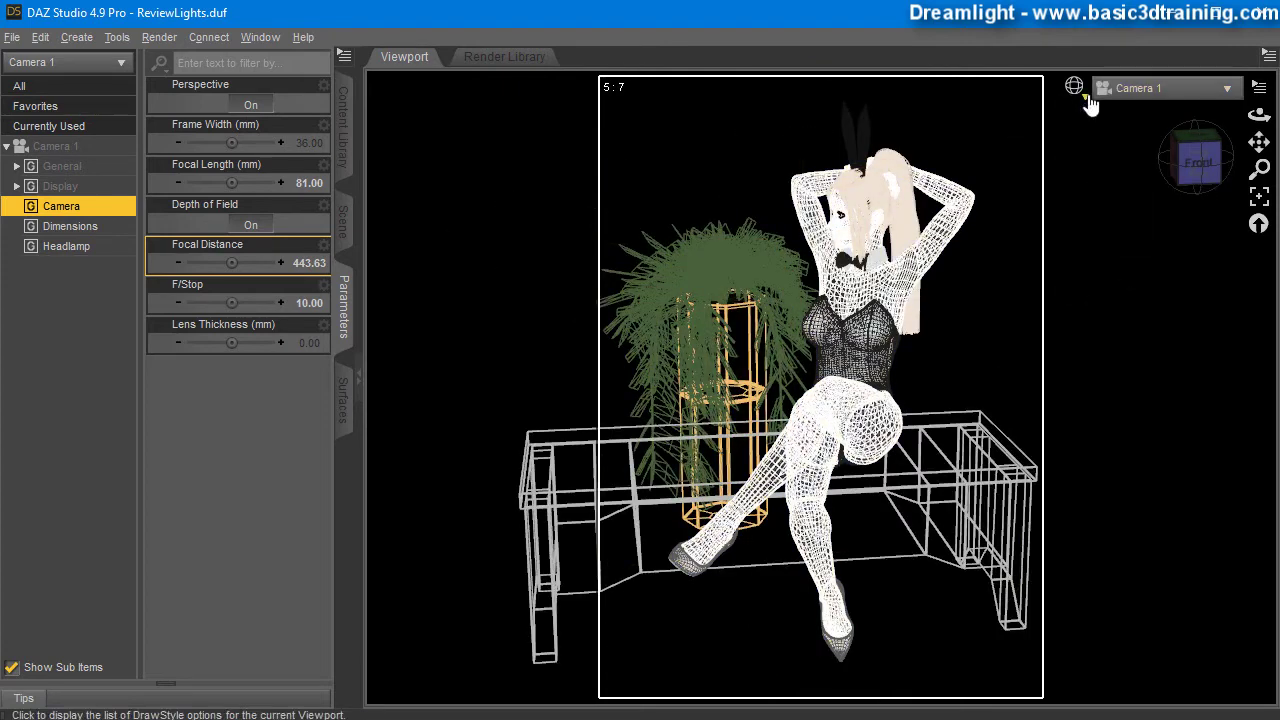
left_click(1023, 342)
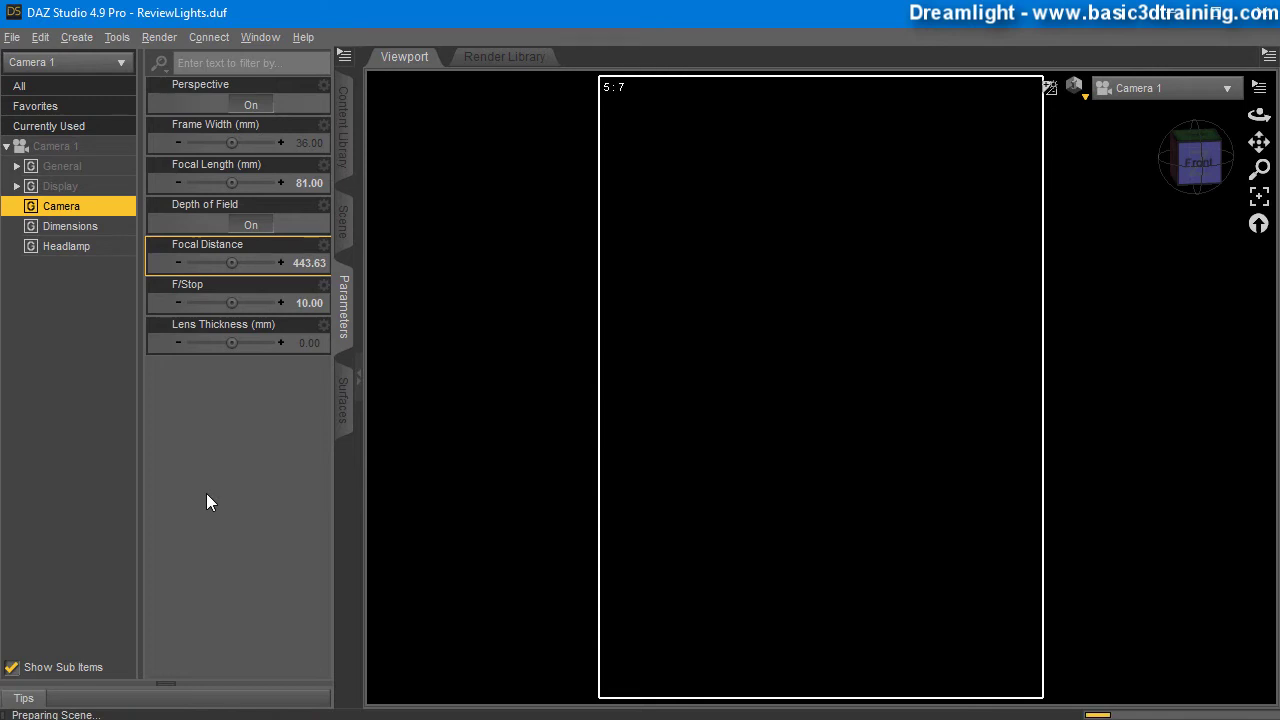
Open Render Settings, make the pane undockable, then resize and position the floating window
left_click(159, 37)
left_click(167, 80)
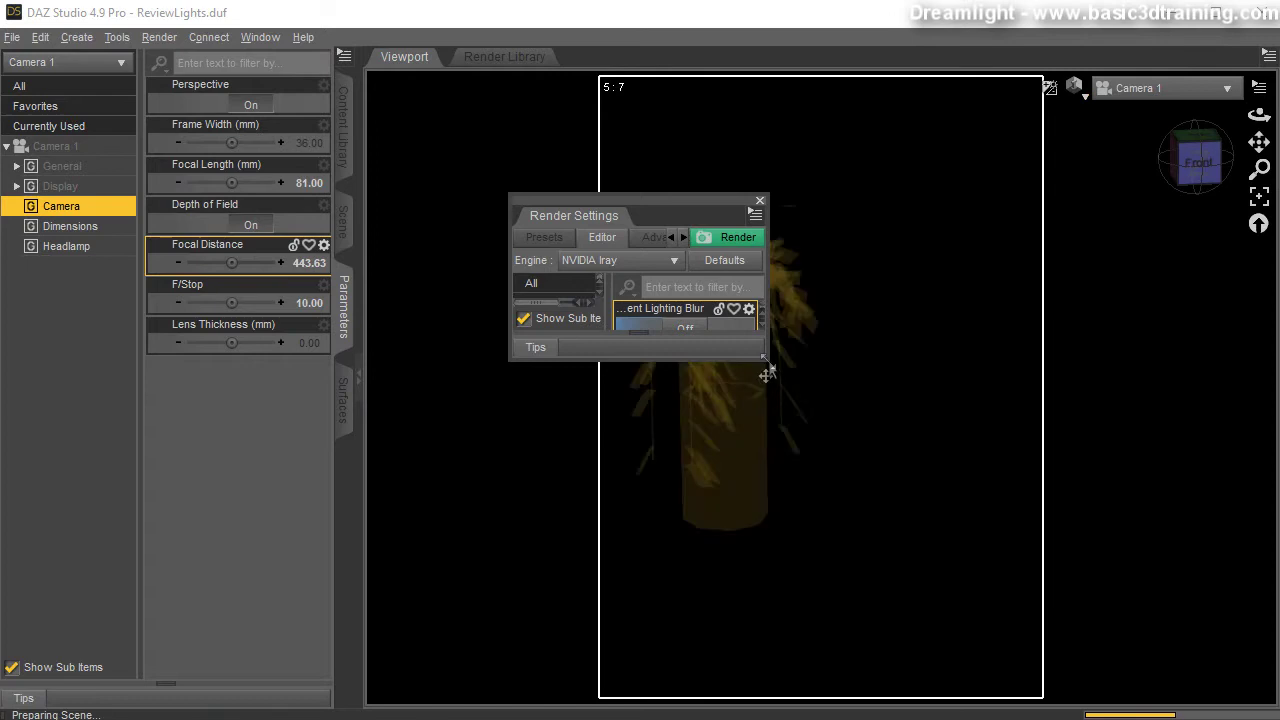
left_click_drag(778, 357, 808, 608)
scroll(709, 432, "up", 5)
mouse_move(648, 494)
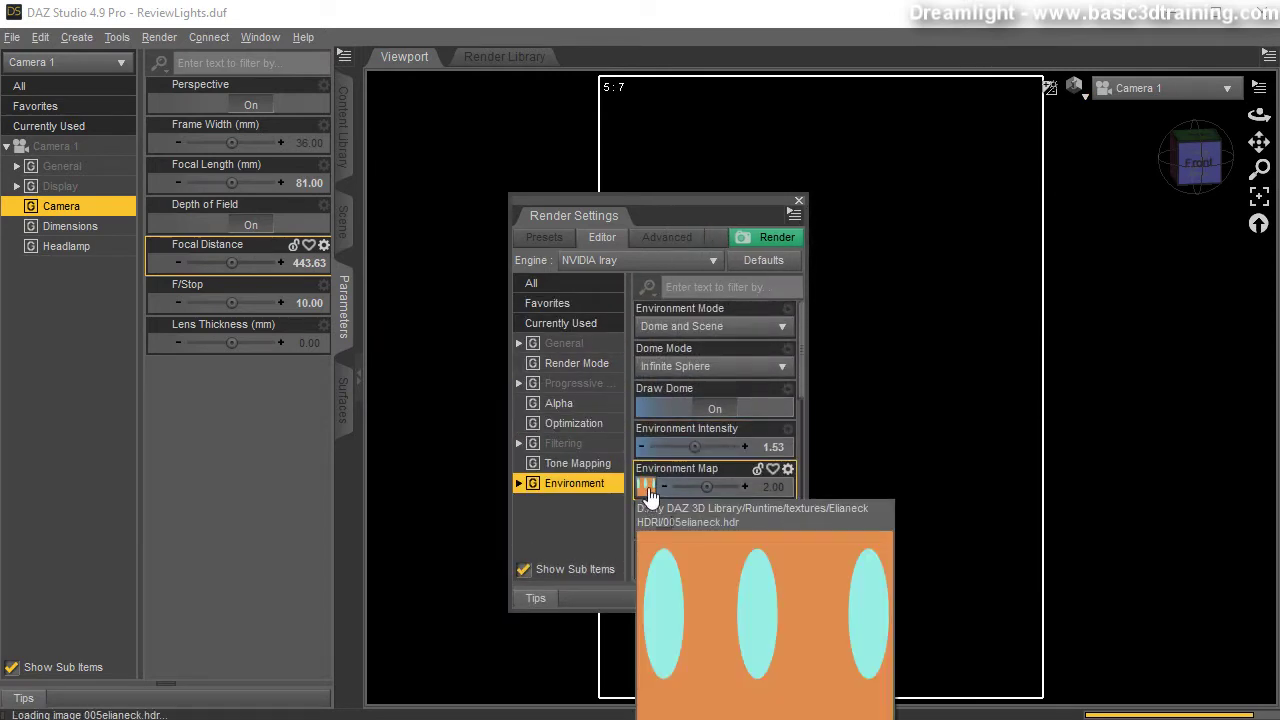
left_click(794, 213)
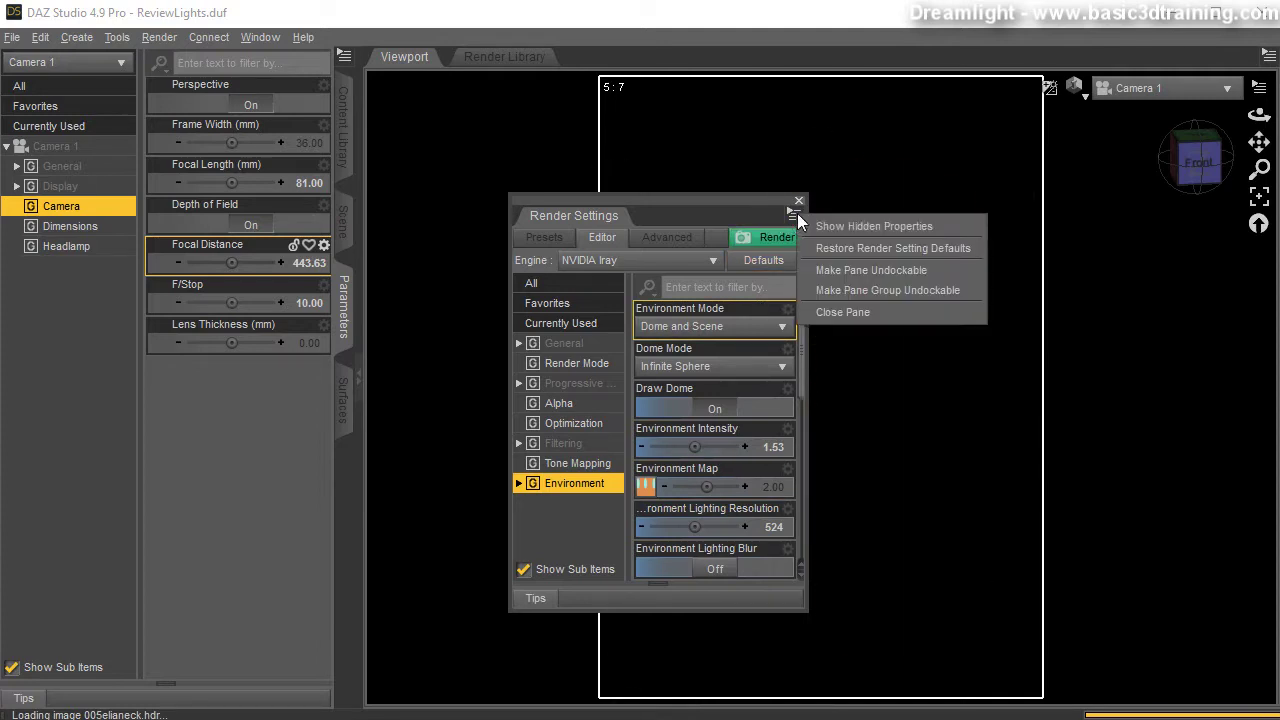
left_click(834, 269)
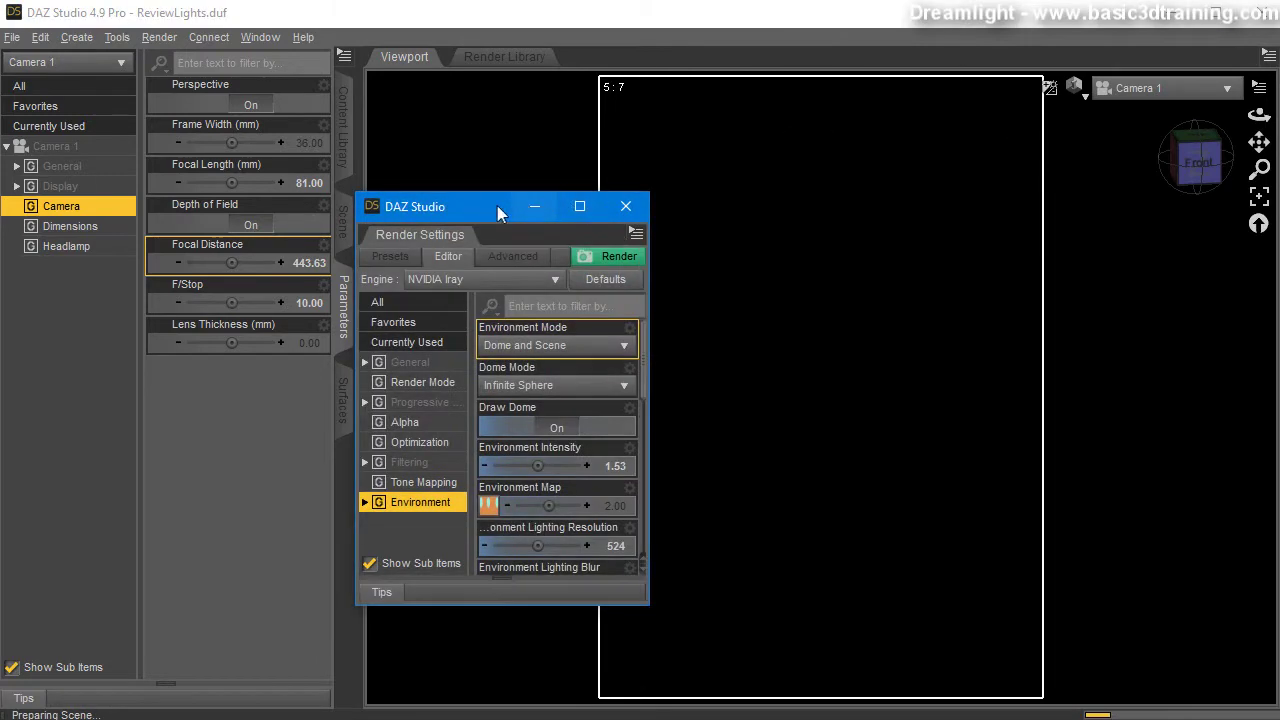
mouse_move(477, 212)
left_mouse_down()
mouse_move(446, 183)
mouse_move(458, 203)
left_mouse_up()
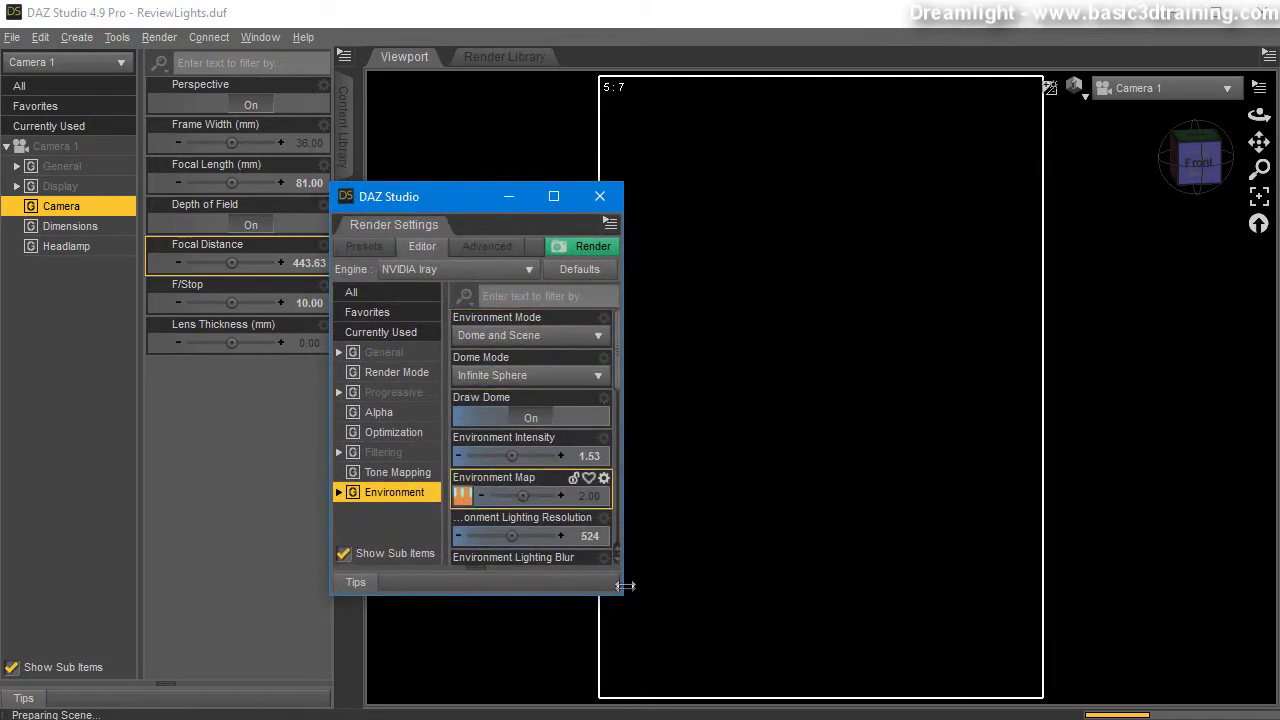
left_click_drag(622, 598, 597, 666)
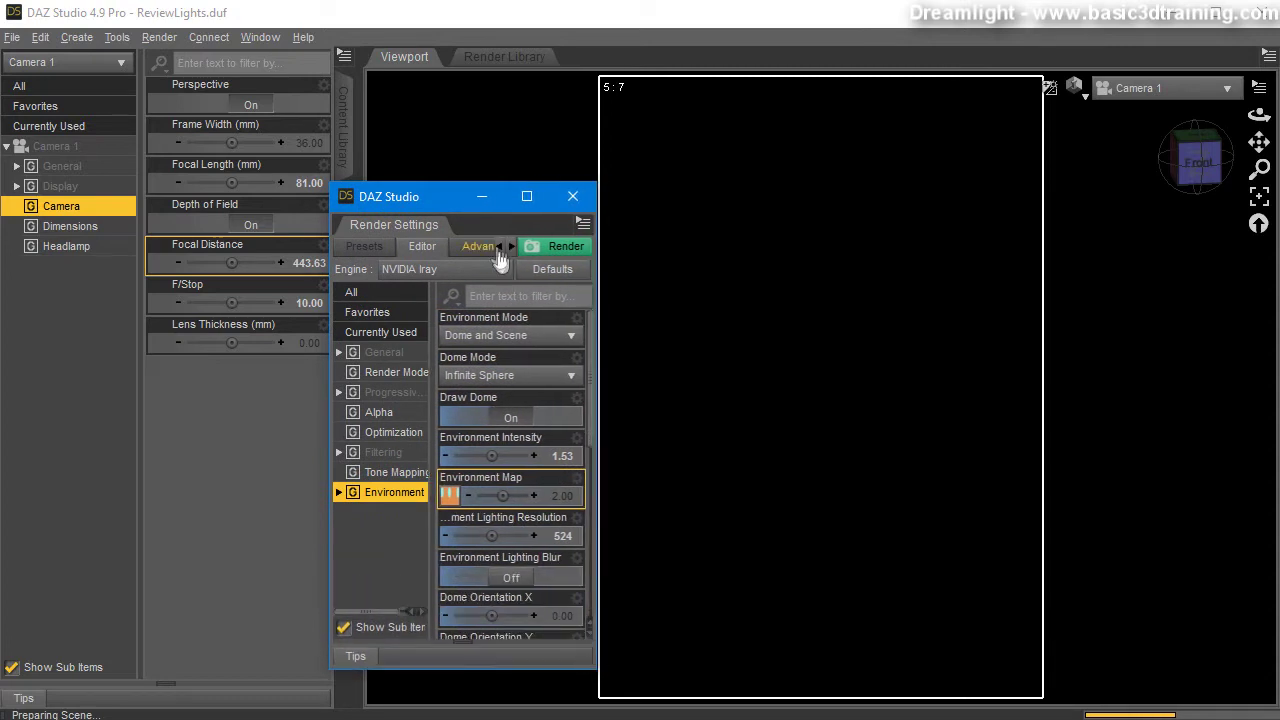
left_click_drag(441, 196, 423, 199)
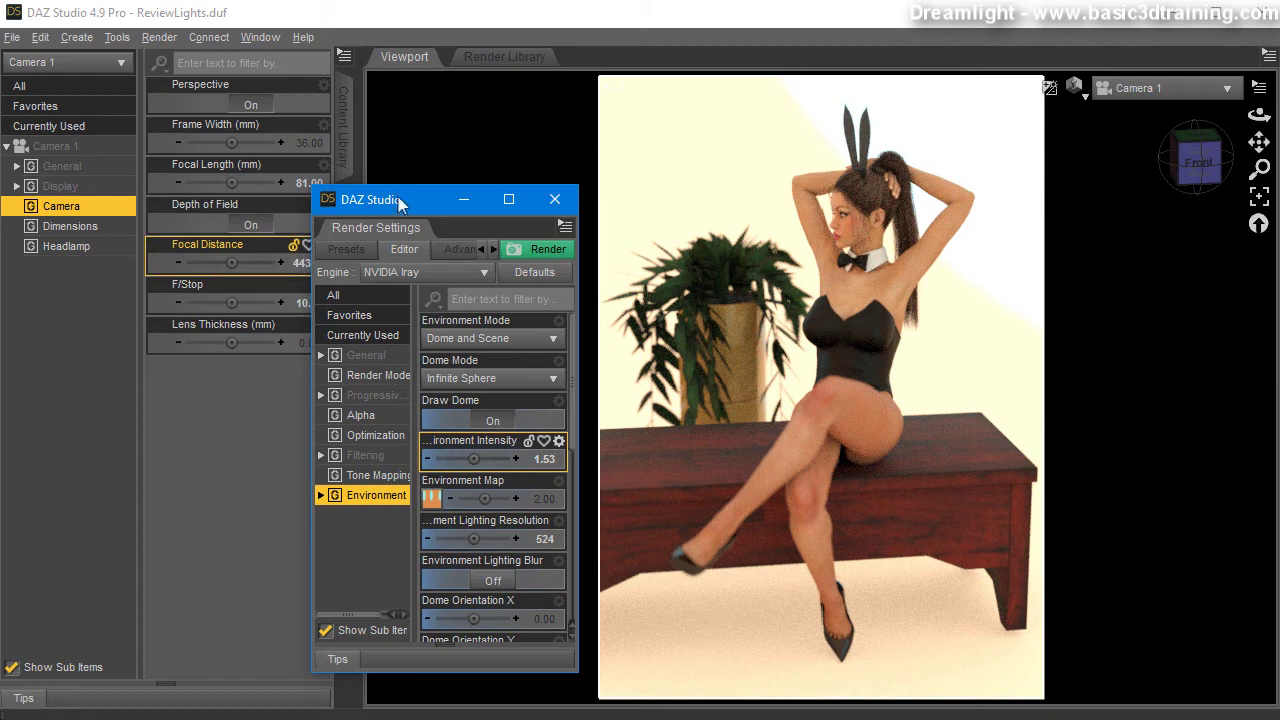
left_click_drag(403, 203, 455, 481)
Set Camera 1's F/Stop to 22
double_click(303, 303)
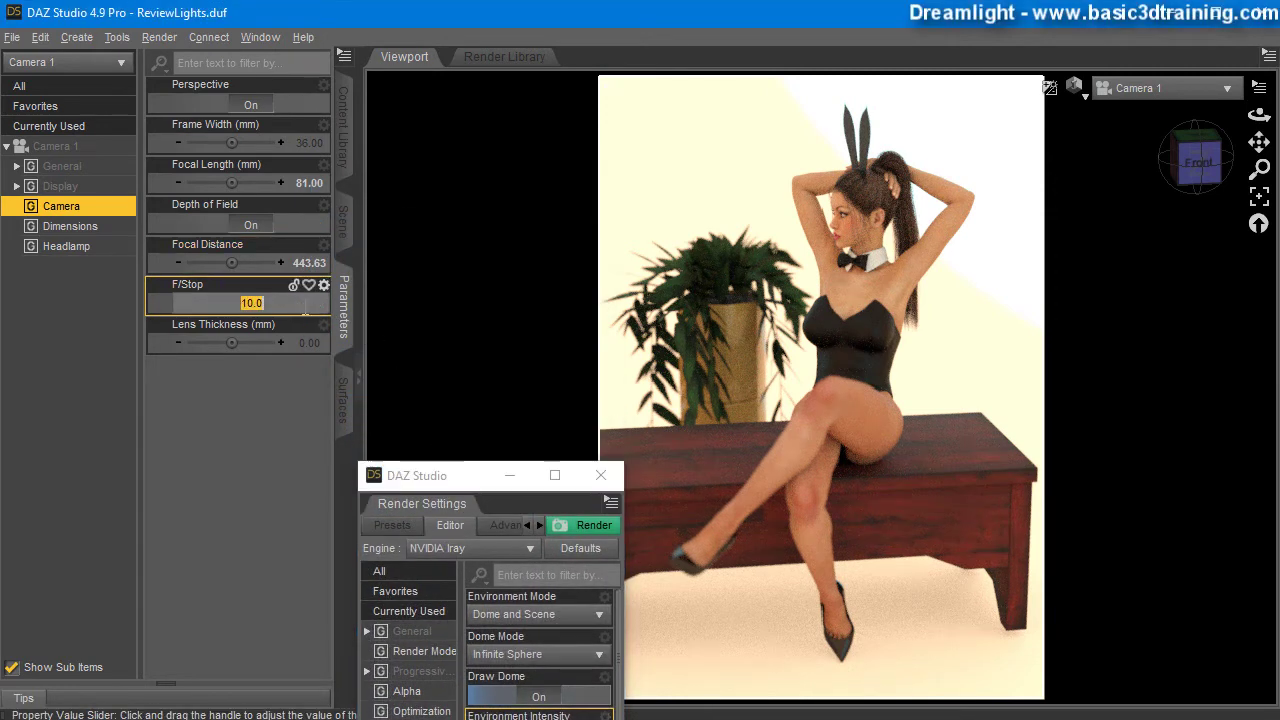
type("22")
key("Return")
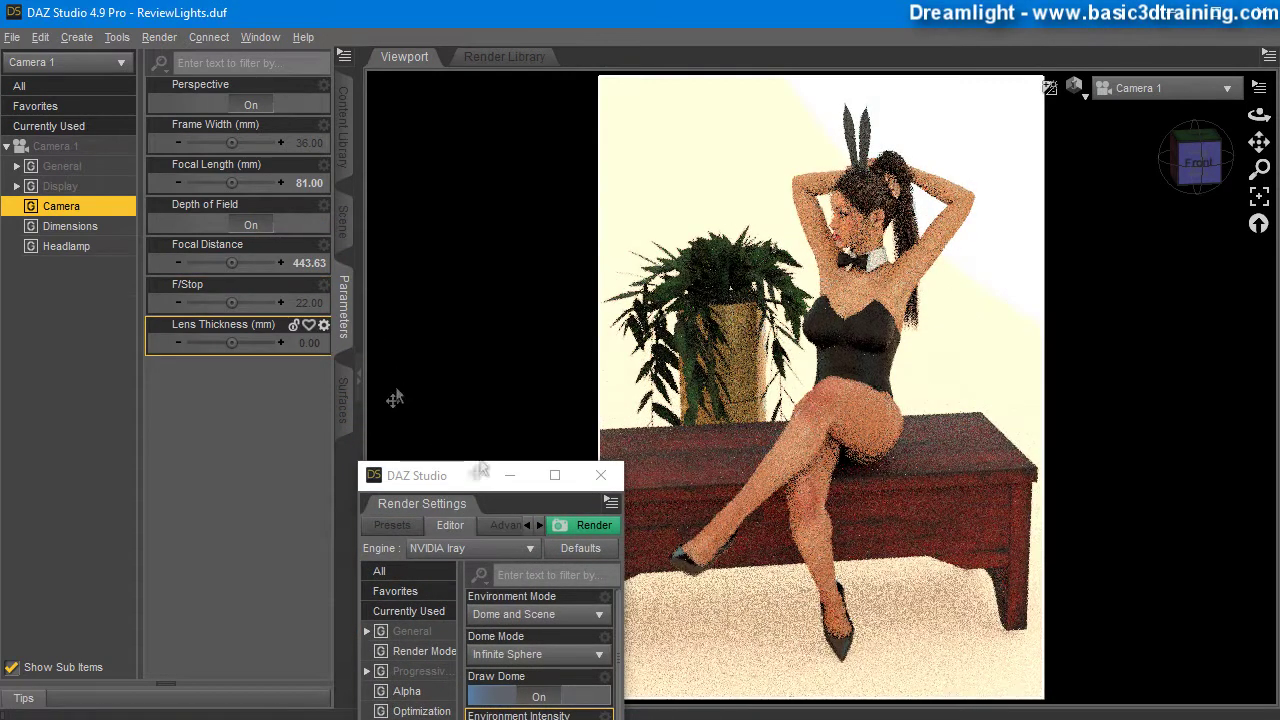
Toggle Camera 1's Depth of Field setting again
left_click_drag(465, 483, 475, 242)
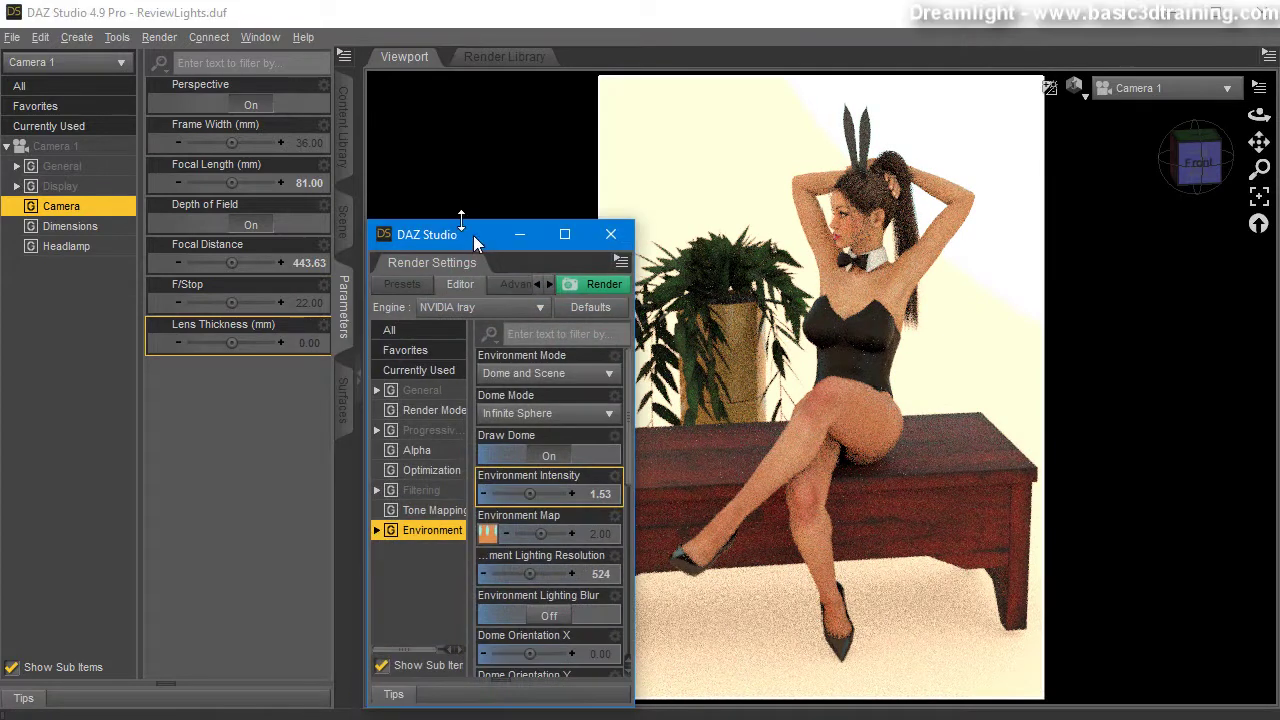
left_click(343, 140)
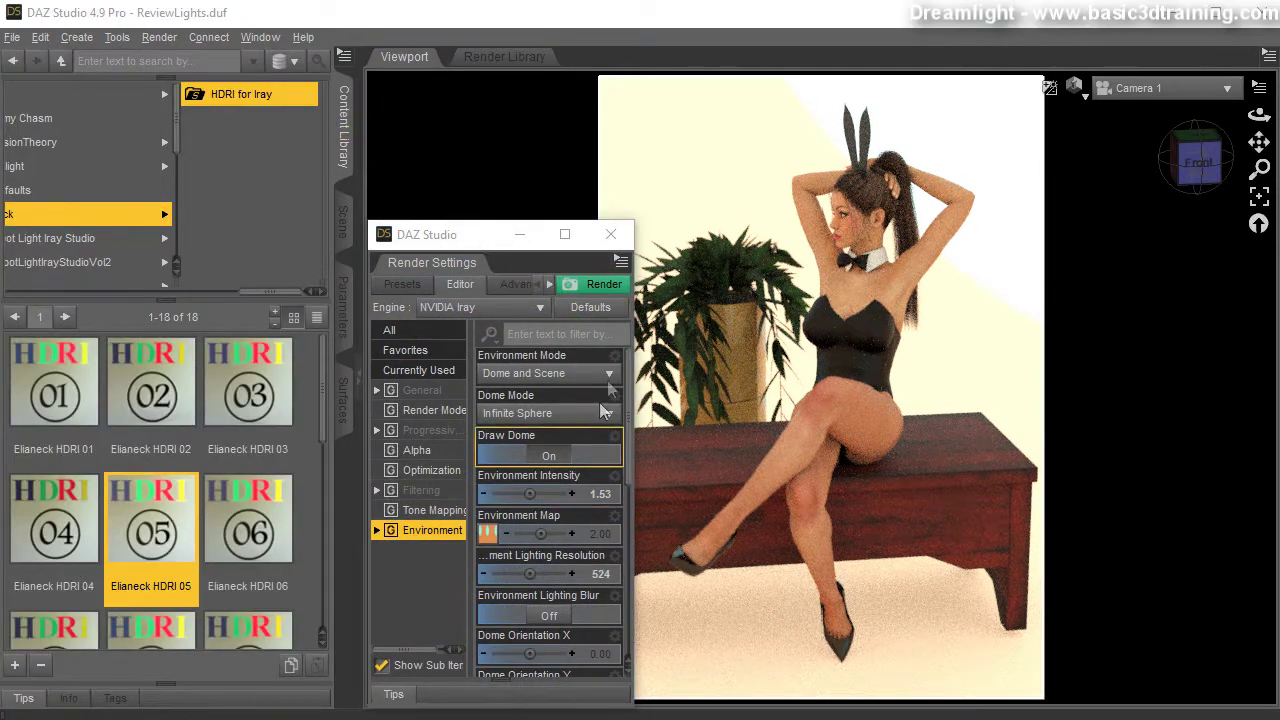
left_click(345, 218)
left_click(343, 305)
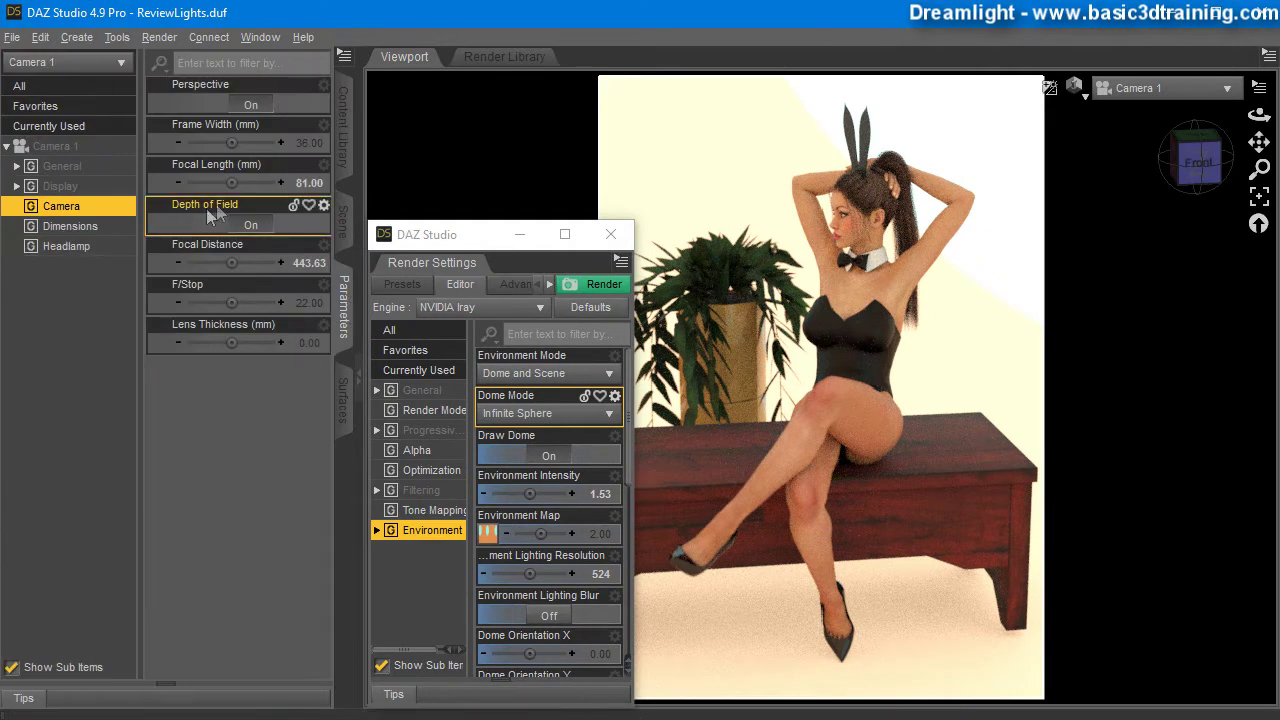
left_click(251, 226)
Apply the Elianeck HDRI 06 environment and set Draw Dome to On
left_click(345, 150)
left_click(343, 214)
left_click(343, 130)
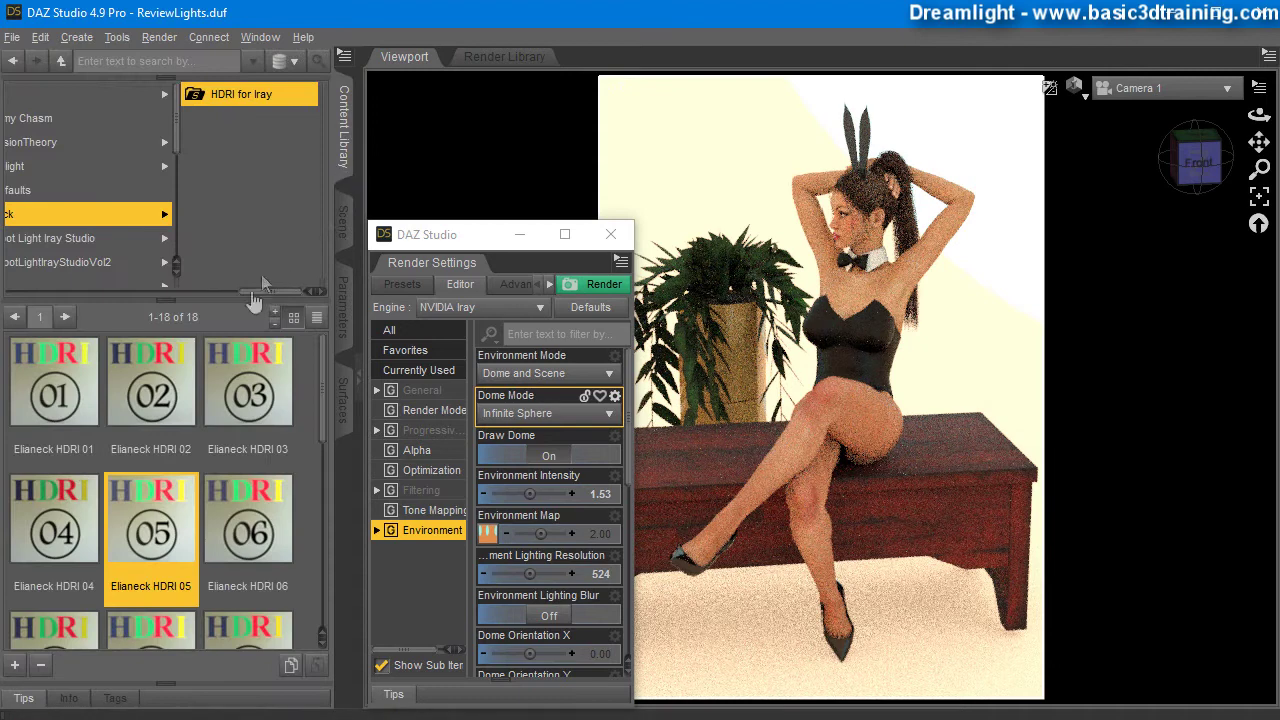
double_click(247, 514)
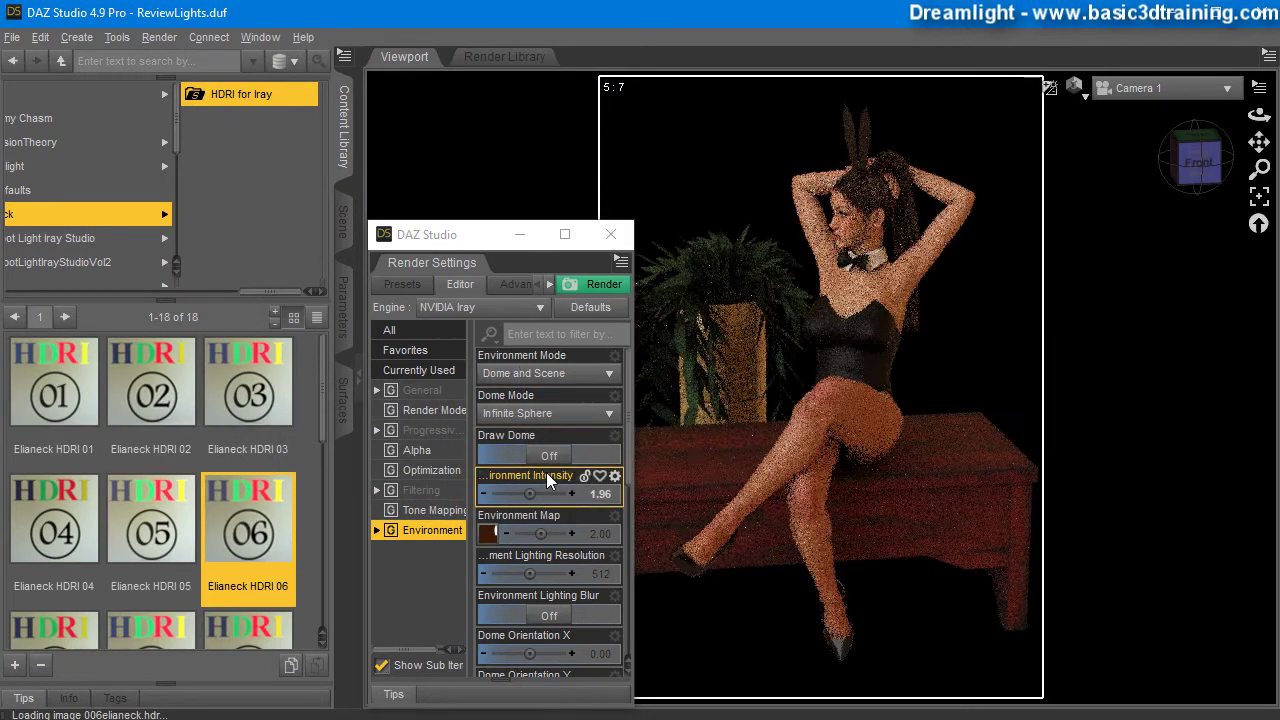
left_click(549, 455)
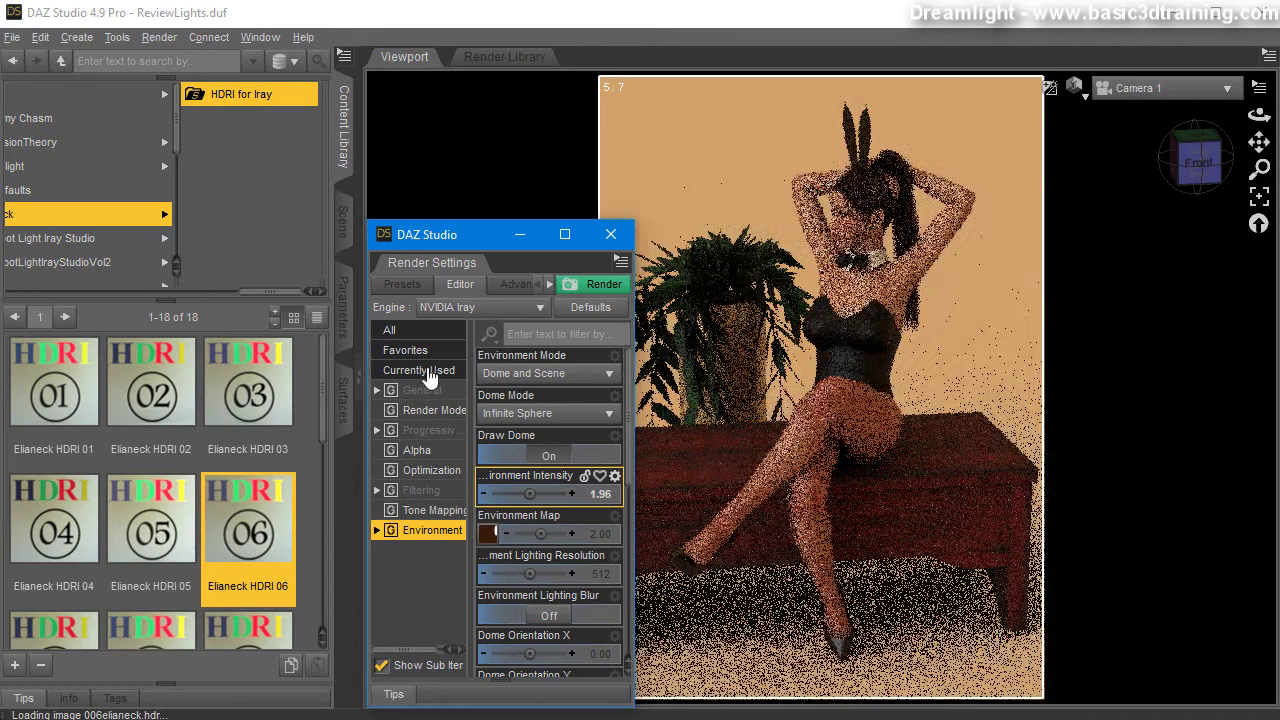
left_click_drag(488, 240, 453, 229)
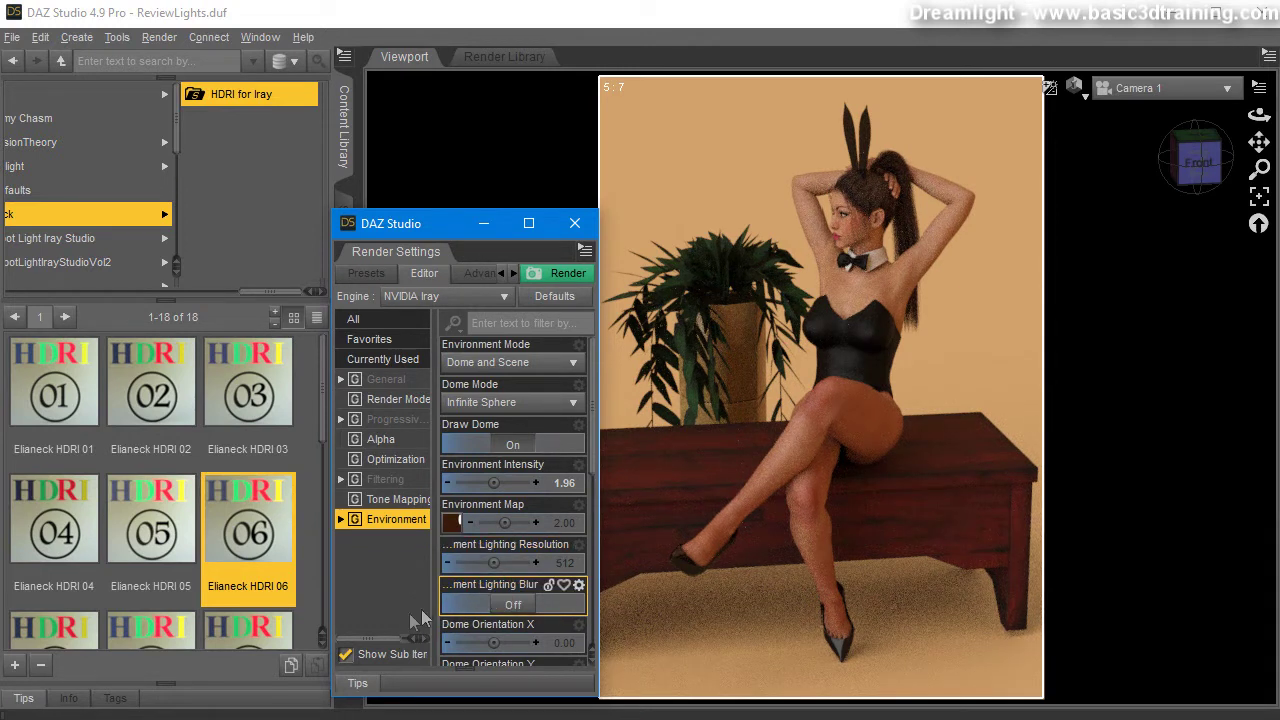
scroll(220, 512, "down", 5)
Try Elianeck HDRI 07 and then HDRI 08, turning Draw Dome on after each
double_click(54, 370)
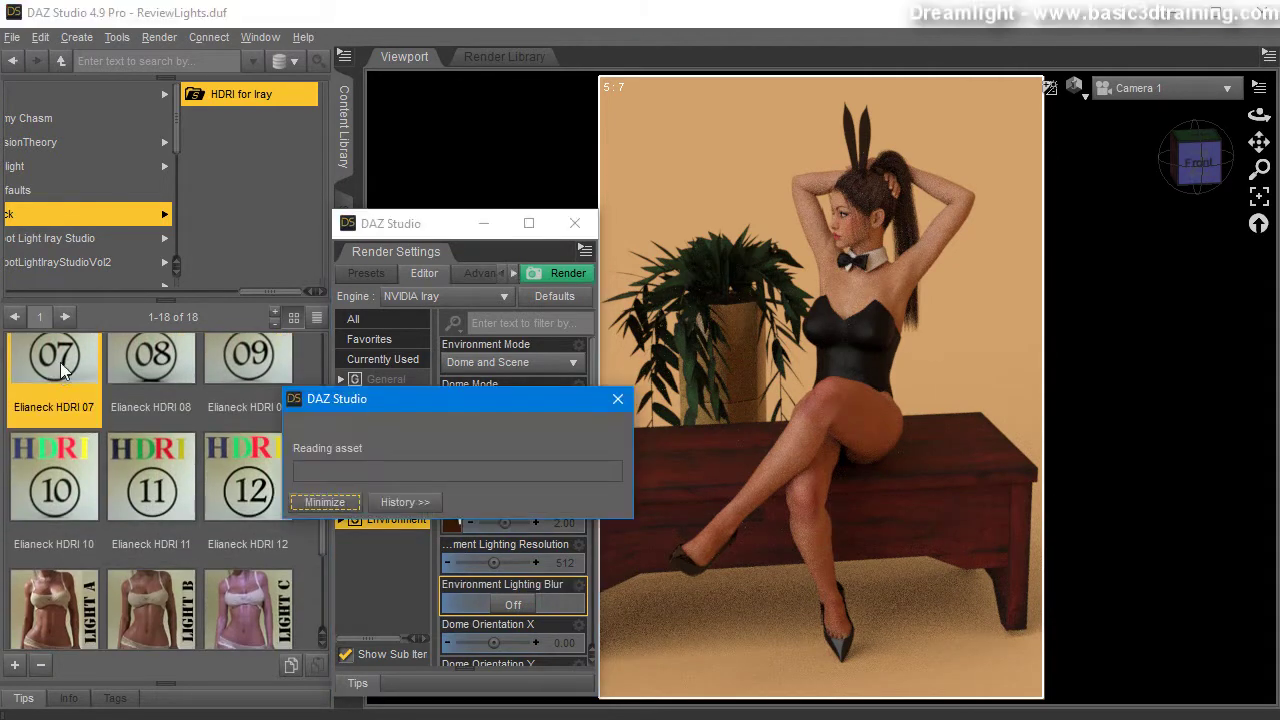
left_click(513, 444)
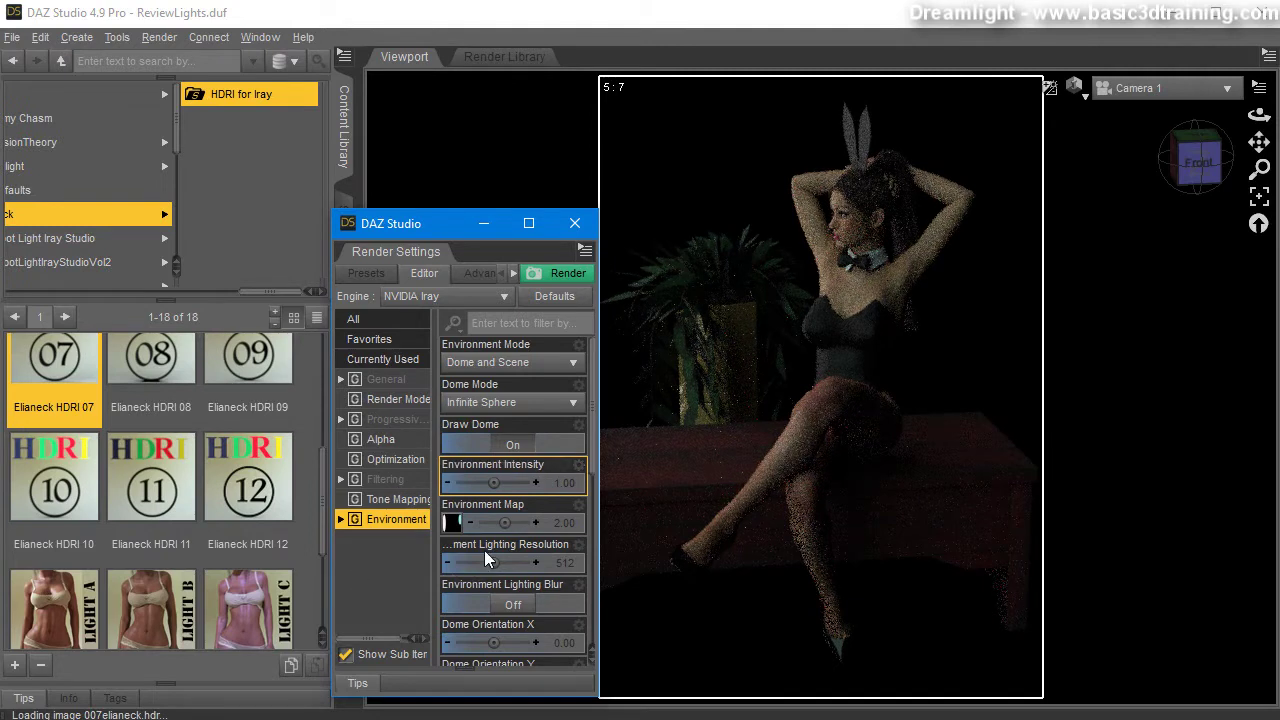
mouse_move(454, 532)
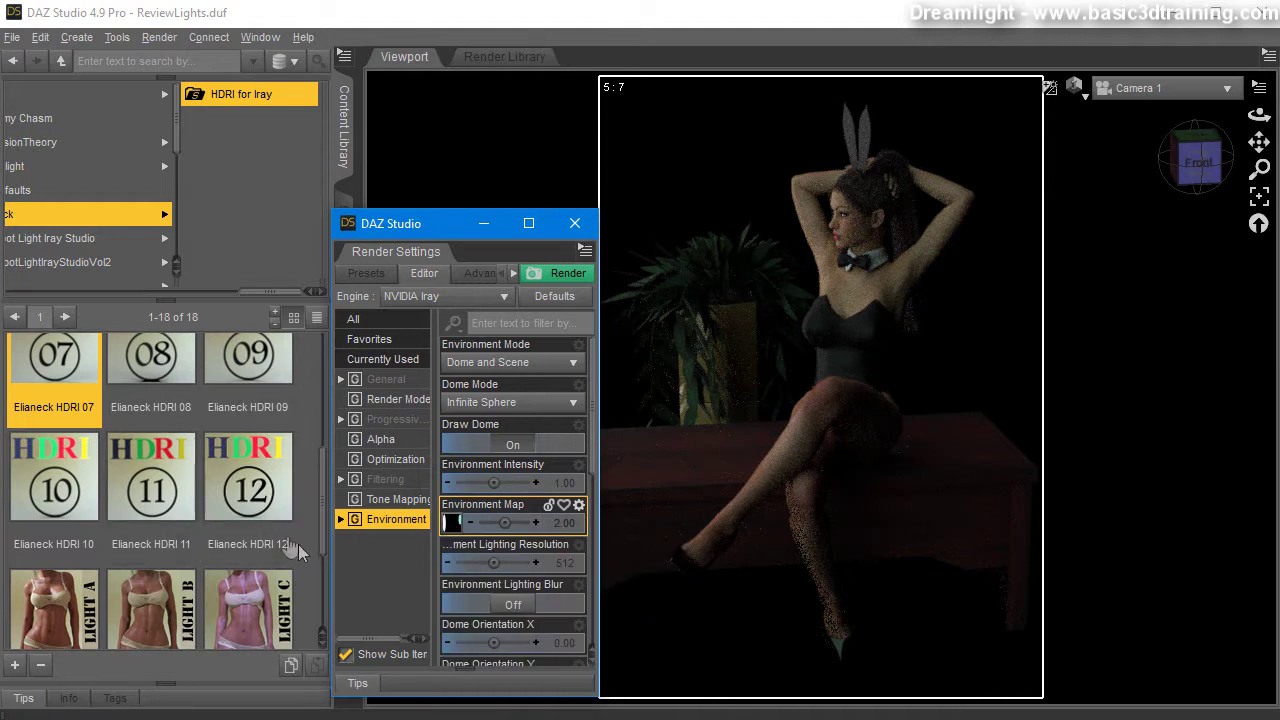
double_click(148, 378)
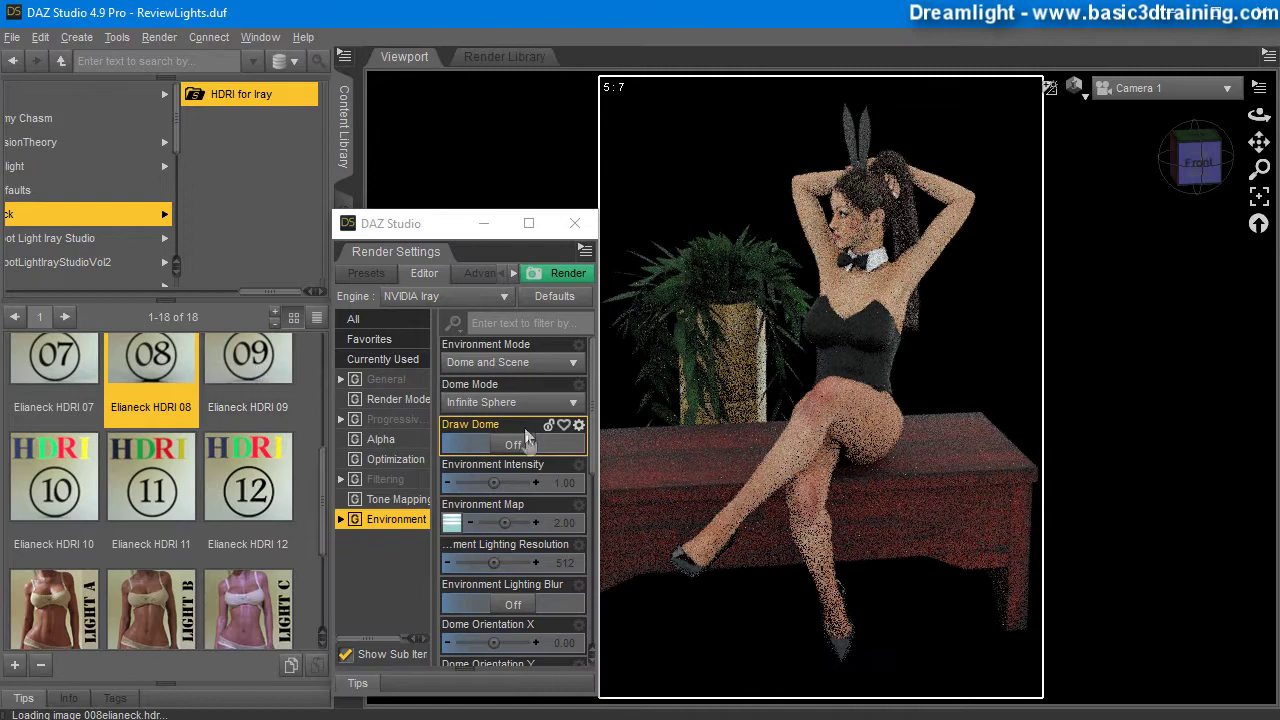
left_click(510, 446)
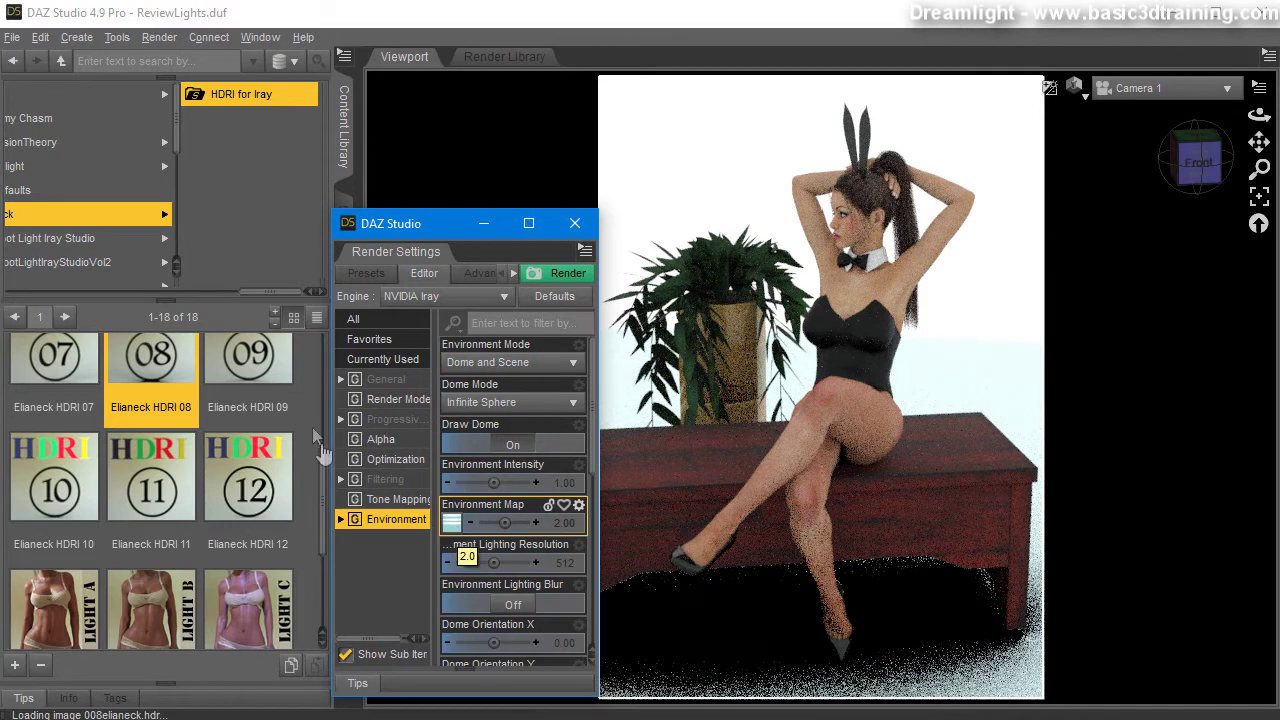
Drag Elianeck HDRI 09 onto Render Settings and turn Draw Dome on
left_click(250, 370)
left_click_drag(250, 370, 445, 545)
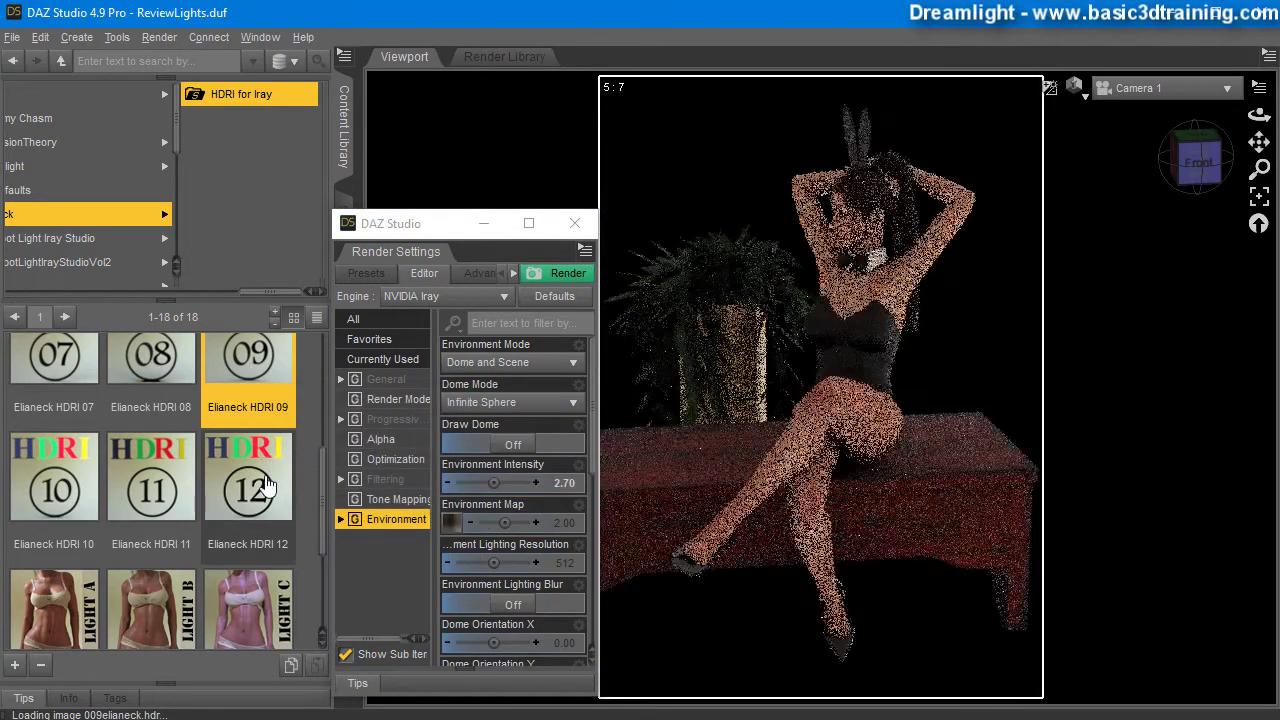
left_click(513, 444)
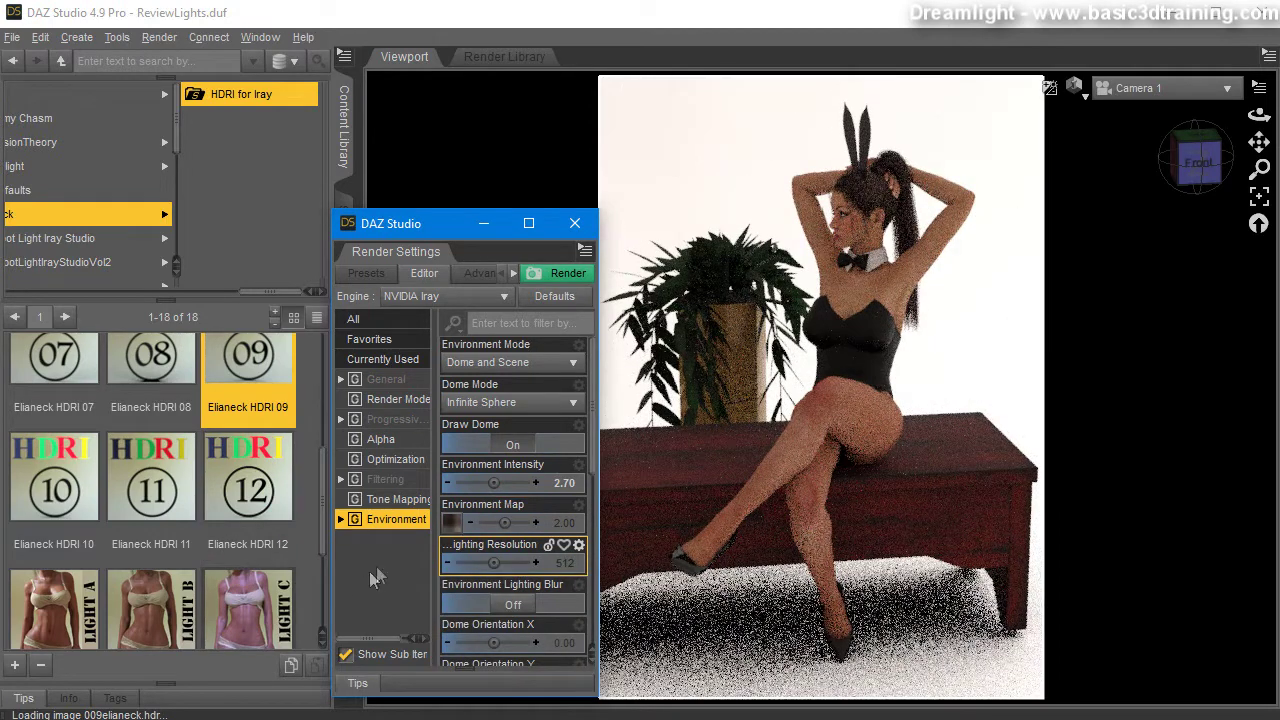
mouse_move(453, 524)
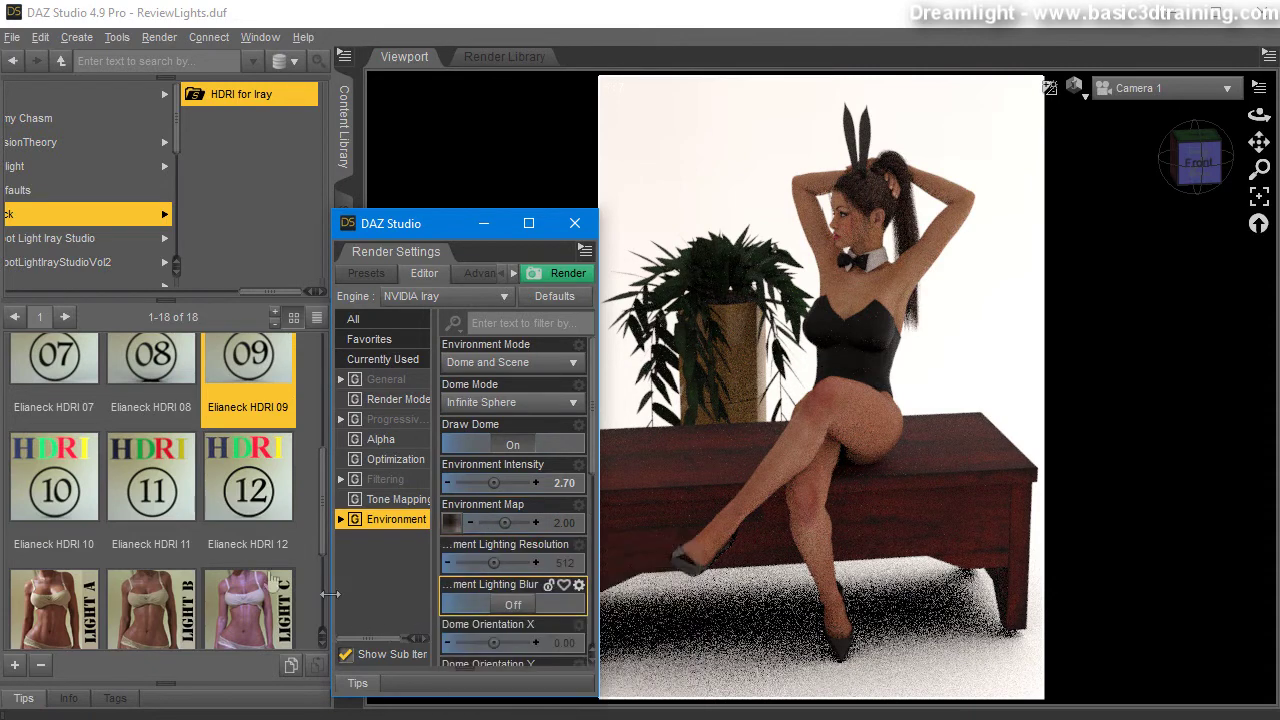
Apply Elianeck HDRI 10 and then HDRI 11, turning Draw Dome on after each
double_click(60, 490)
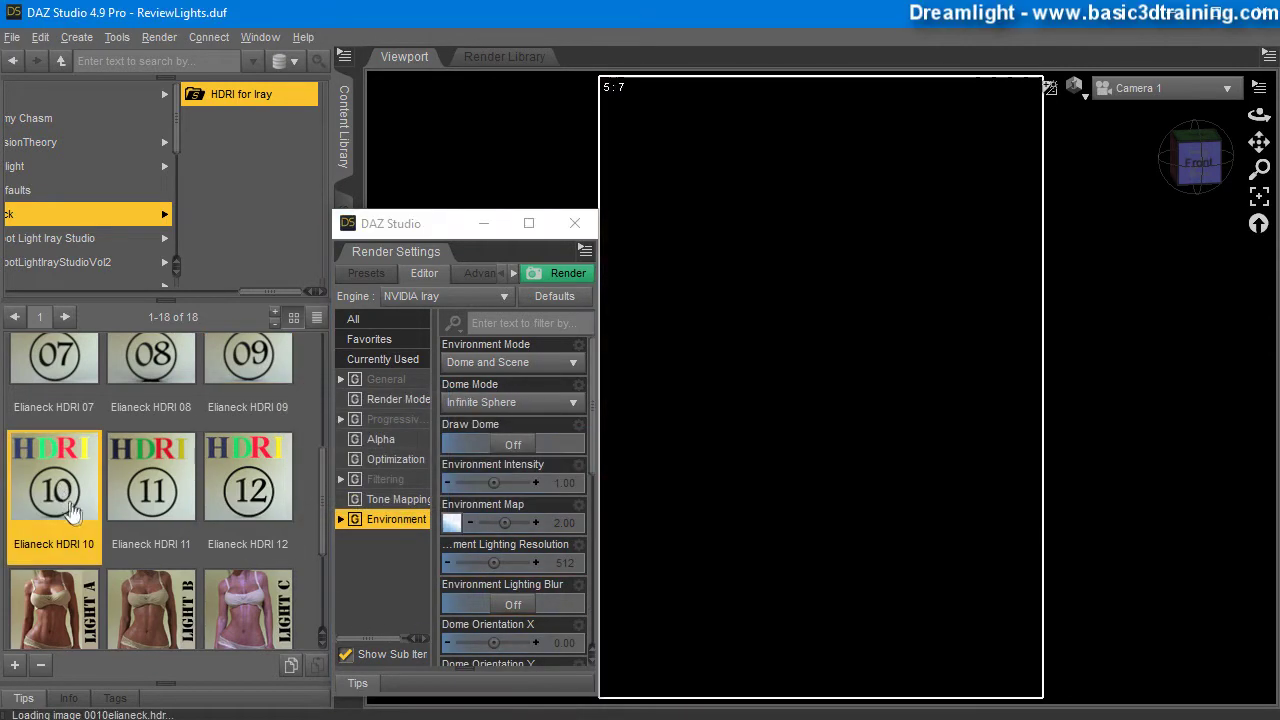
left_click(510, 445)
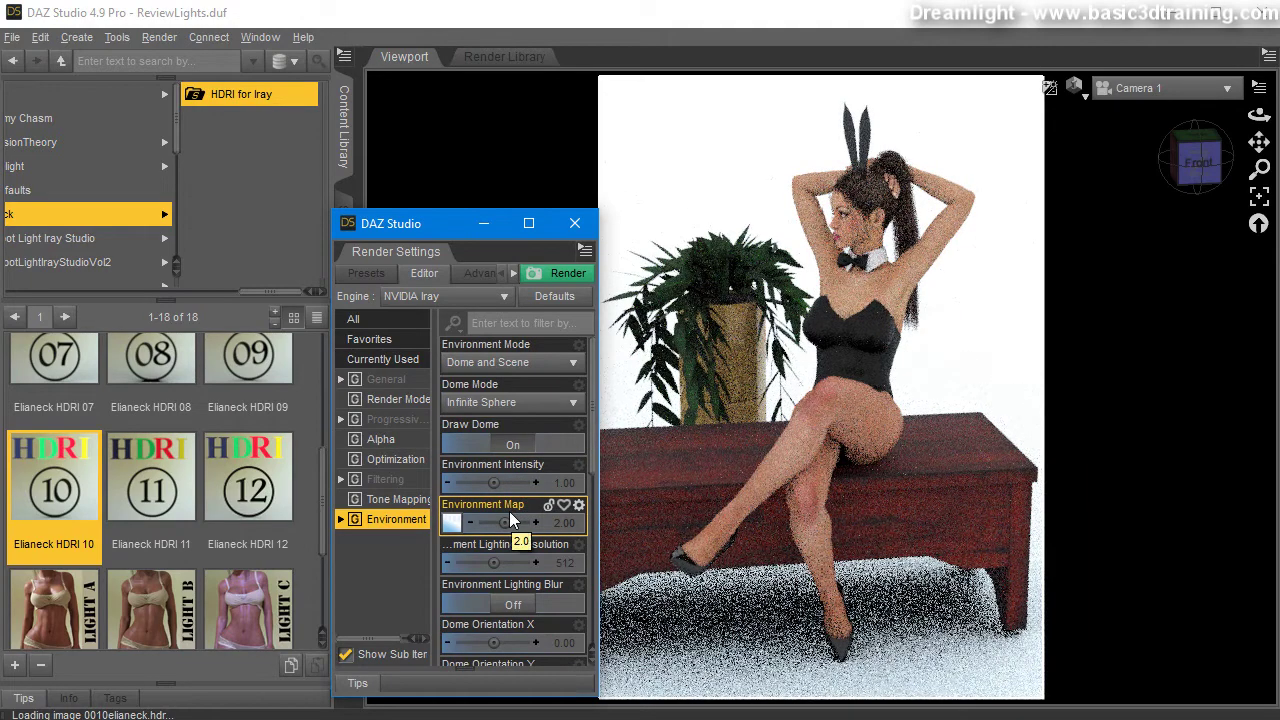
mouse_move(451, 521)
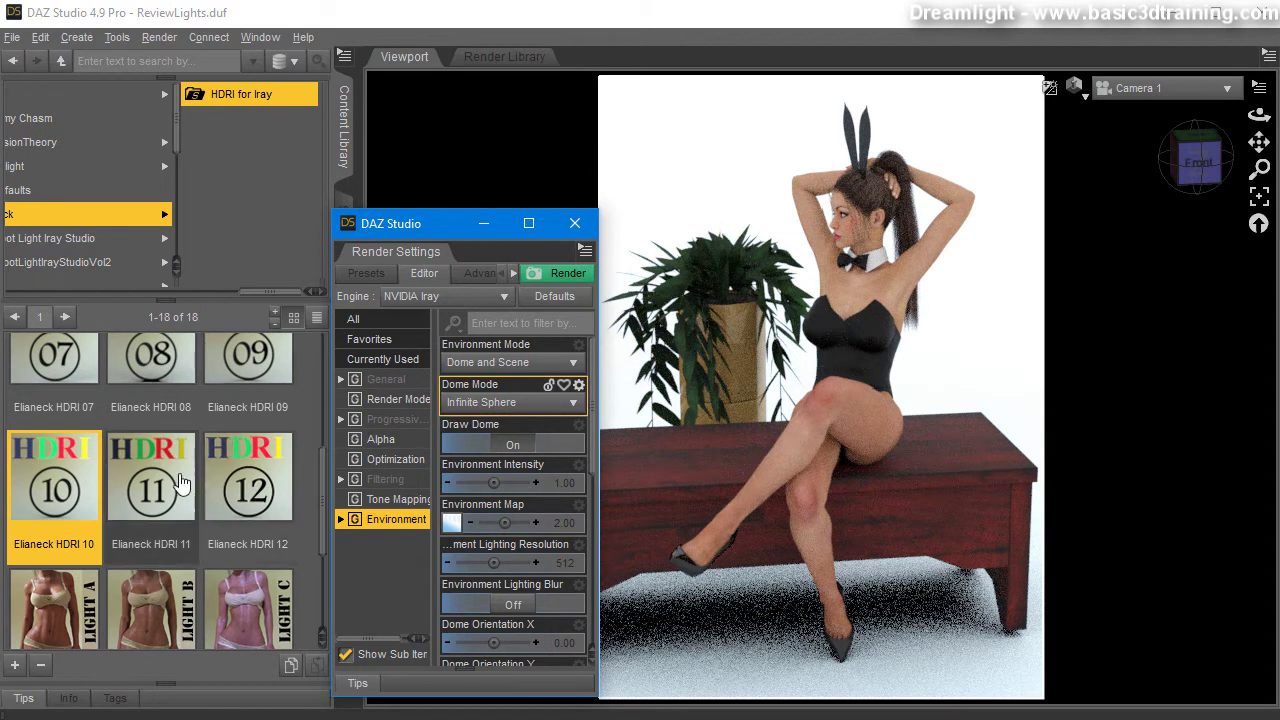
double_click(145, 495)
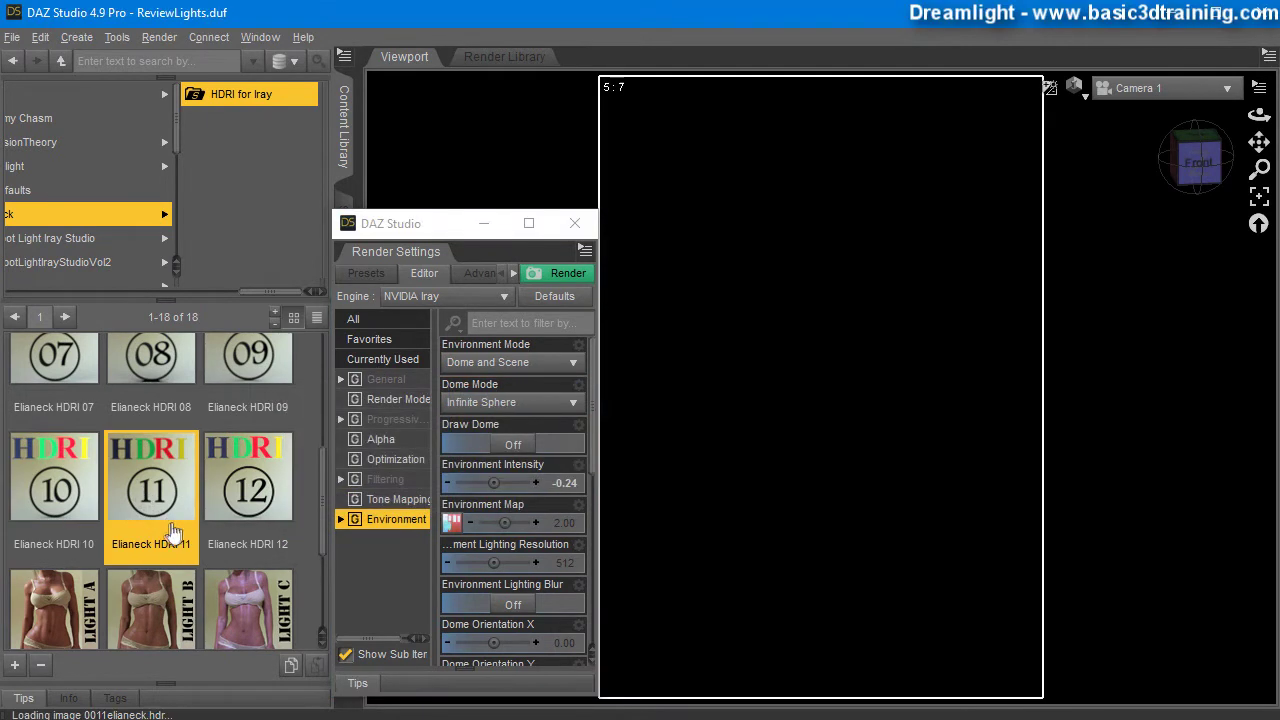
left_click(518, 445)
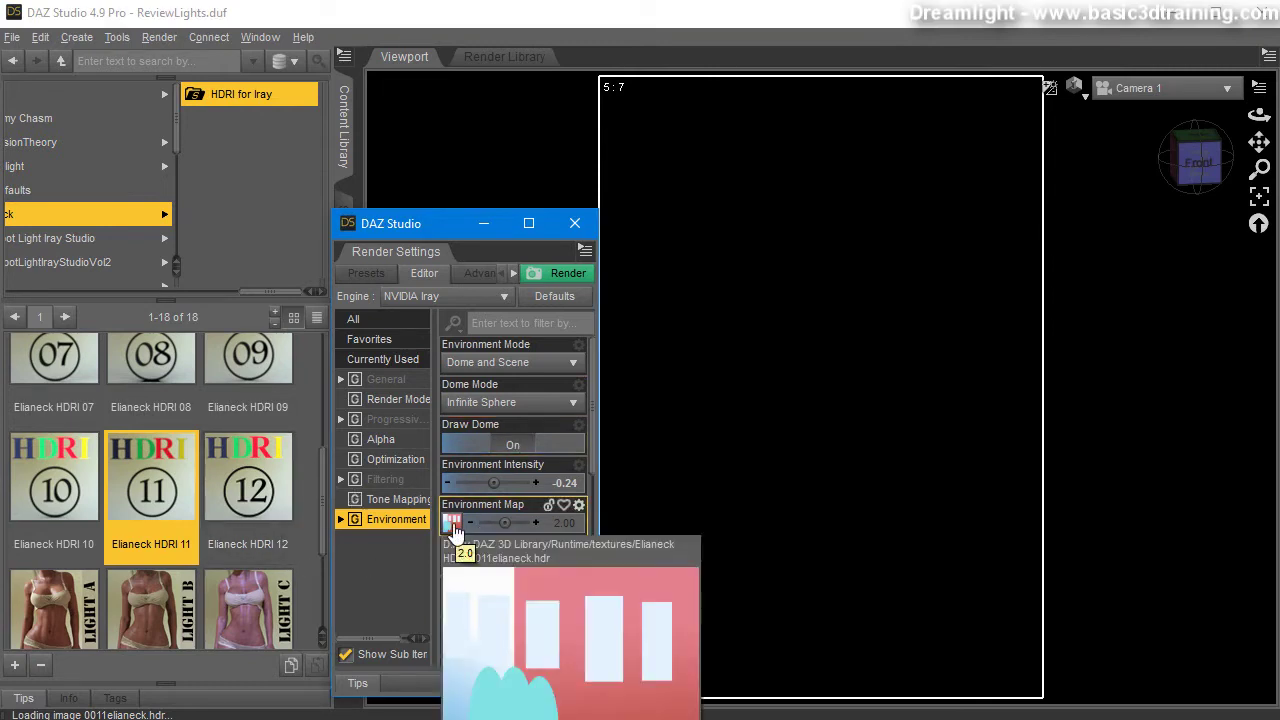
Load Elianeck HDRI 12 with Draw Dome on and move Render Settings aside
double_click(243, 487)
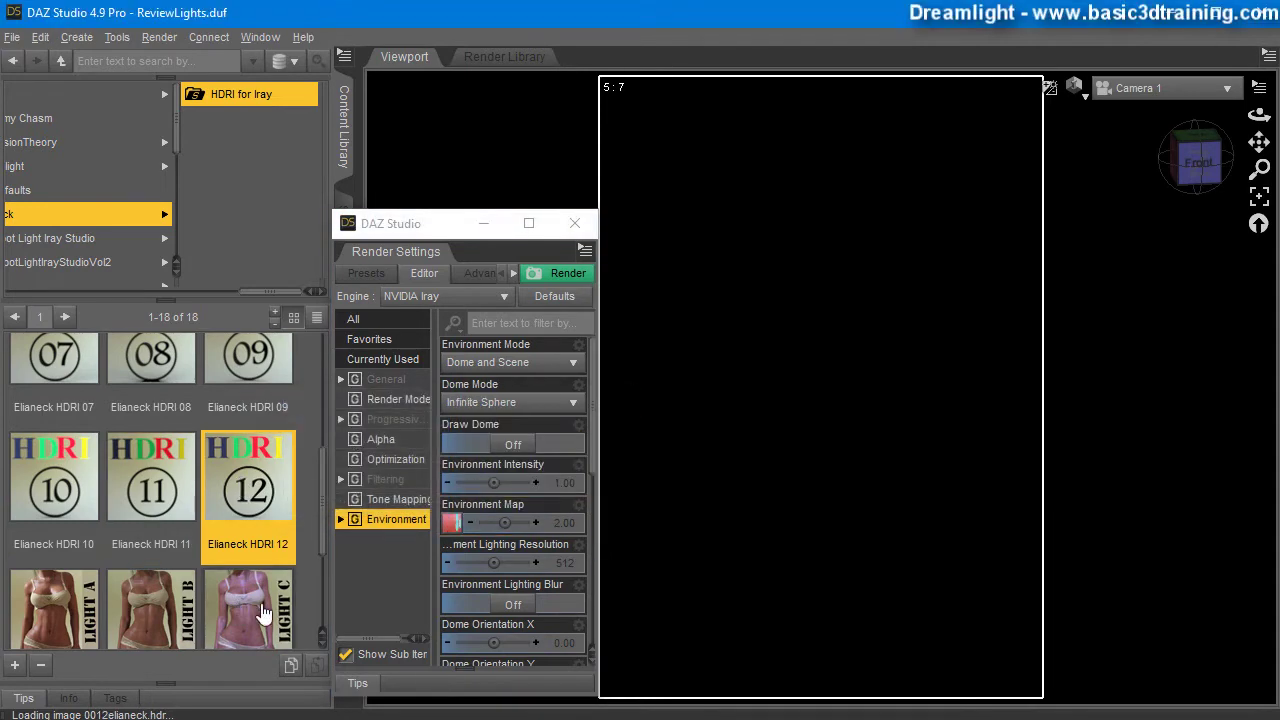
left_click(517, 446)
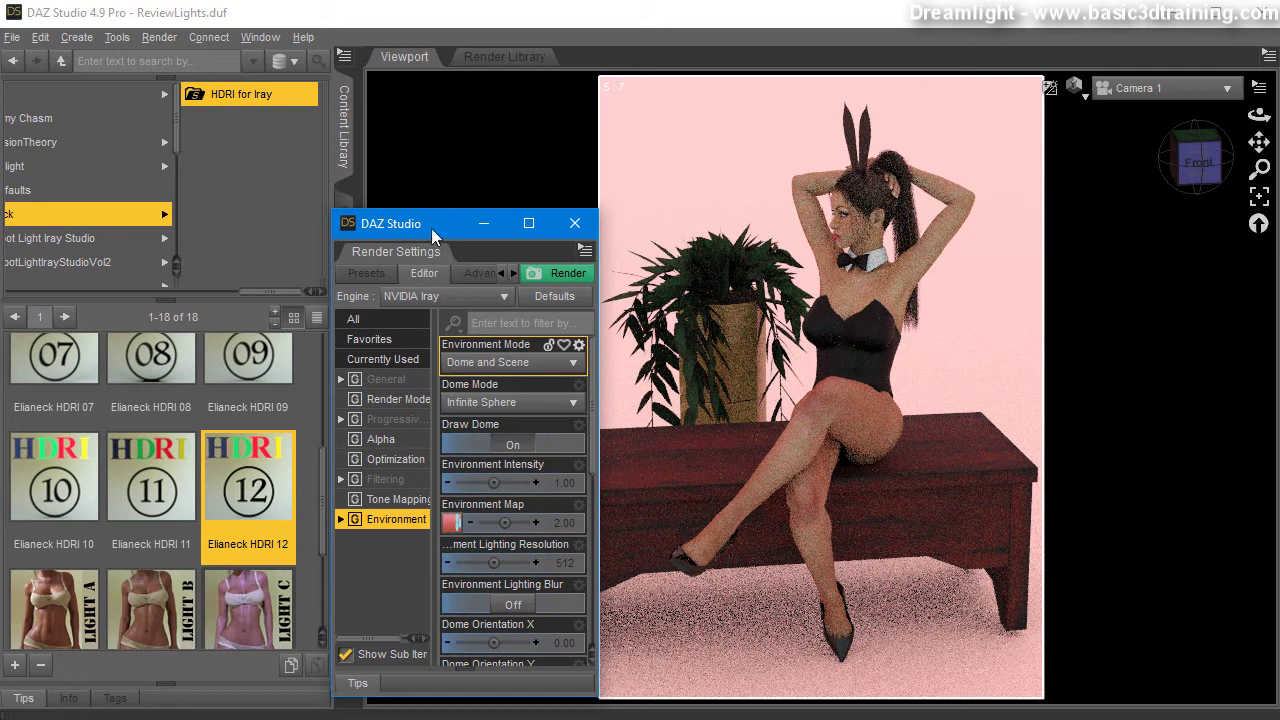
left_click_drag(432, 234, 414, 226)
mouse_move(433, 528)
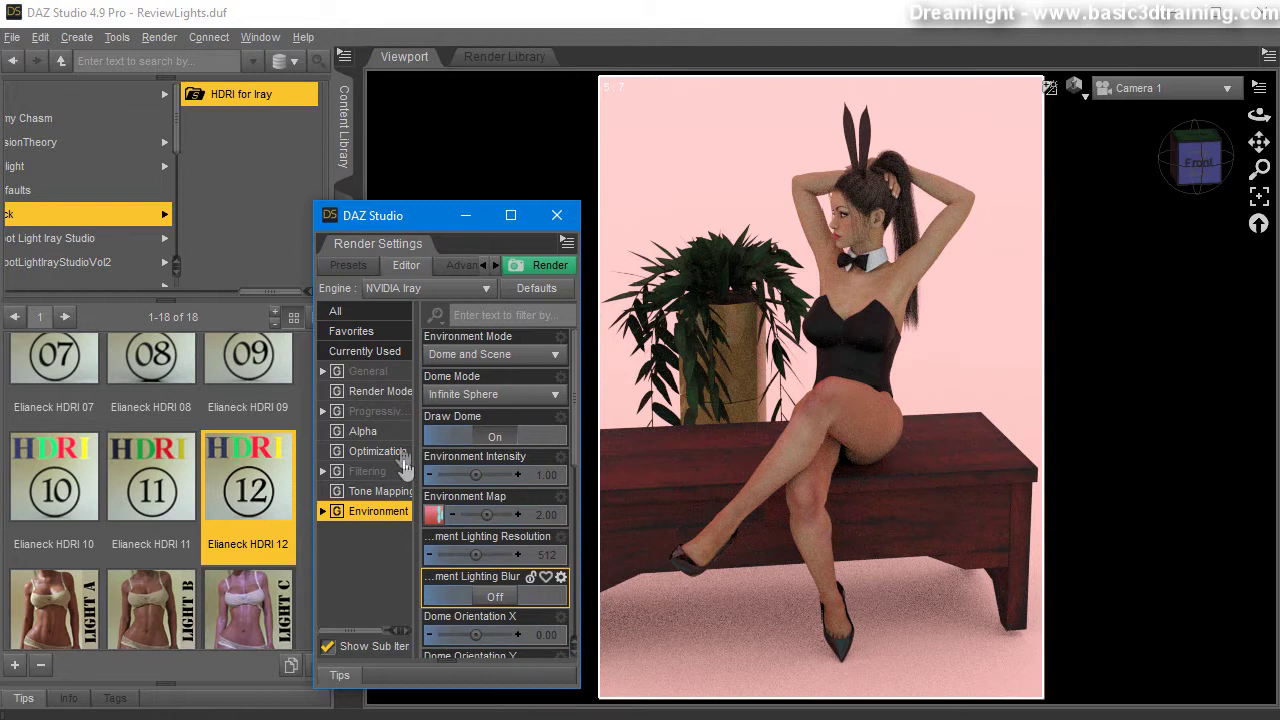
Close Render Settings and apply the Elianeck Light A light preset
left_click(555, 214)
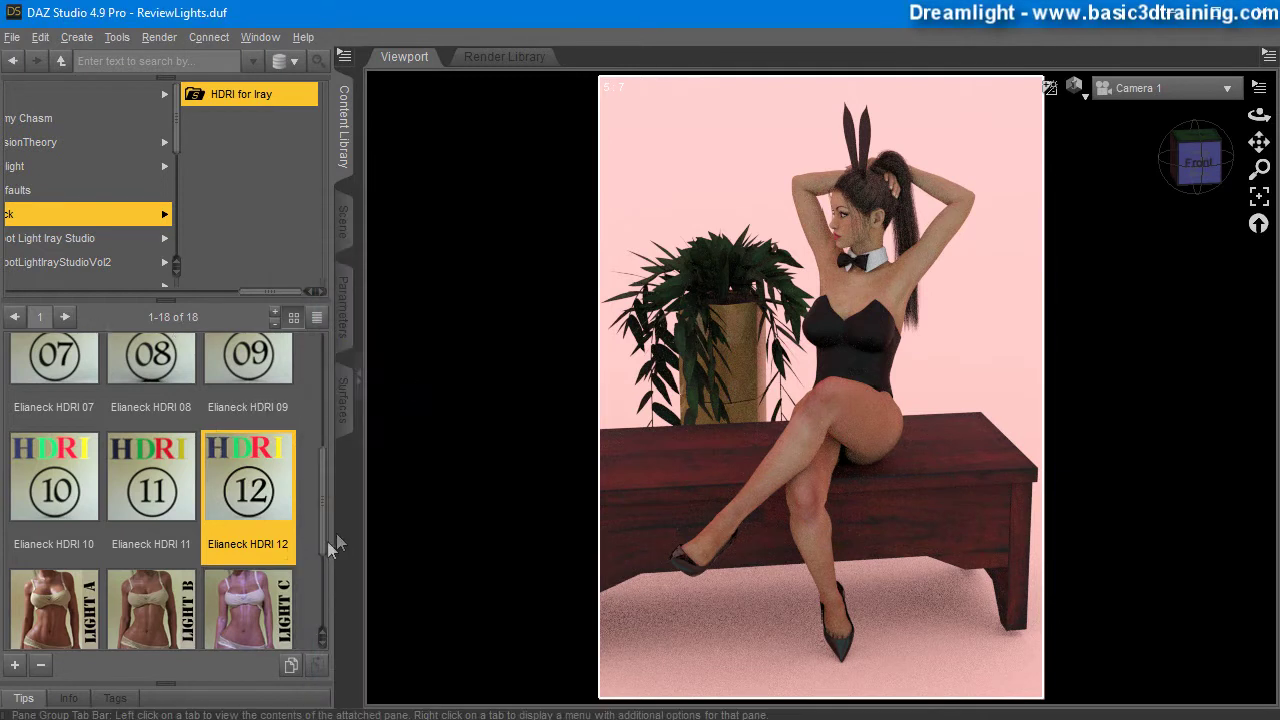
left_click_drag(325, 515, 326, 614)
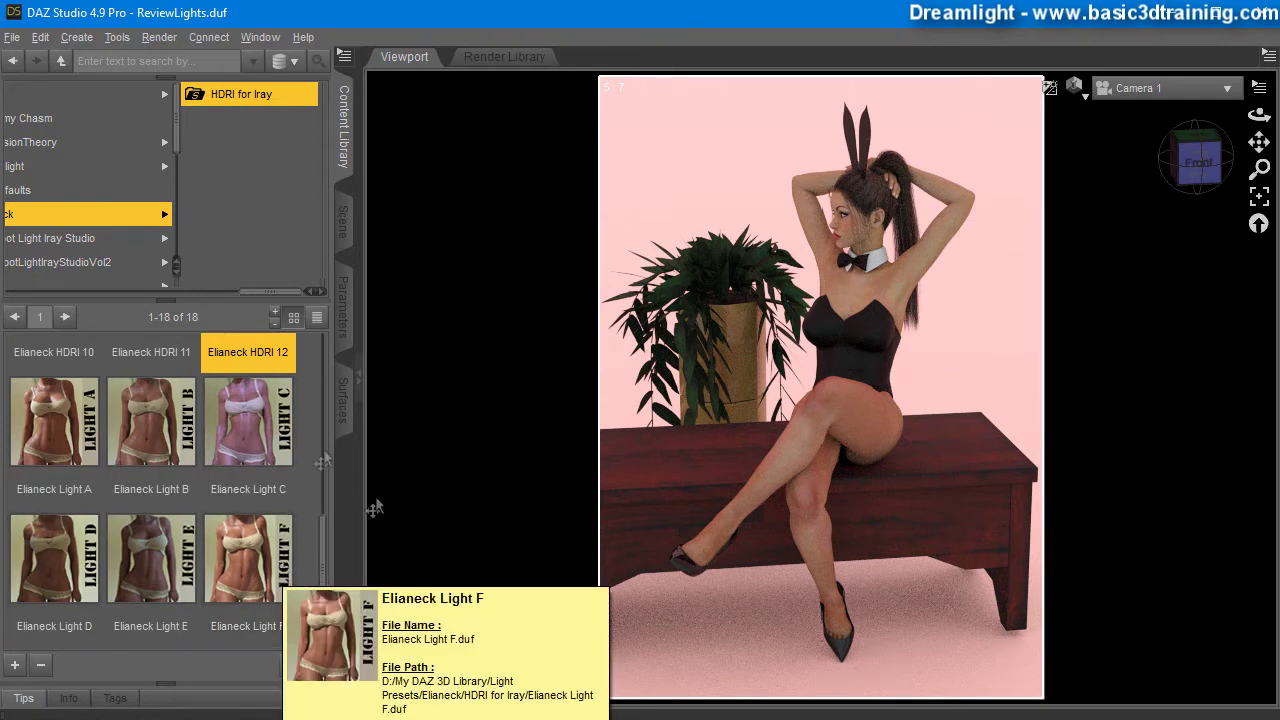
mouse_move(85, 425)
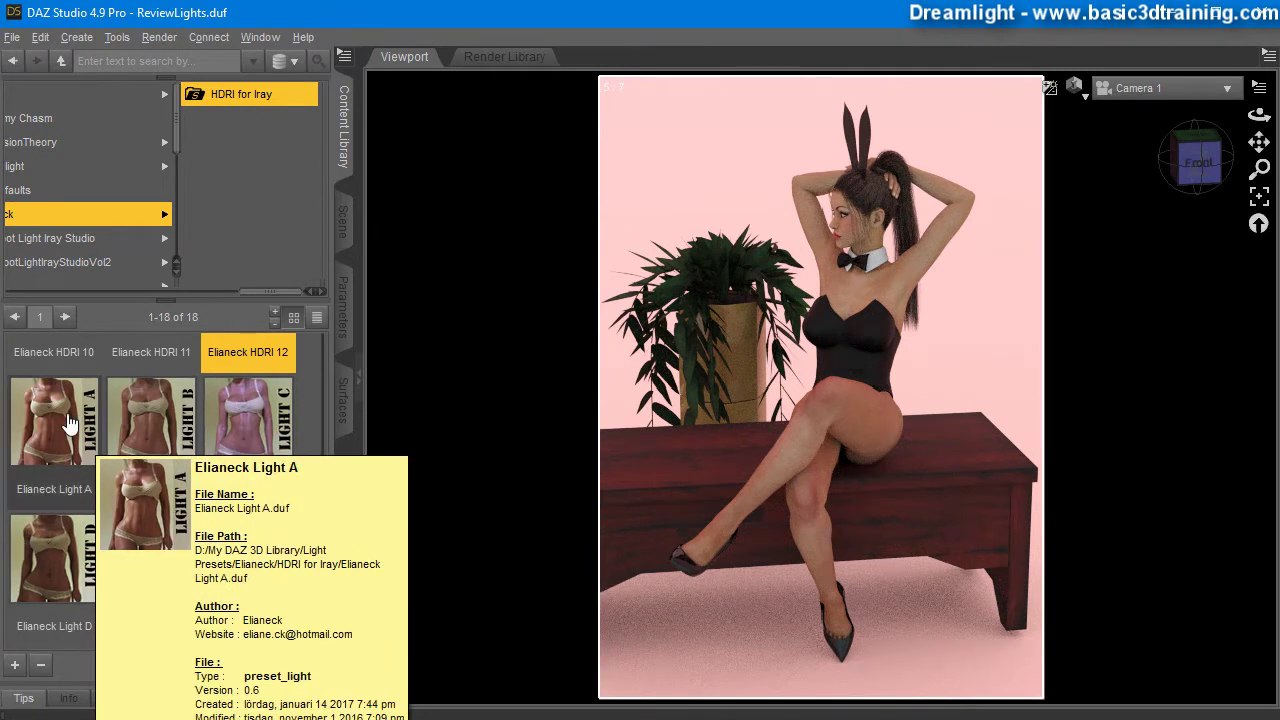
double_click(68, 425)
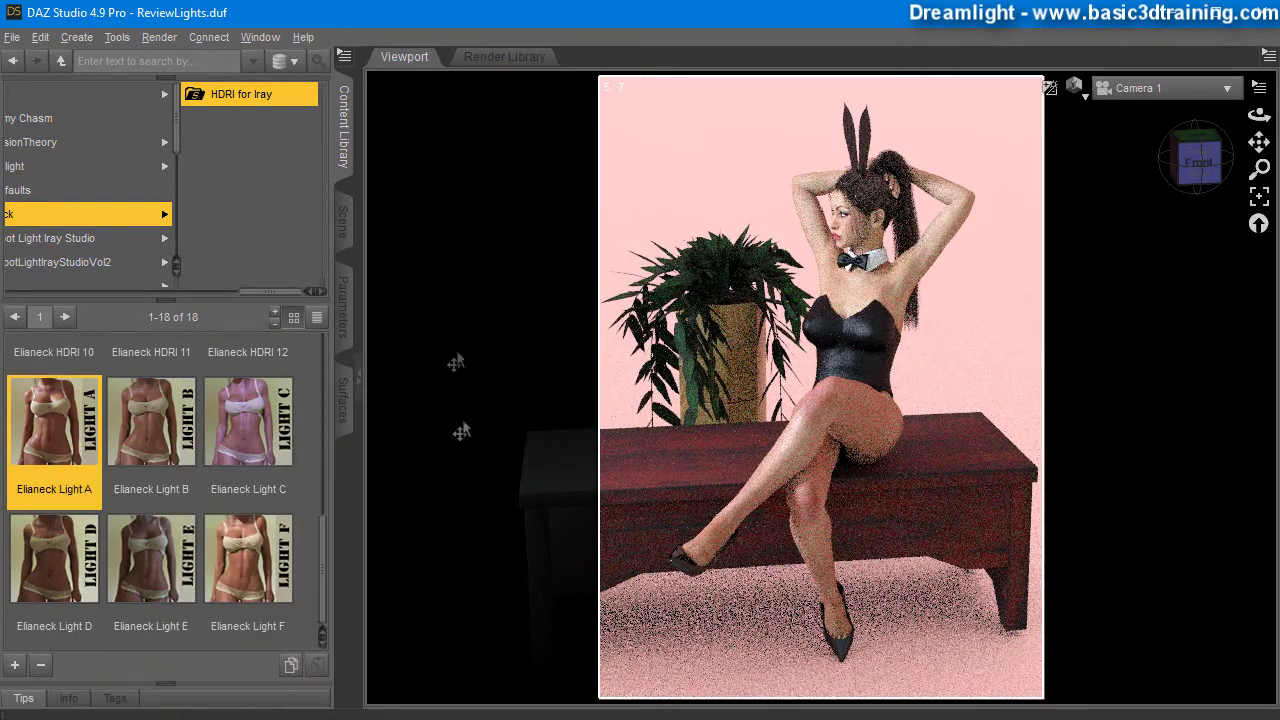
Inspect the light properties of the new light 1 and light 2 in Parameters
left_click(344, 232)
left_click(90, 236)
left_click(343, 334)
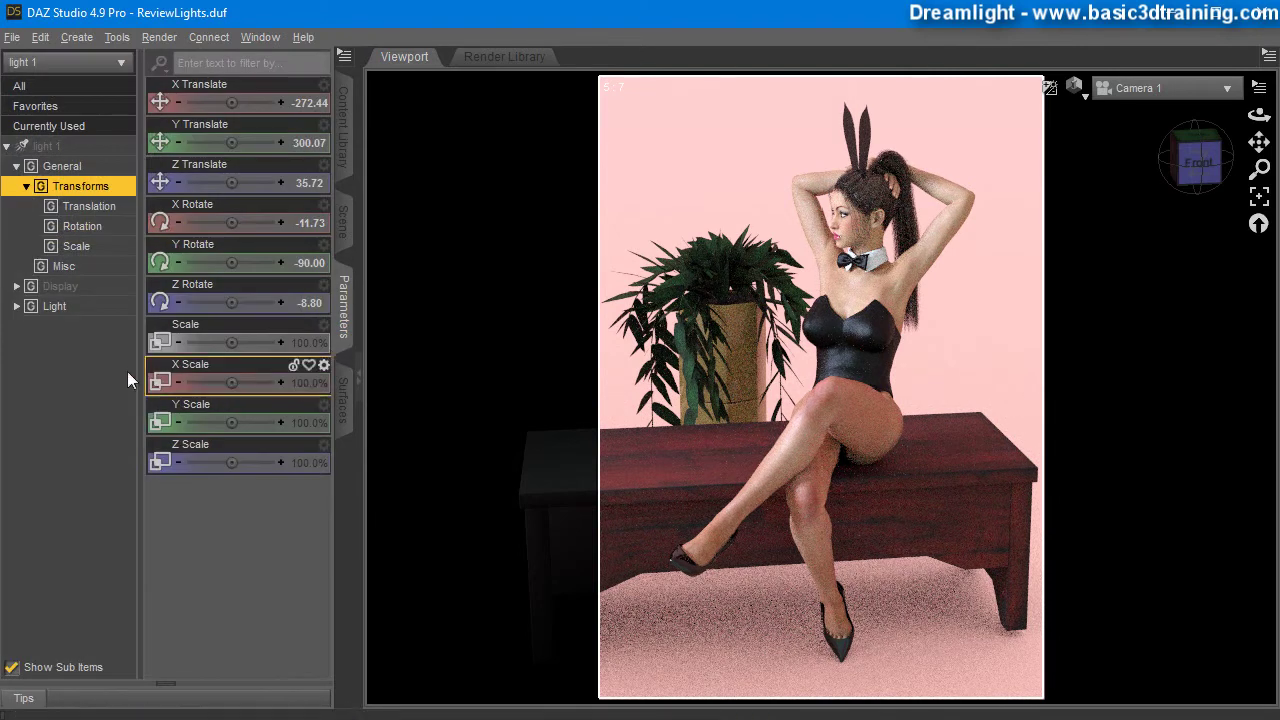
left_click(55, 307)
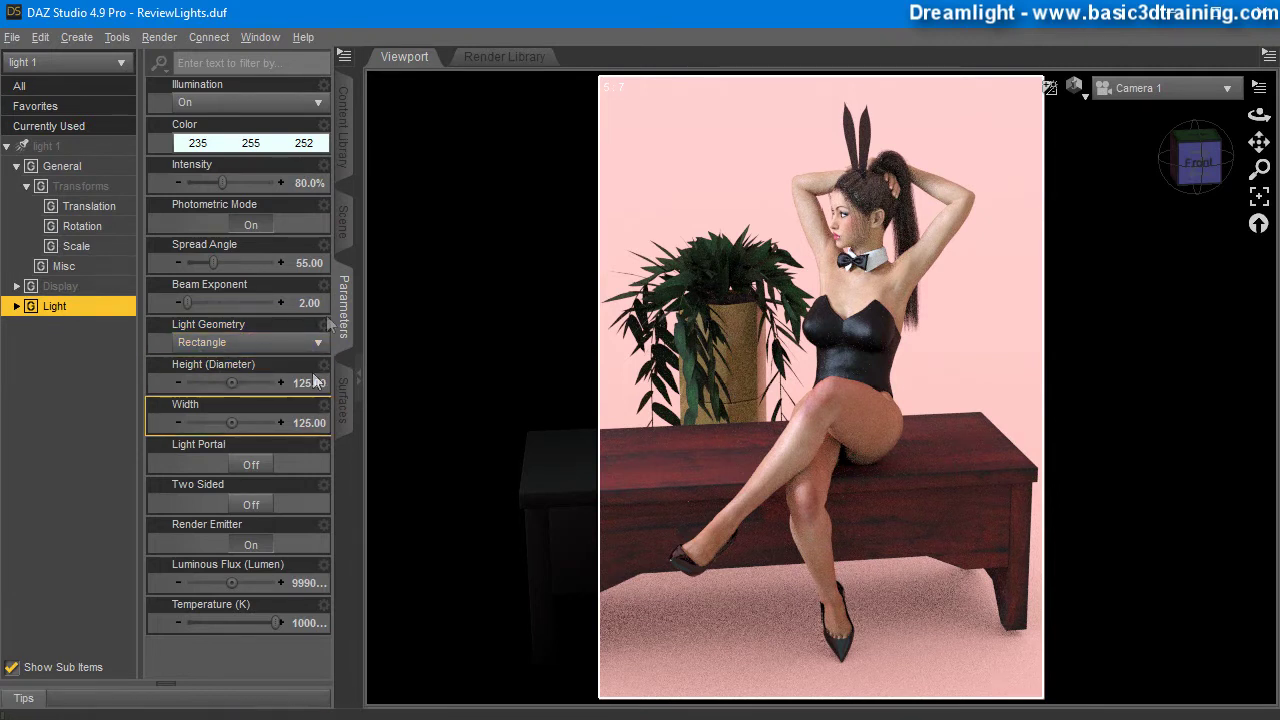
left_click(343, 216)
left_click(66, 256, "ctrl")
left_click(66, 256)
left_click(343, 325)
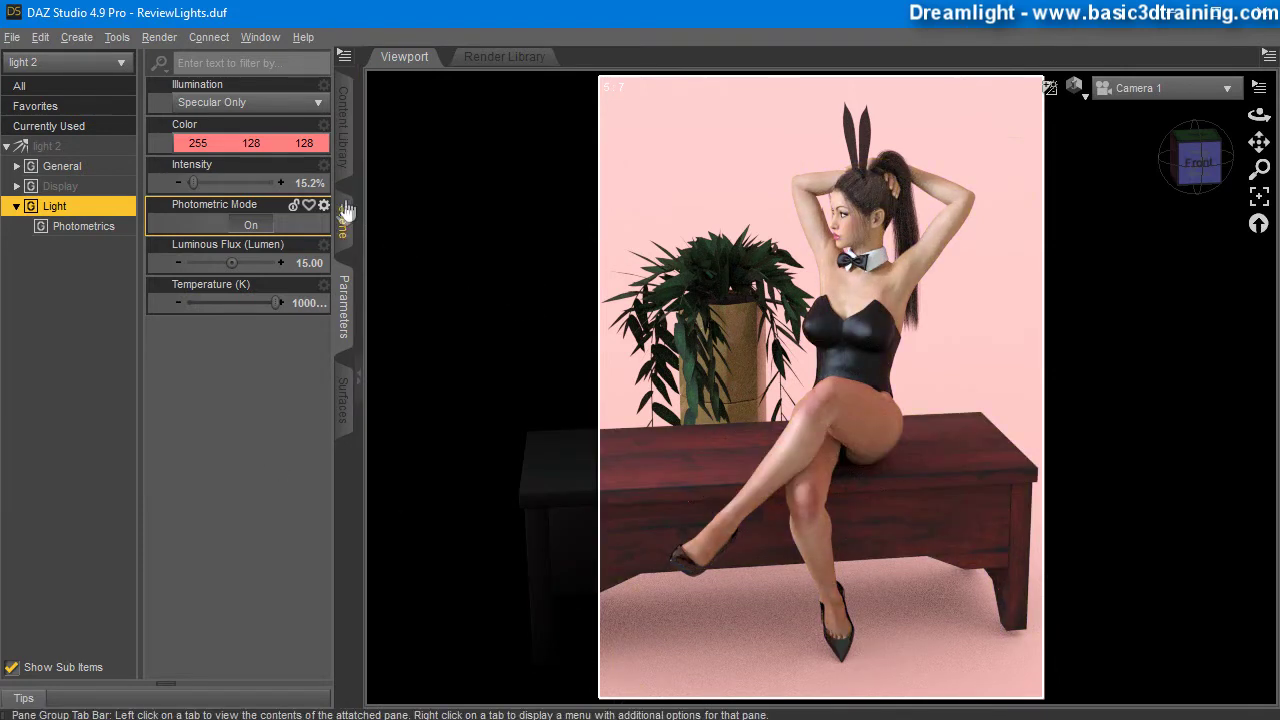
left_click(343, 220)
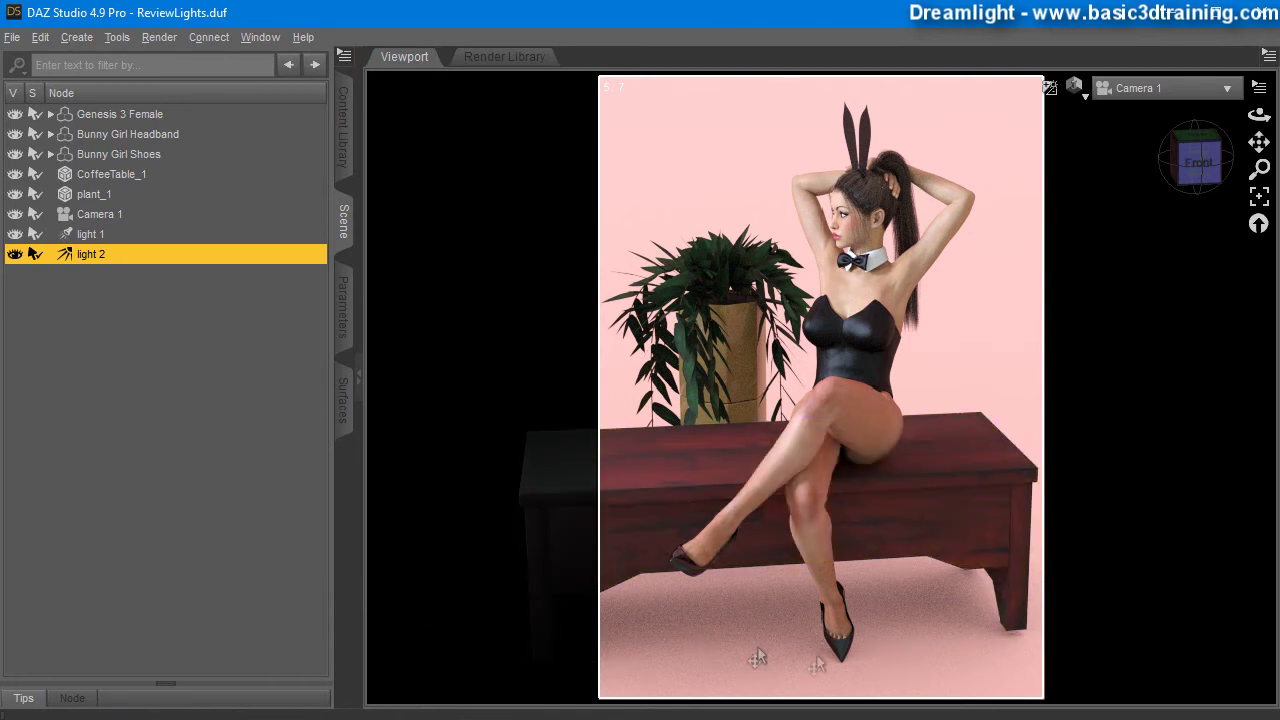
left_click(343, 125)
left_click_drag(253, 300, 132, 300)
scroll(172, 196, "down", 2)
left_click(172, 210)
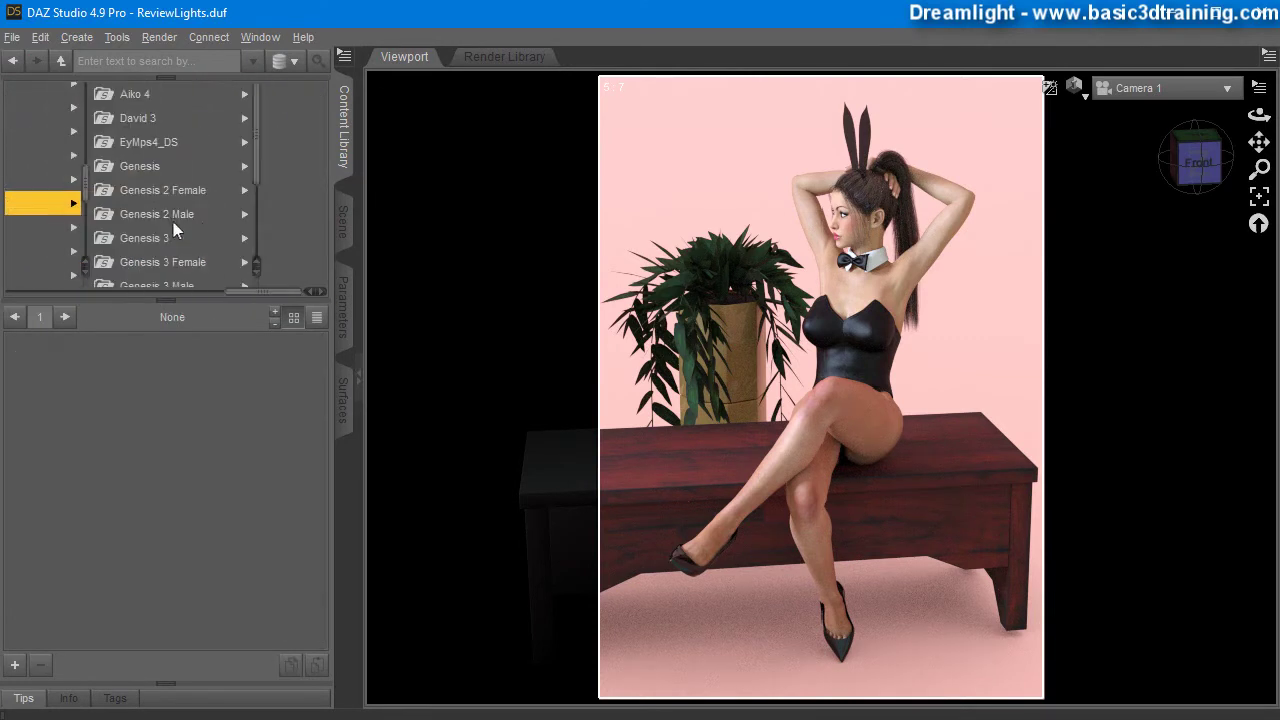
scroll(163, 264, "down", 3)
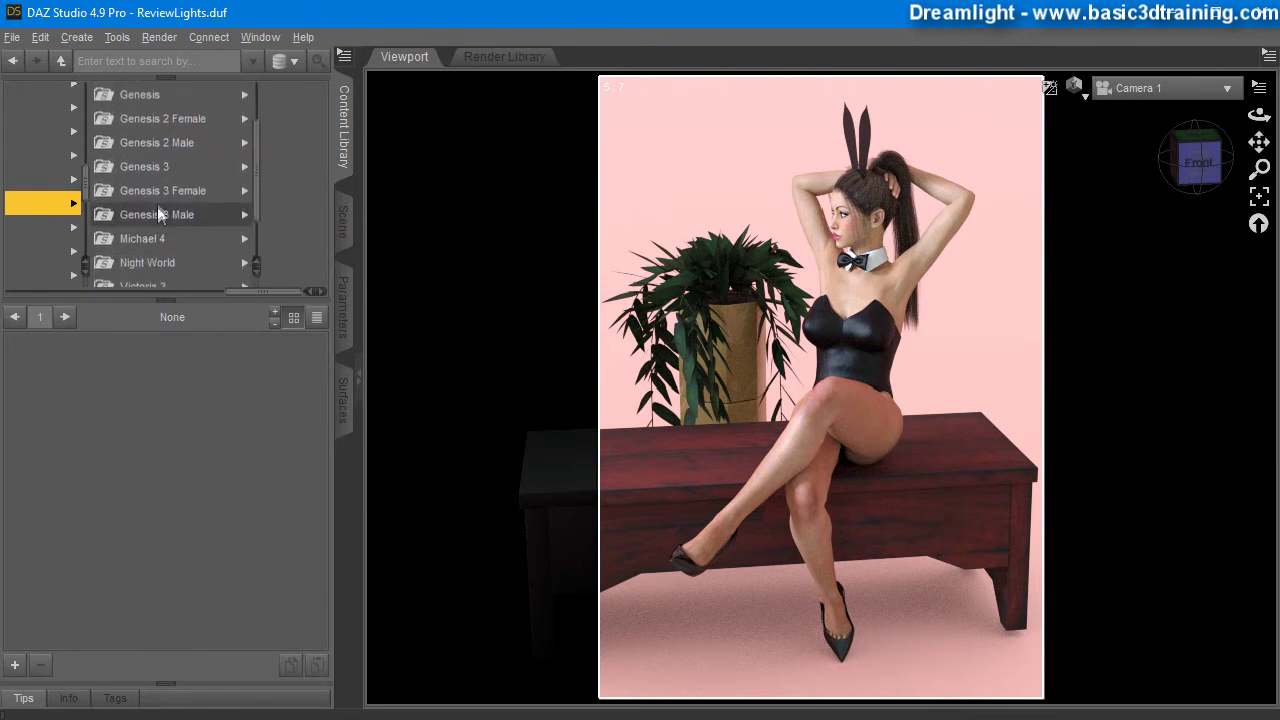
left_click(156, 191)
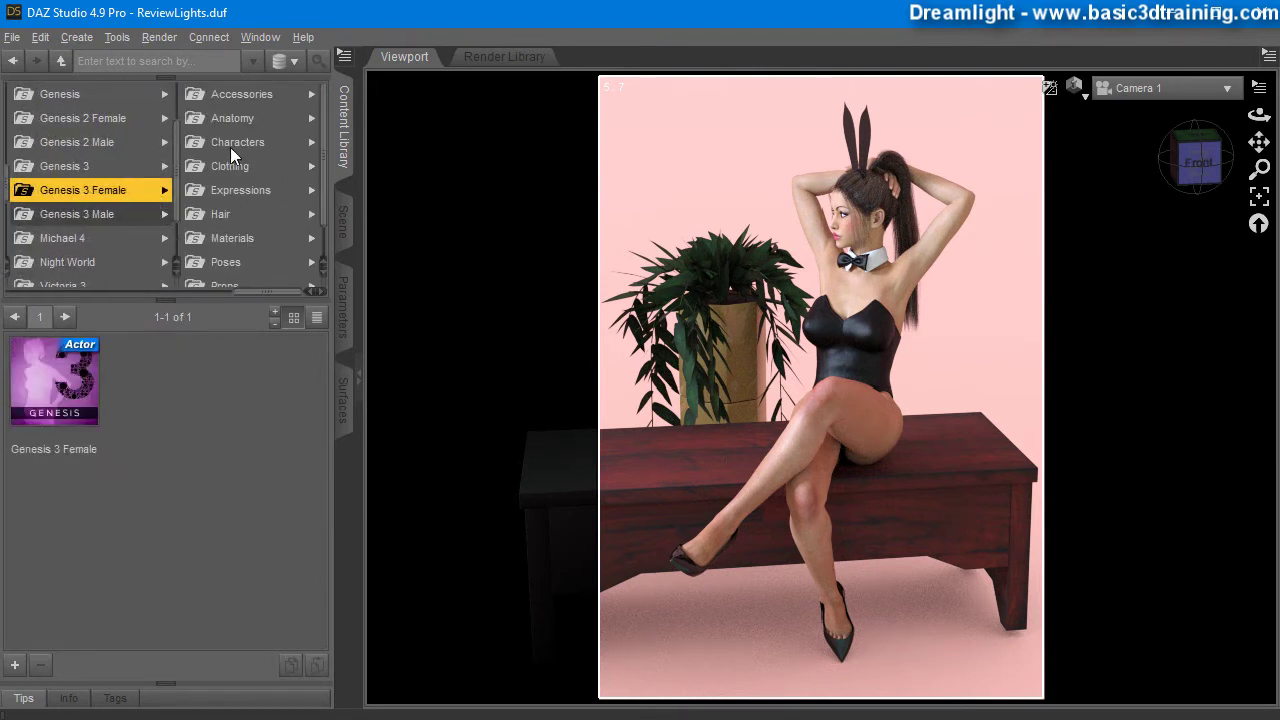
left_click(234, 144)
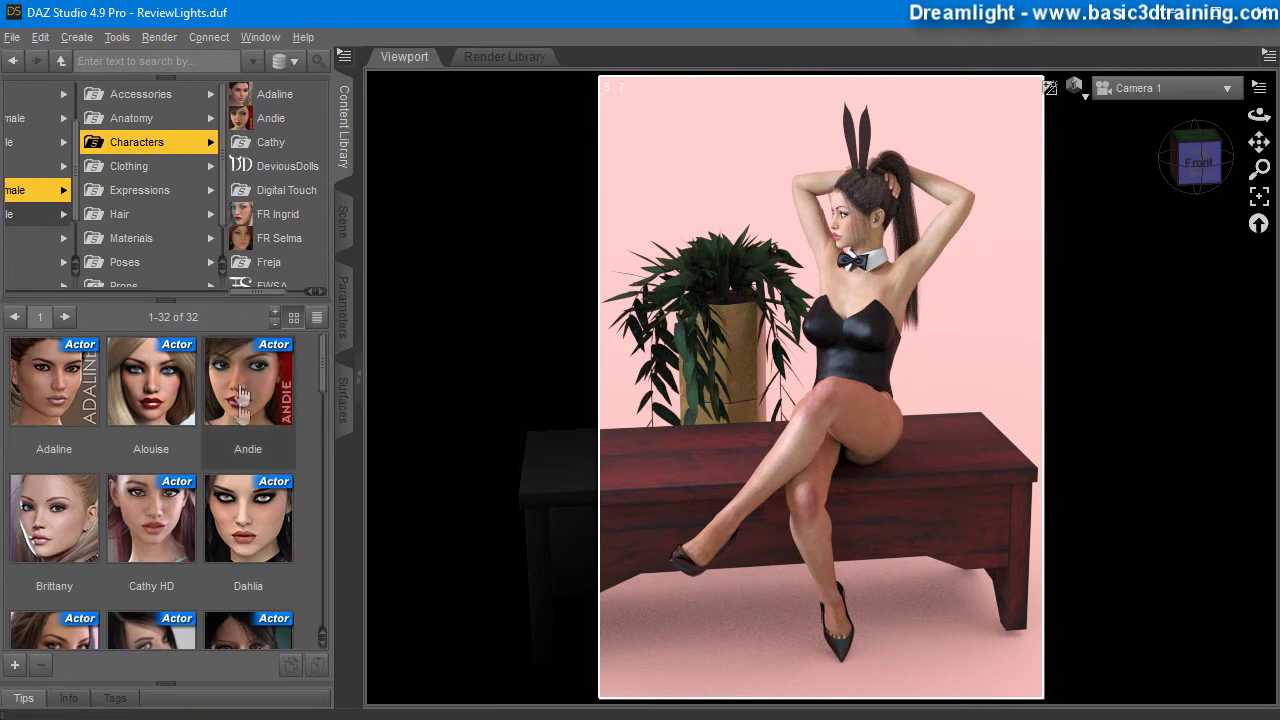
scroll(225, 430, "down", 3)
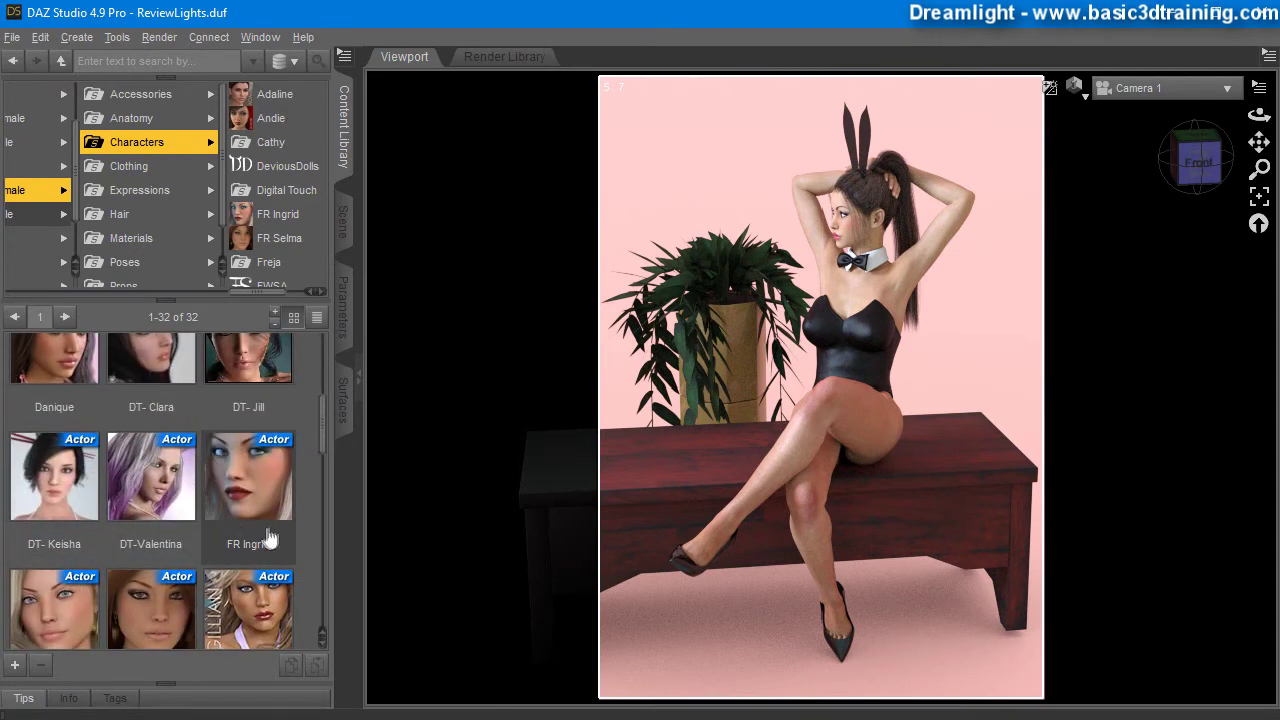
left_click(65, 498)
scroll(275, 191, "down", 2)
left_click_drag(251, 291, 299, 306)
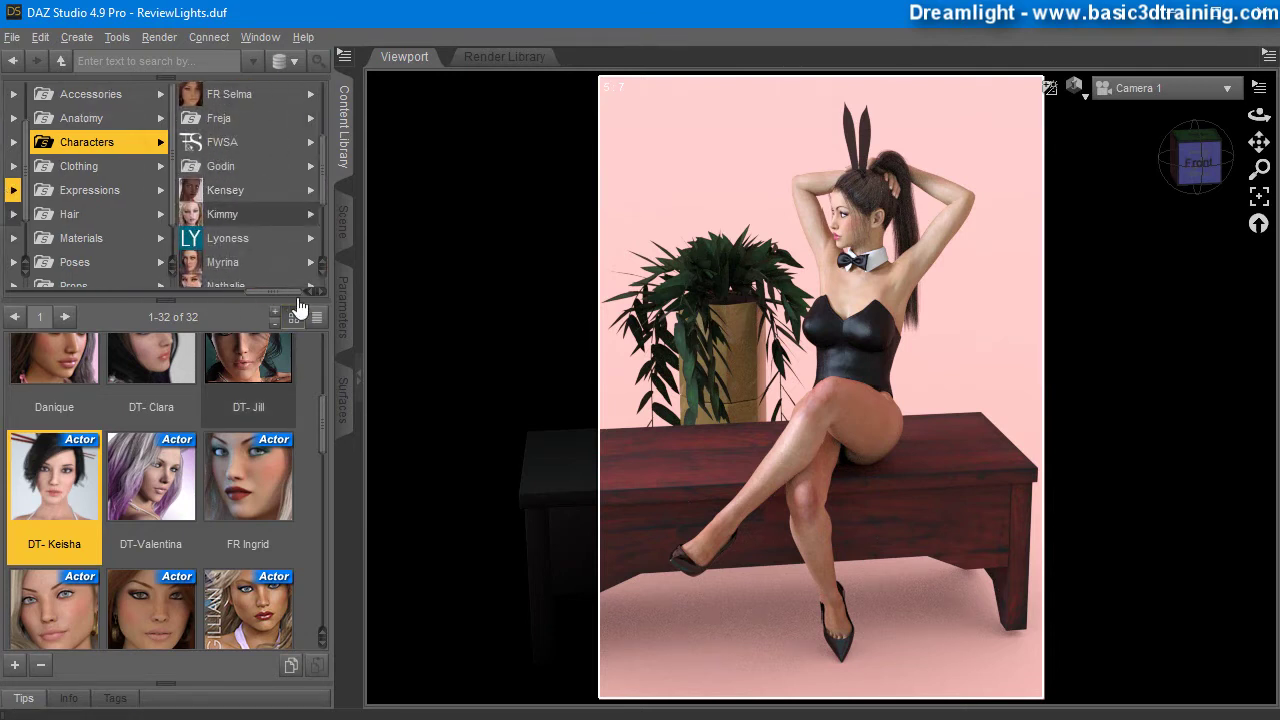
scroll(230, 230, "down", 1)
left_click(212, 216)
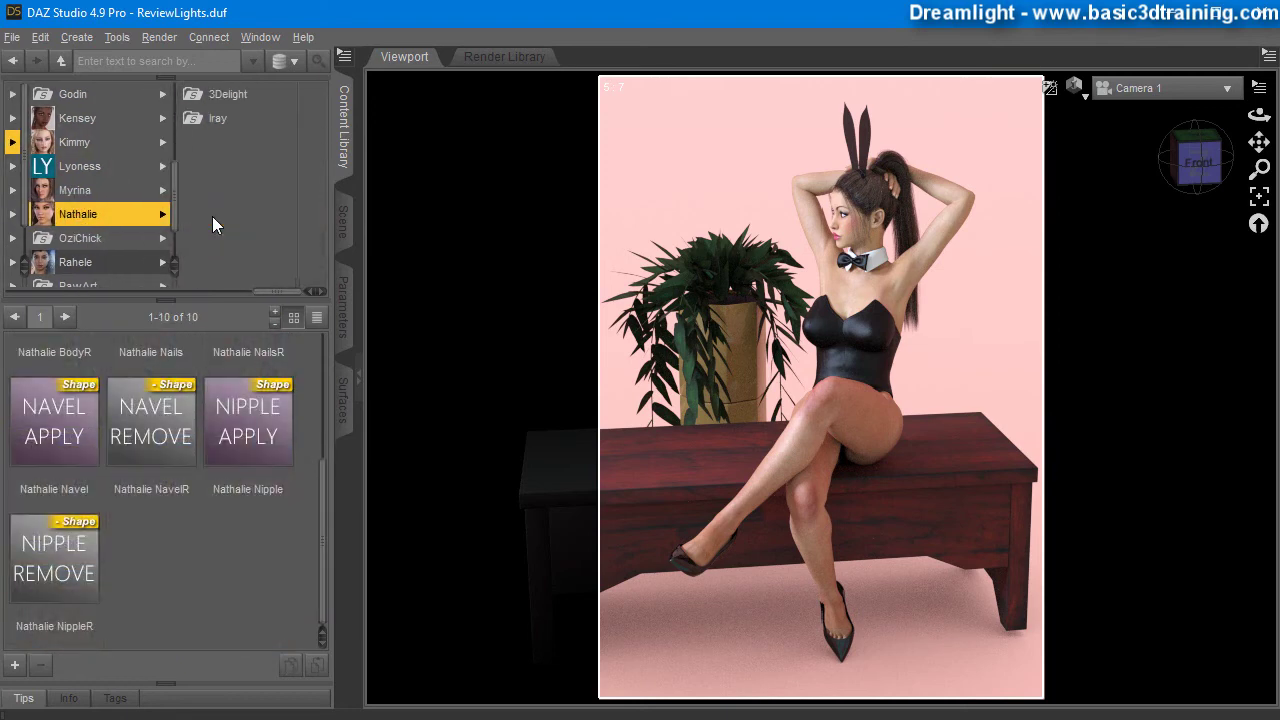
left_click(219, 118)
scroll(160, 510, "down", 5)
scroll(175, 520, "down", 2)
left_click_drag(324, 508, 316, 338)
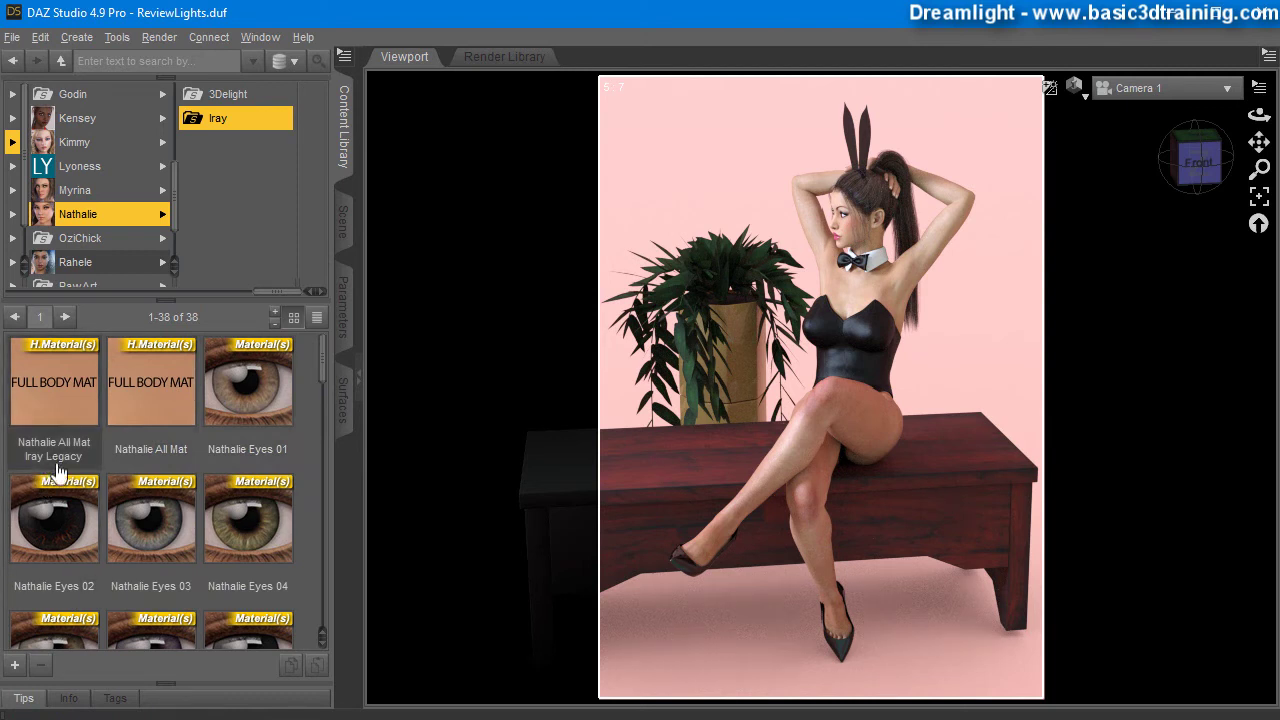
double_click(50, 392)
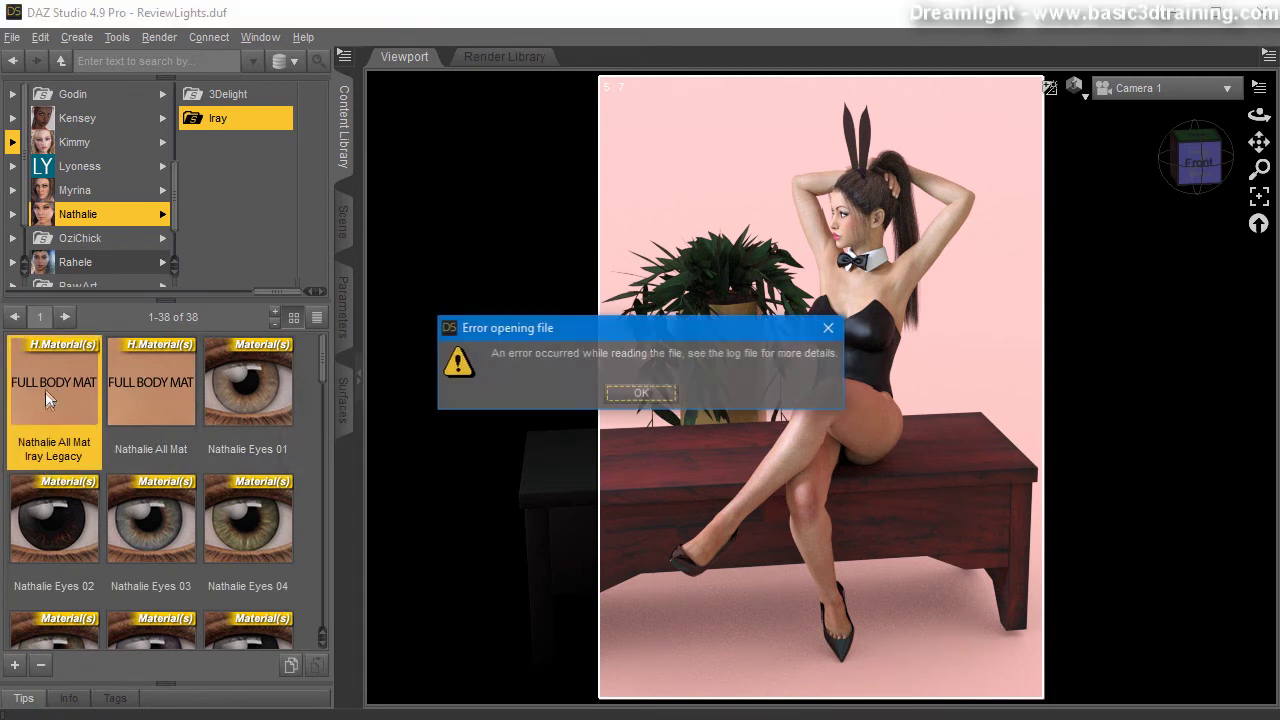
left_click(652, 394)
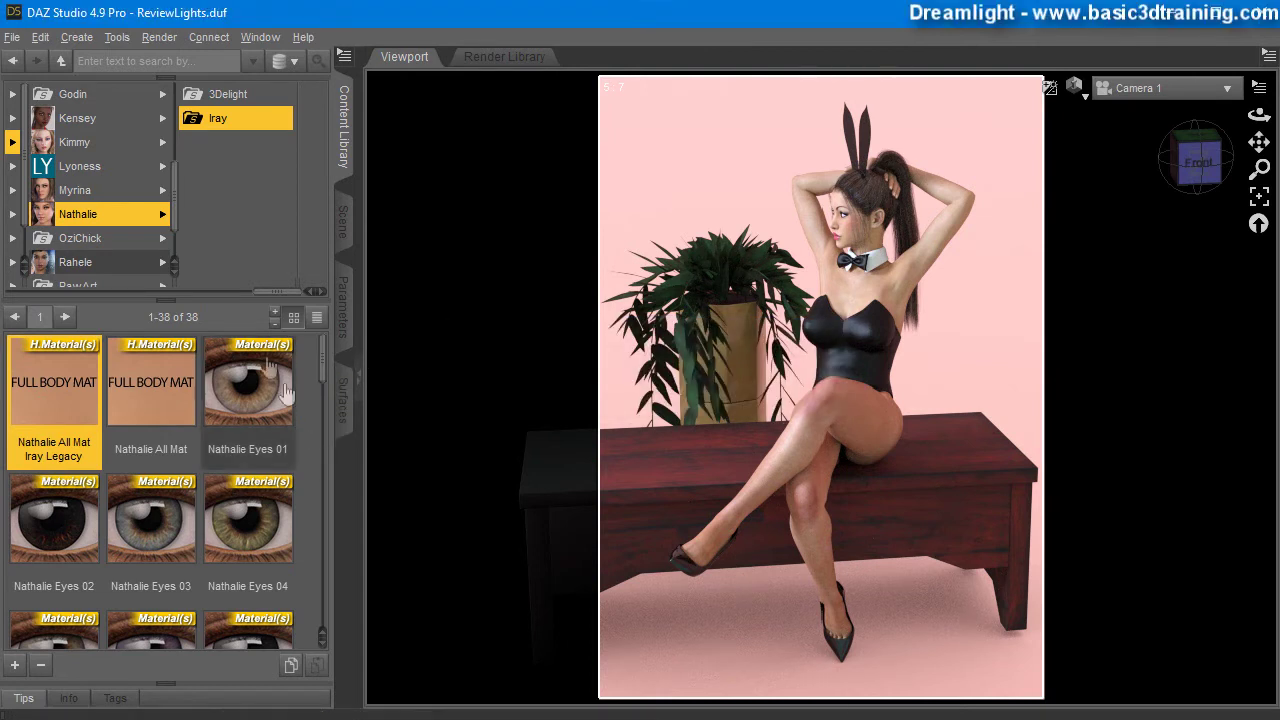
left_click_drag(272, 302, 242, 297)
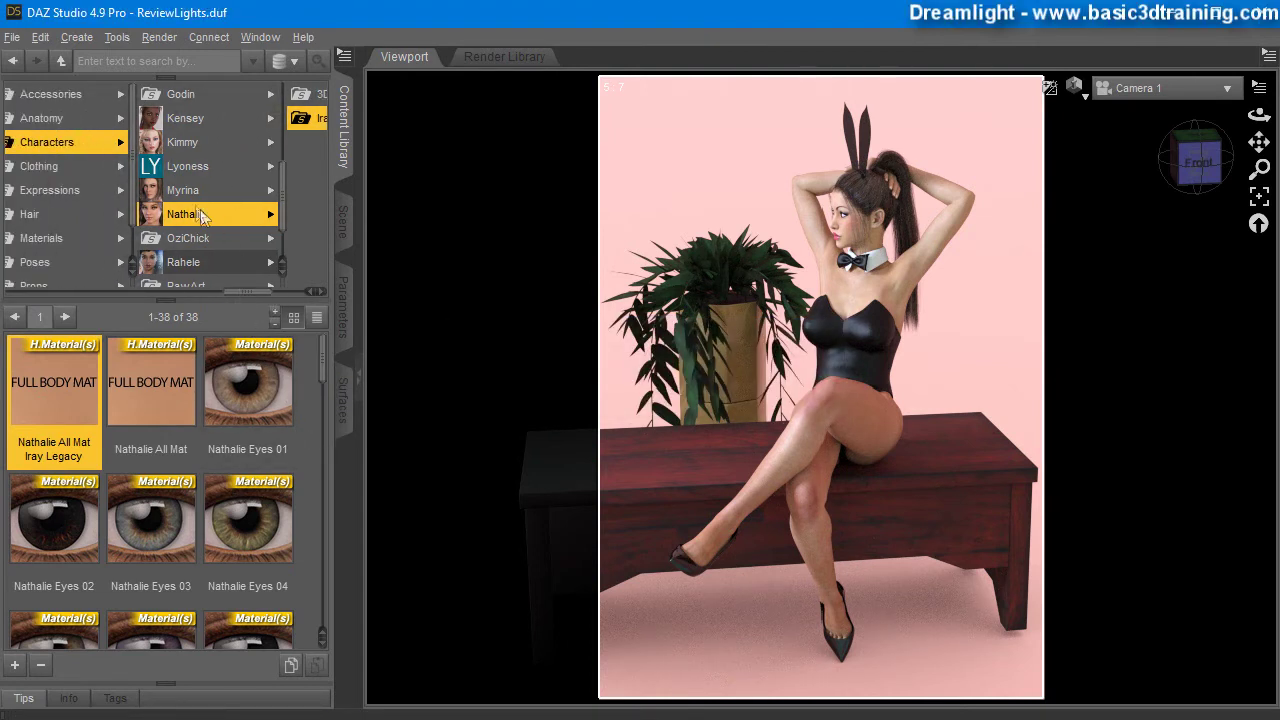
left_click(182, 142)
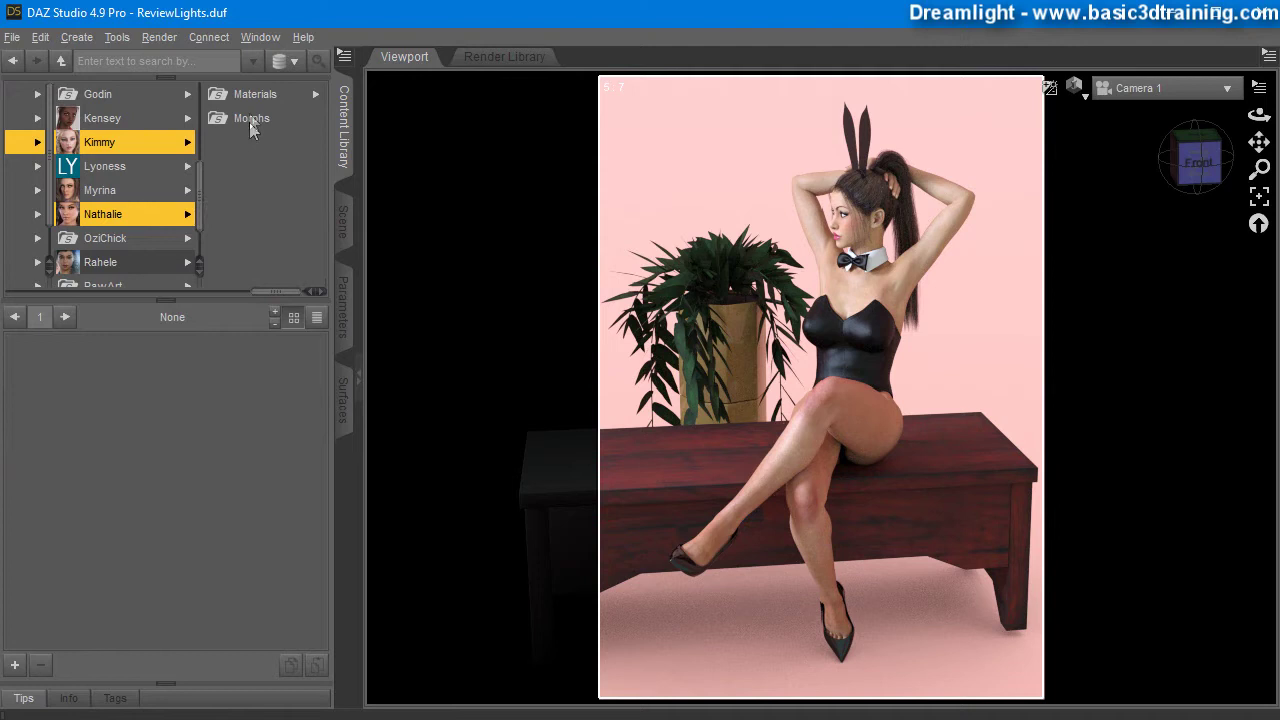
left_click(255, 94)
left_click(268, 118)
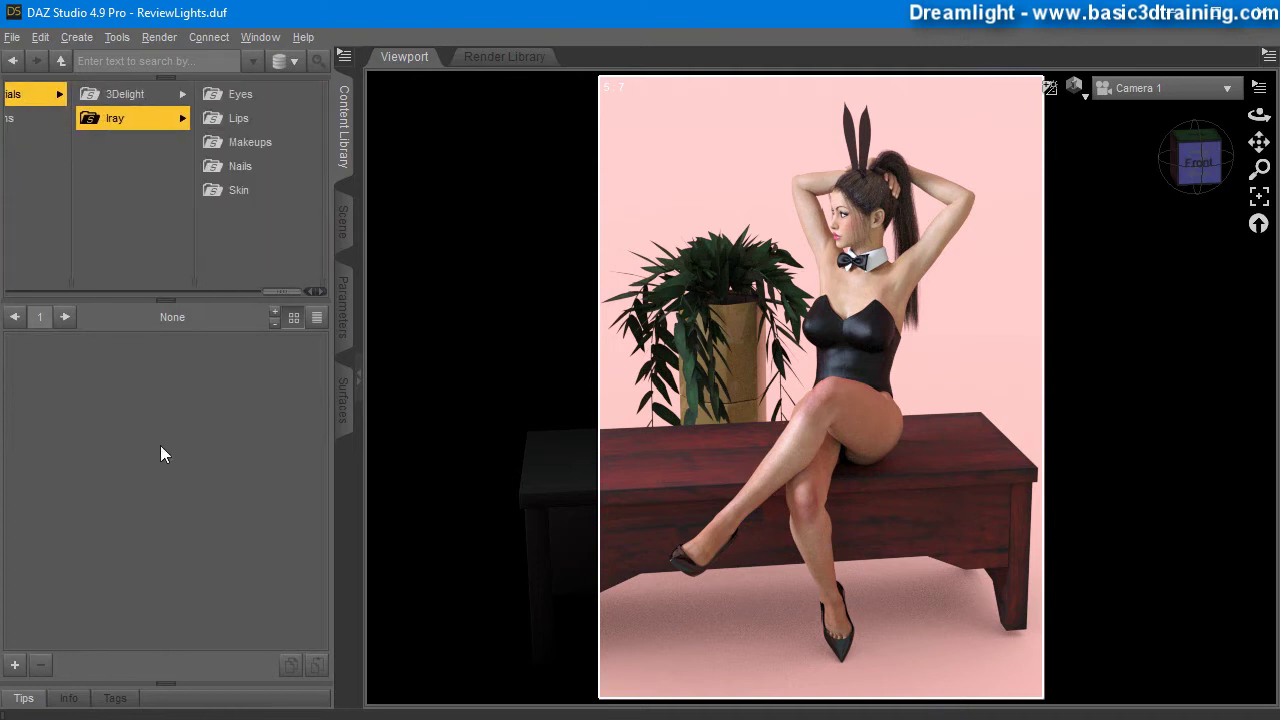
left_click(240, 191)
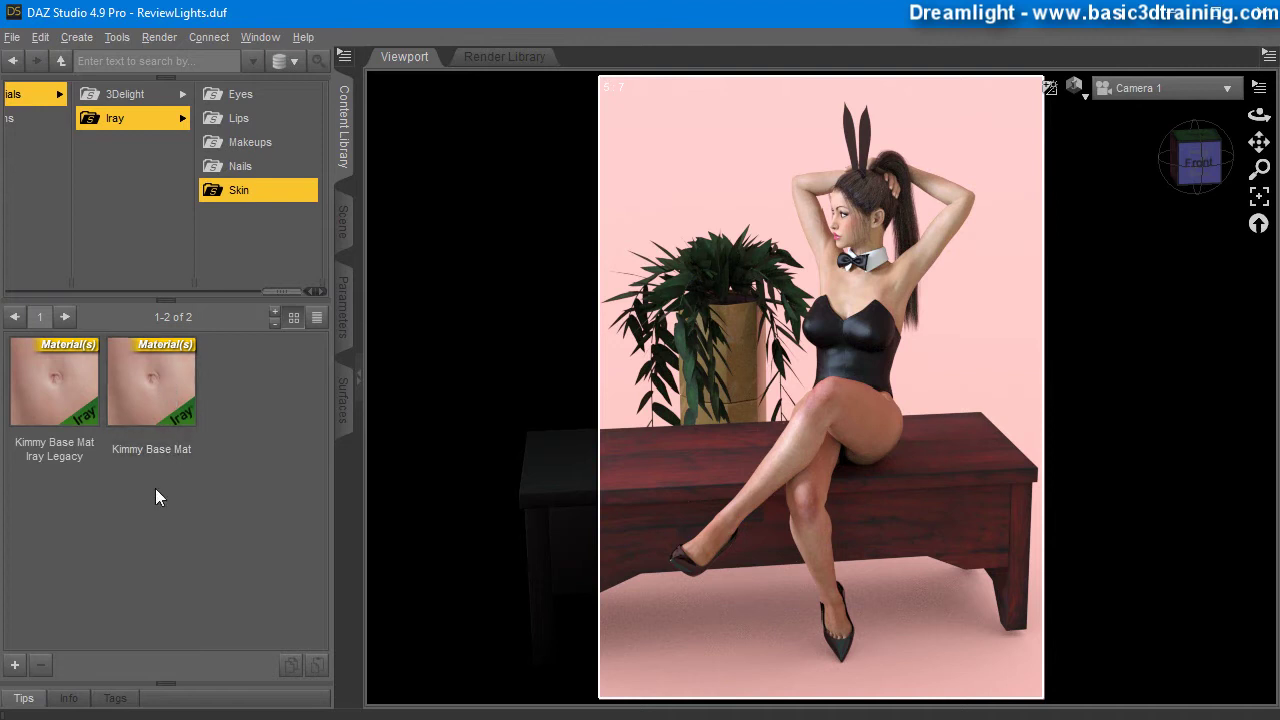
double_click(140, 417)
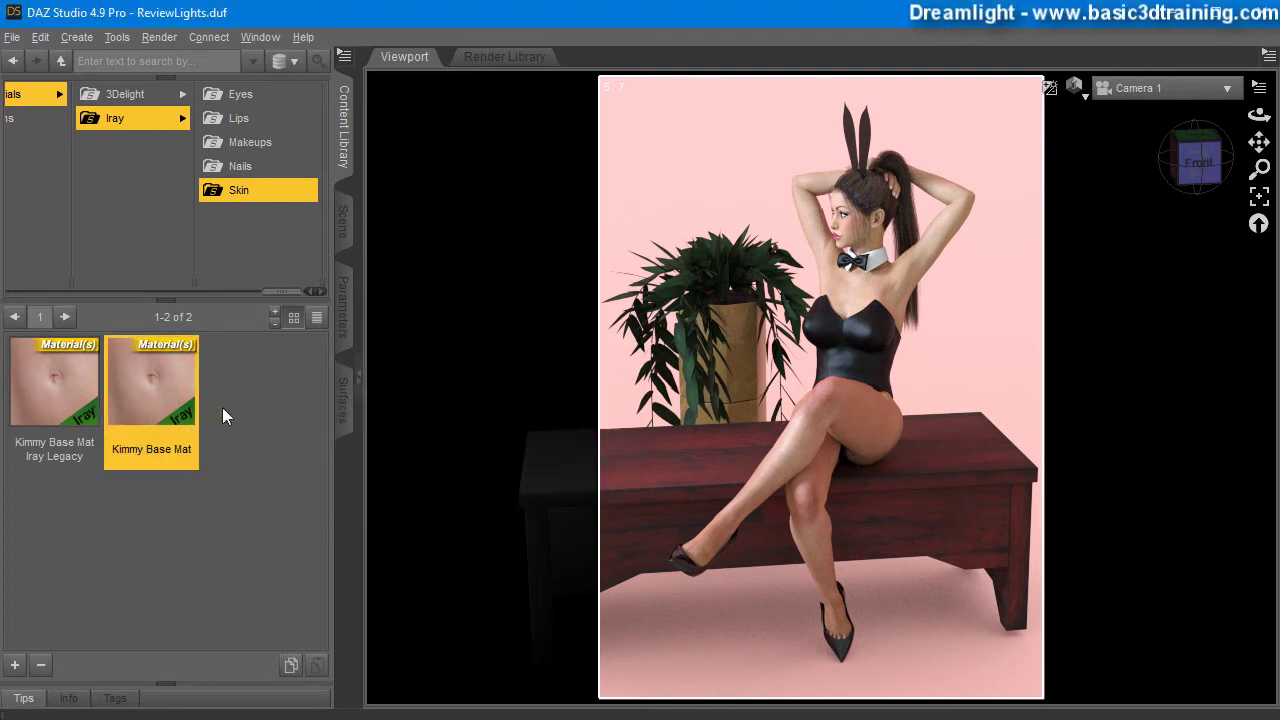
Apply the Kimmy Base Mat skin to the Genesis 3 Female figure
left_click(345, 225)
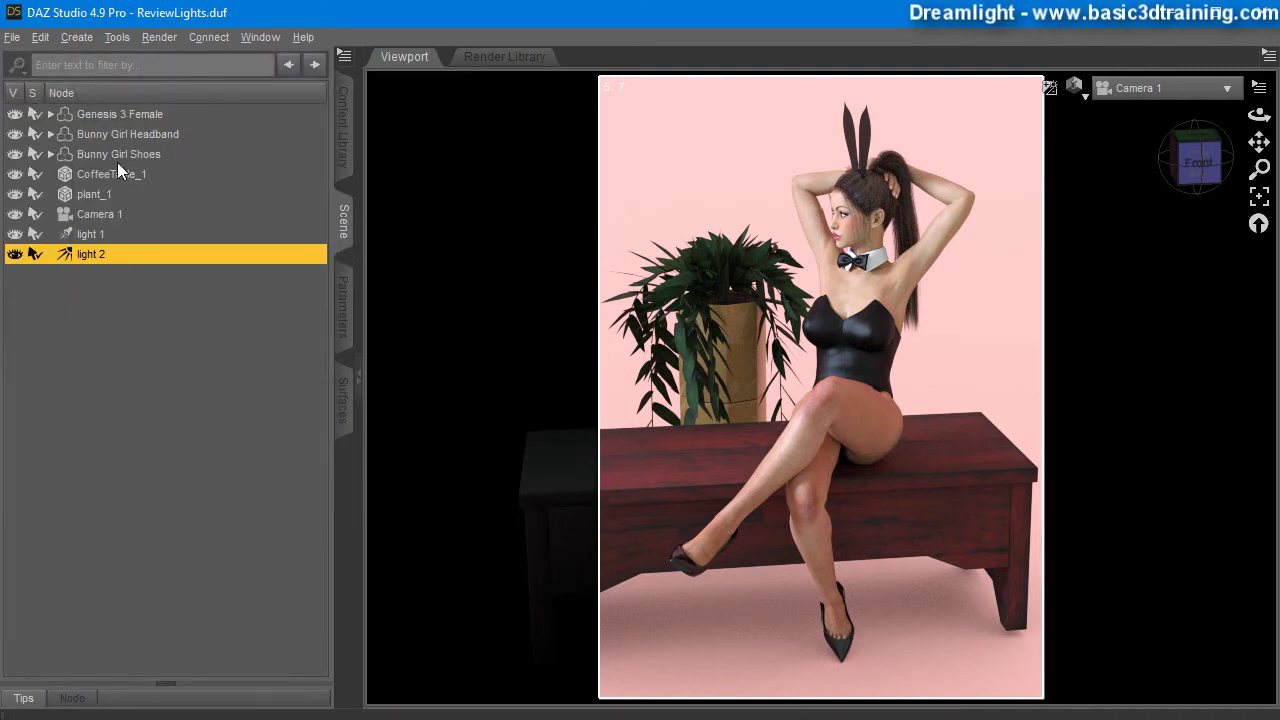
left_click(109, 114)
left_click(343, 130)
double_click(168, 383)
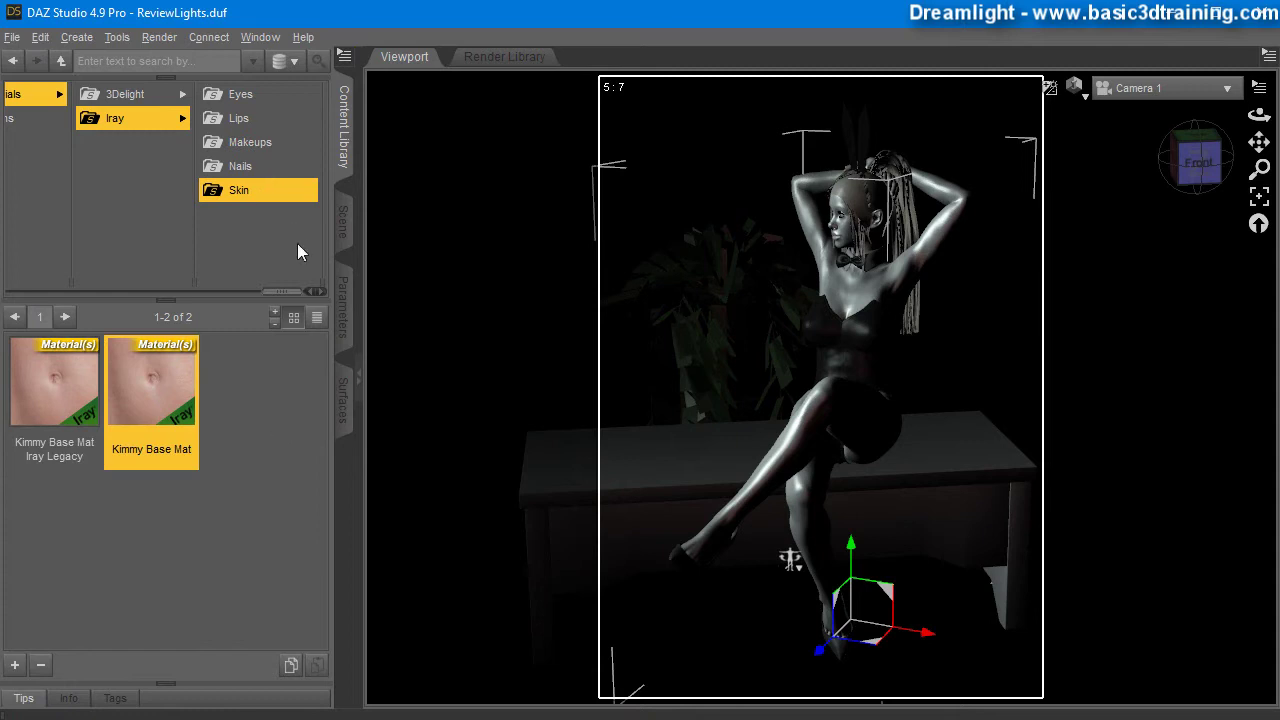
Select light 1 and light 2 in the Scene node list to inspect them
left_click(344, 218)
left_click(100, 236)
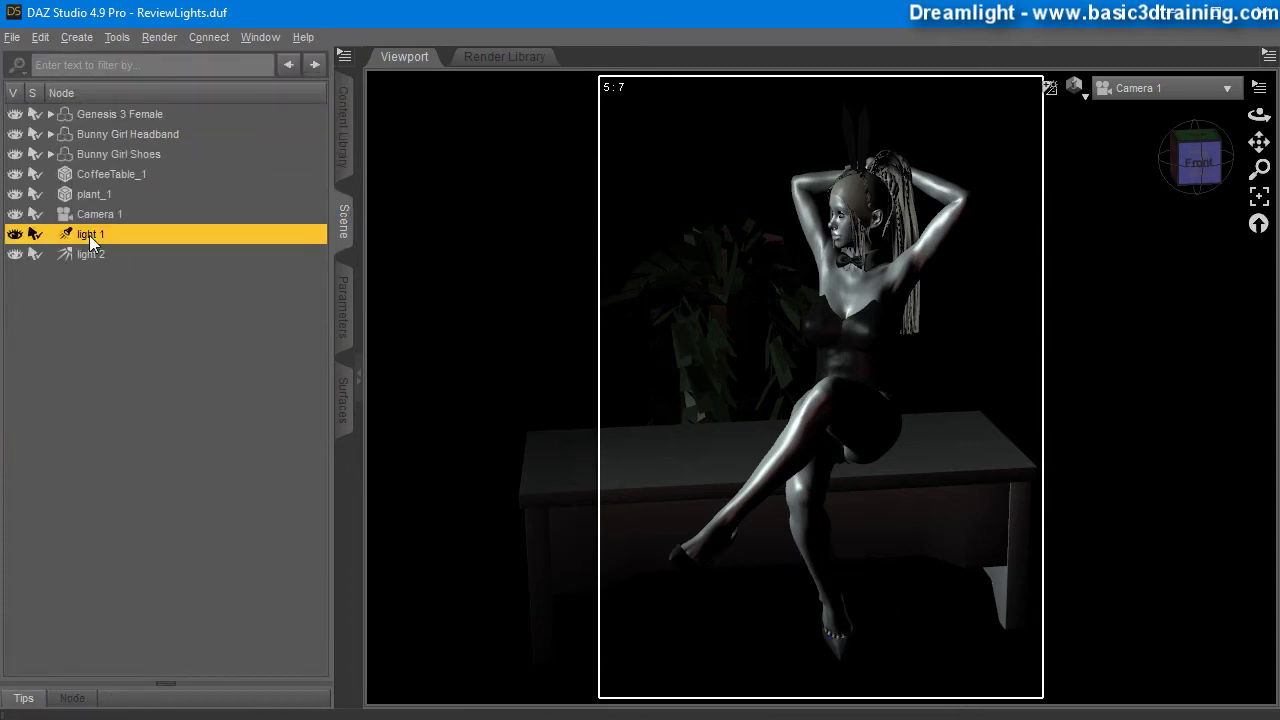
left_click(86, 252)
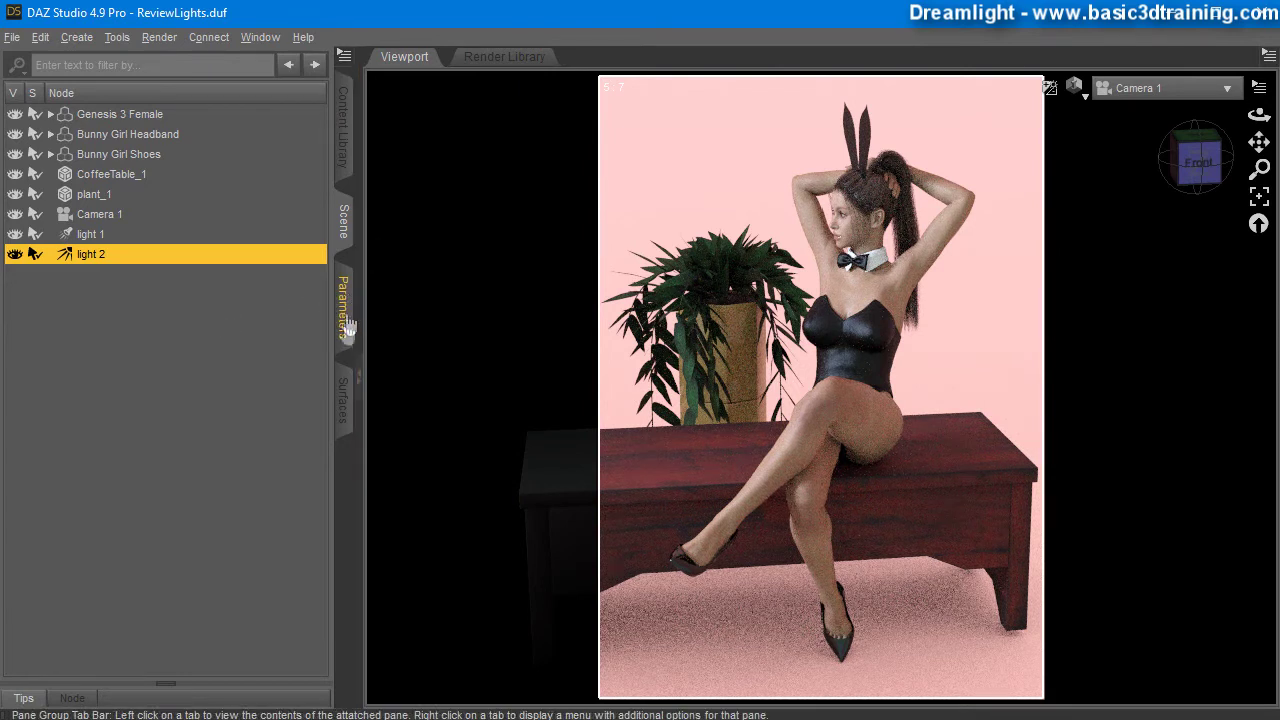
Browse Kimmy's Iray eye, makeup and lip materials and apply Kimmy Lips 07
left_click(344, 168)
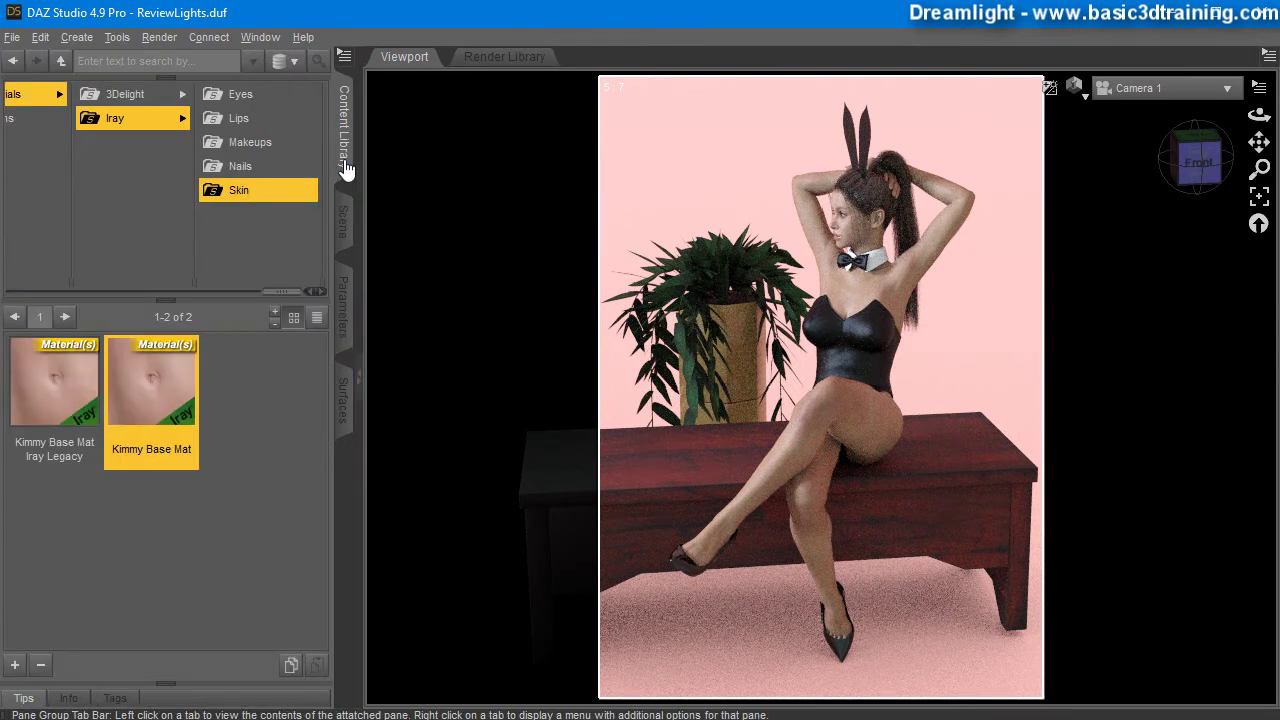
left_click(240, 96)
scroll(228, 540, "down", 2)
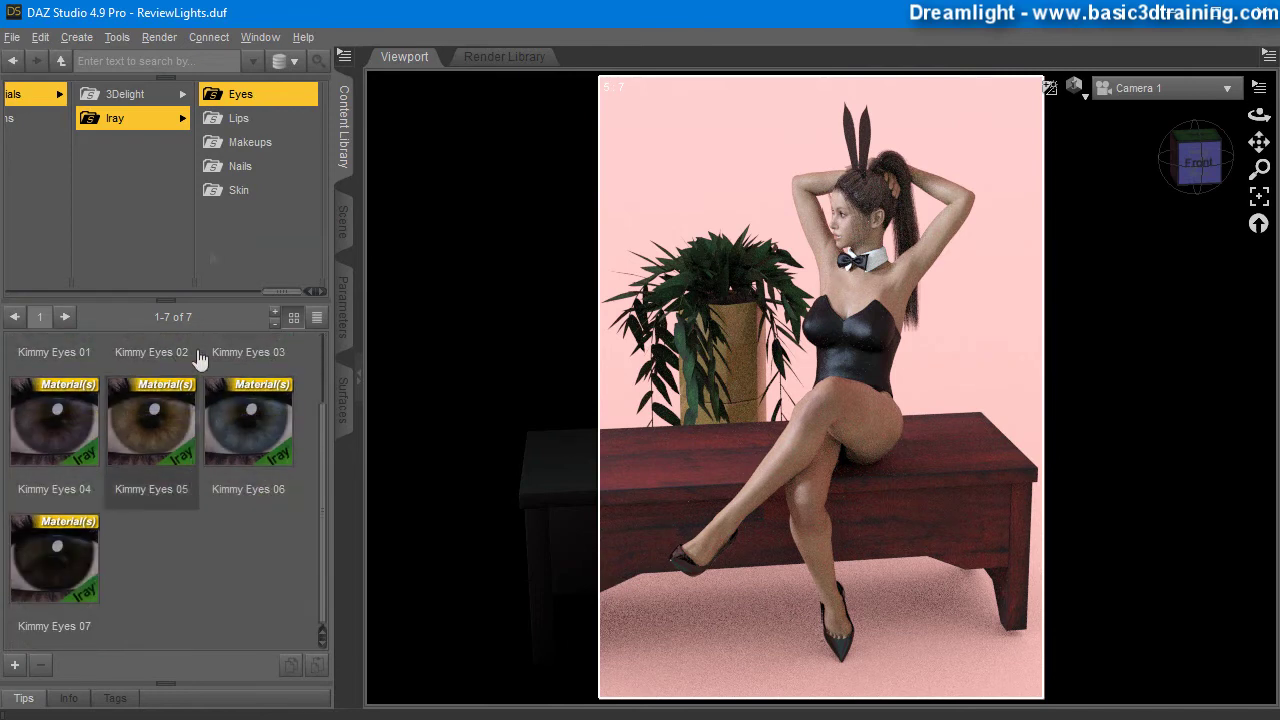
left_click(240, 142)
scroll(192, 575, "down", 5)
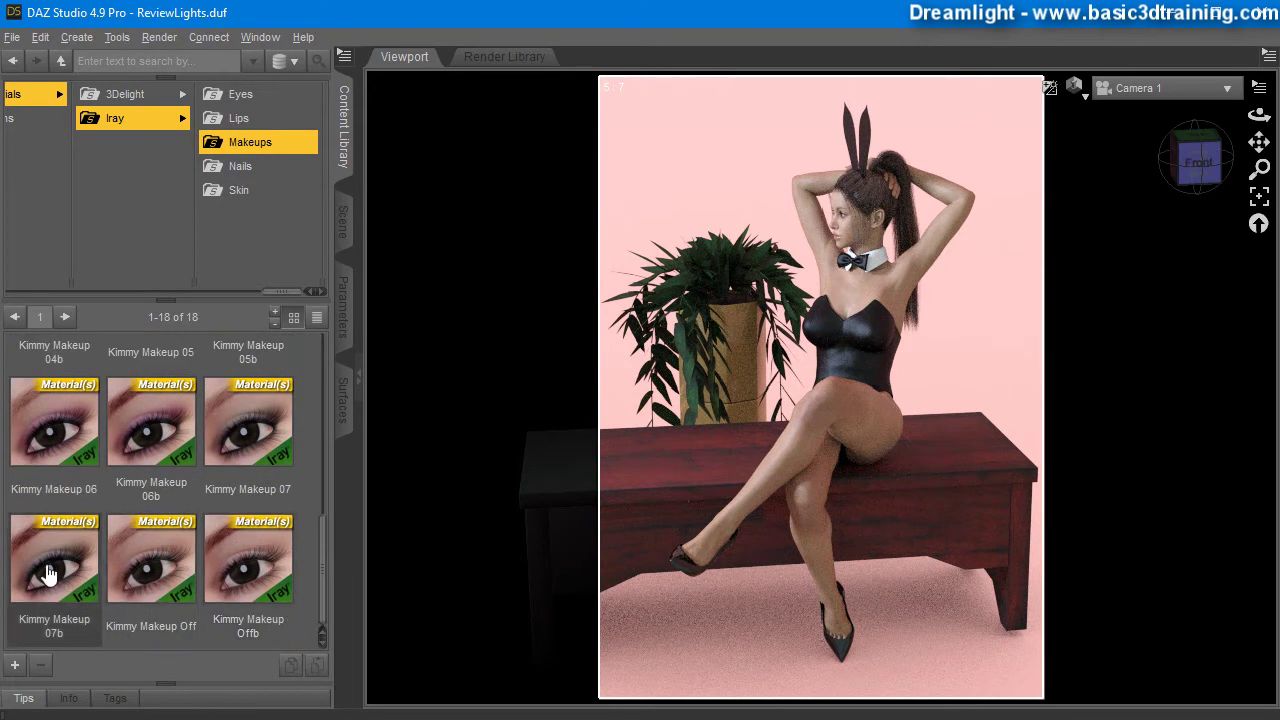
left_click(44, 570)
scroll(322, 560, "up", 2)
left_click(238, 118)
double_click(140, 560)
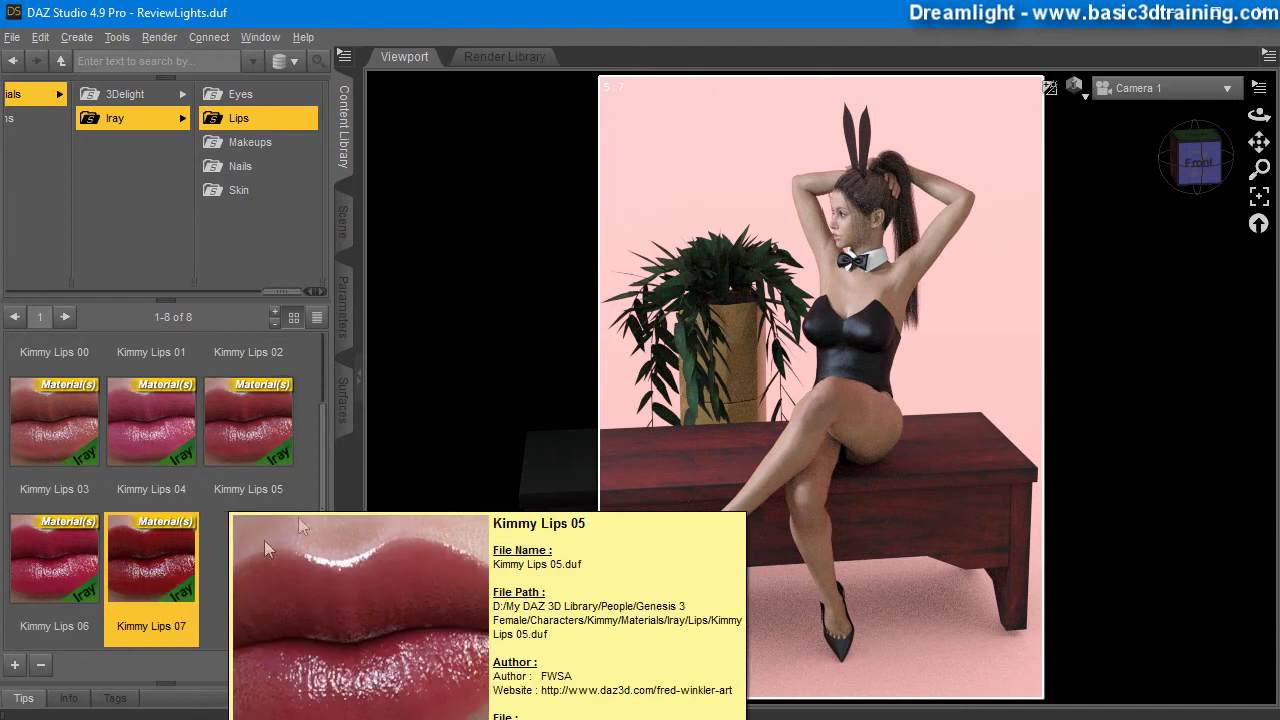
With Genesis 3 Female selected, apply Kimmy Lips 04 and Kimmy Makeup 04
left_click(341, 228)
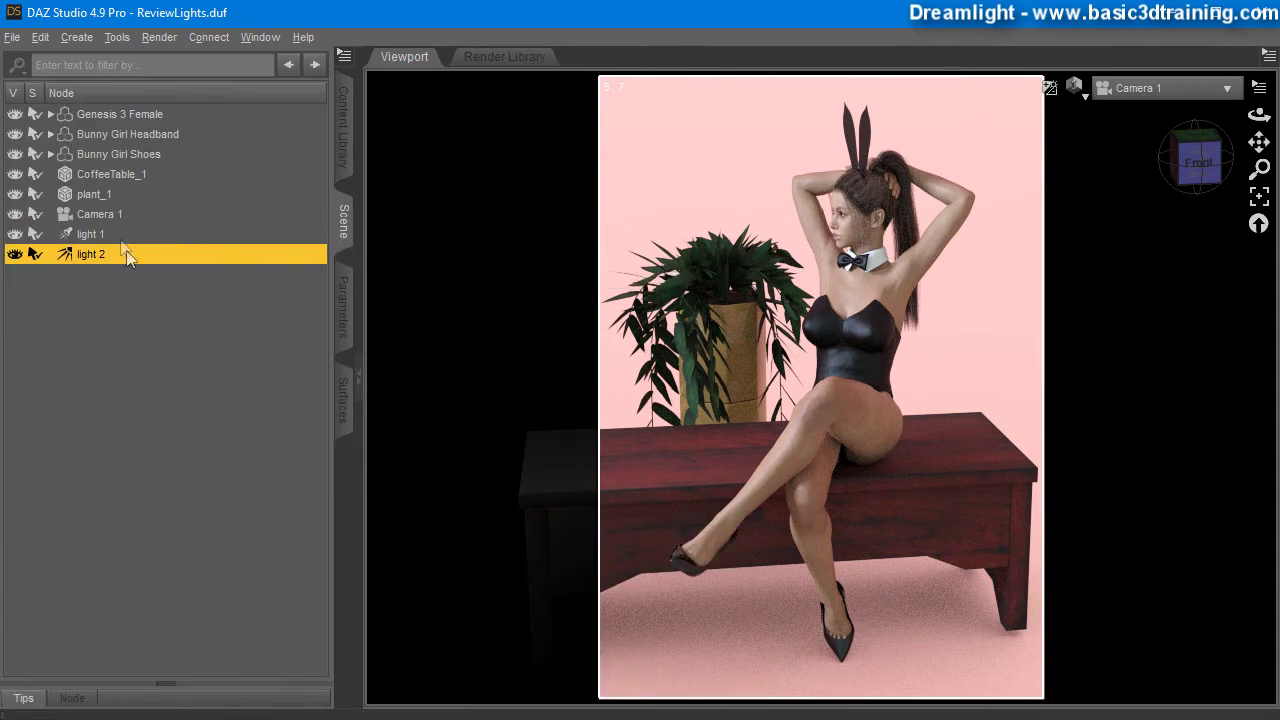
left_click(96, 113)
left_click(341, 135)
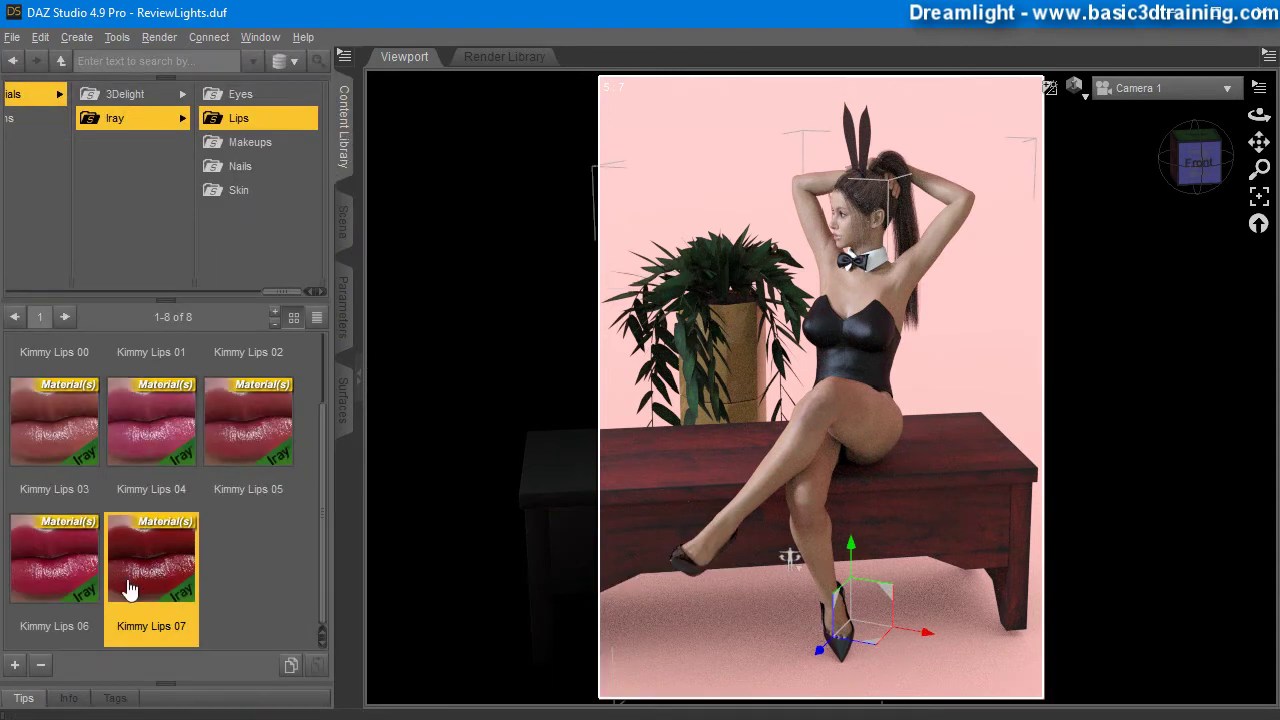
double_click(143, 452)
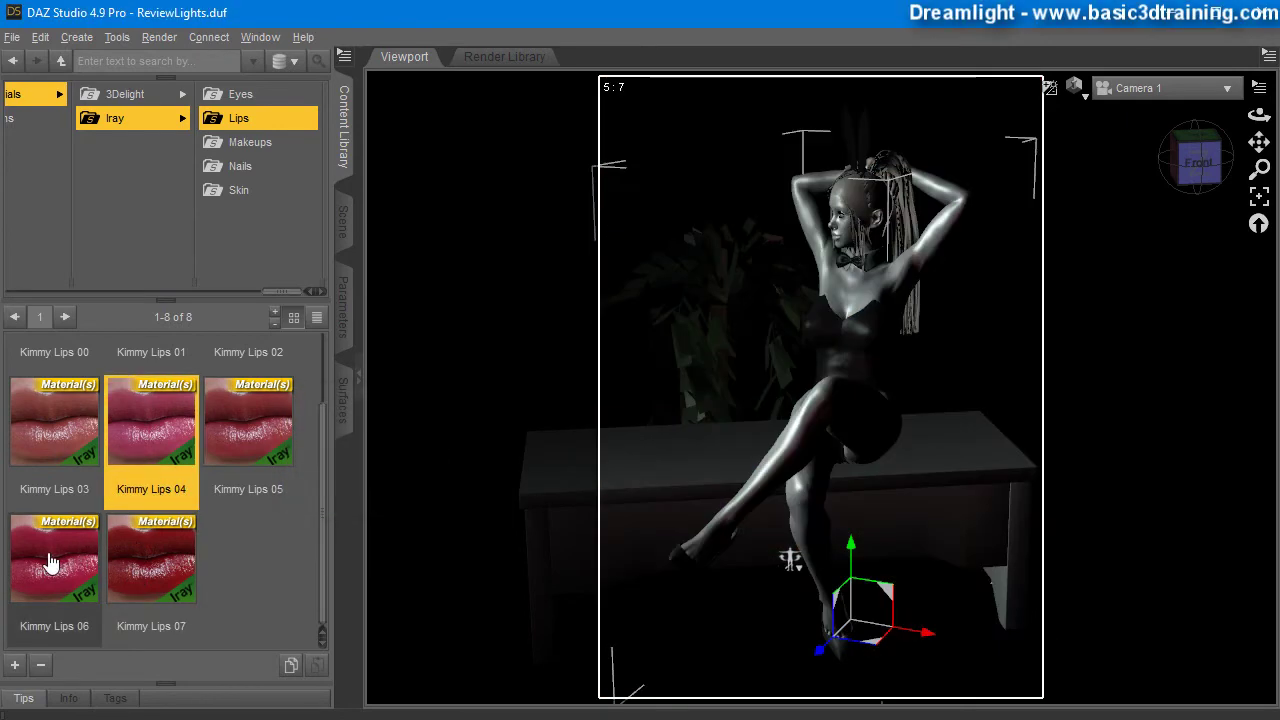
left_click(245, 96)
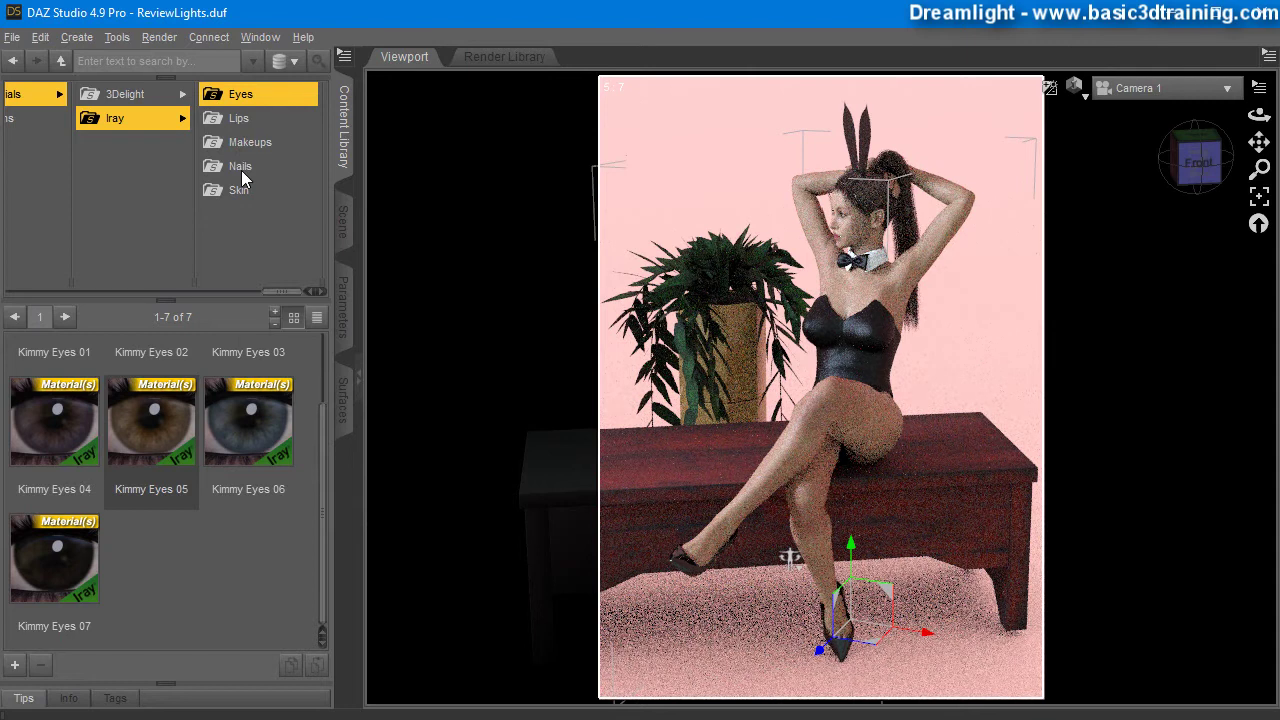
left_click(245, 142)
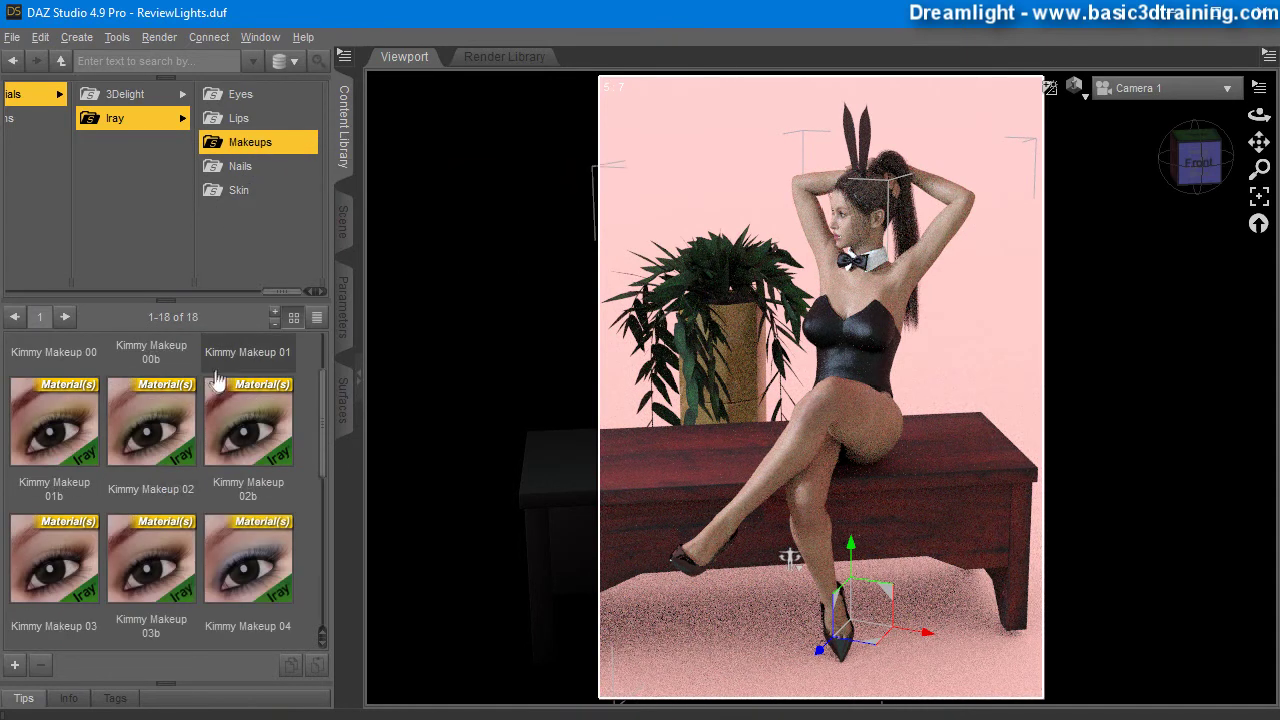
double_click(250, 560)
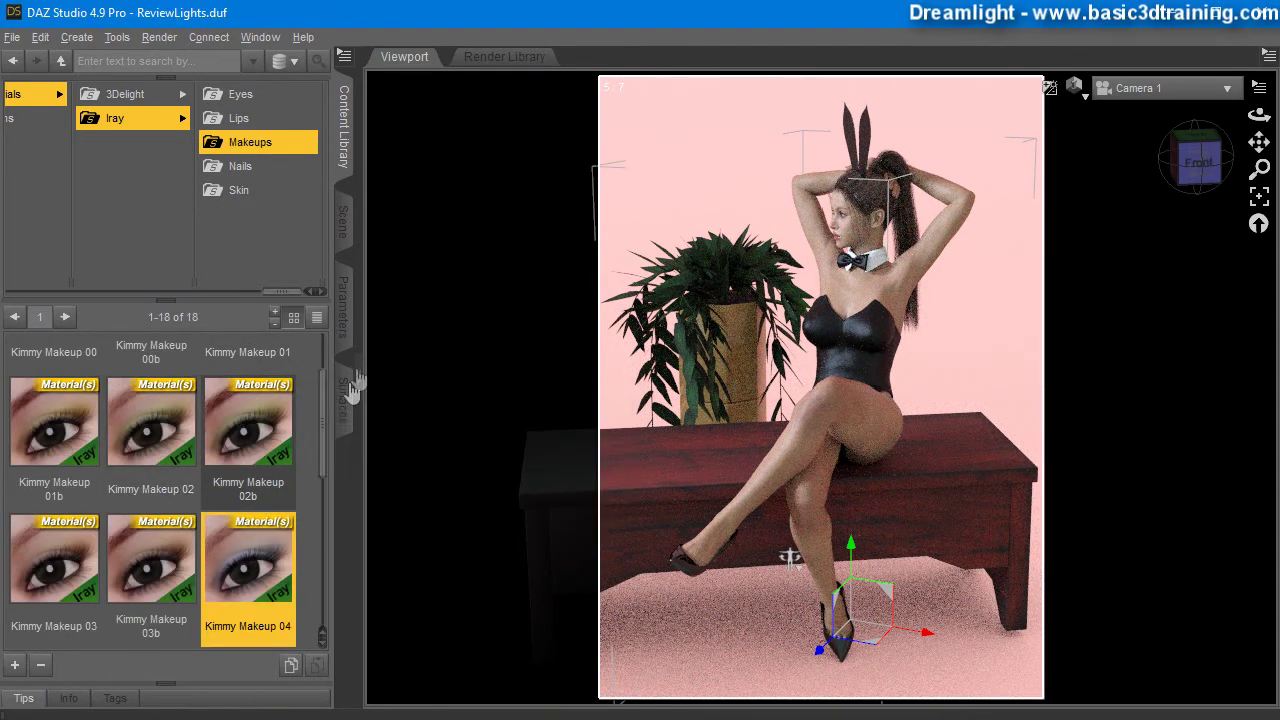
Select light 1 and light 2 and delete them from the scene
left_click(336, 240)
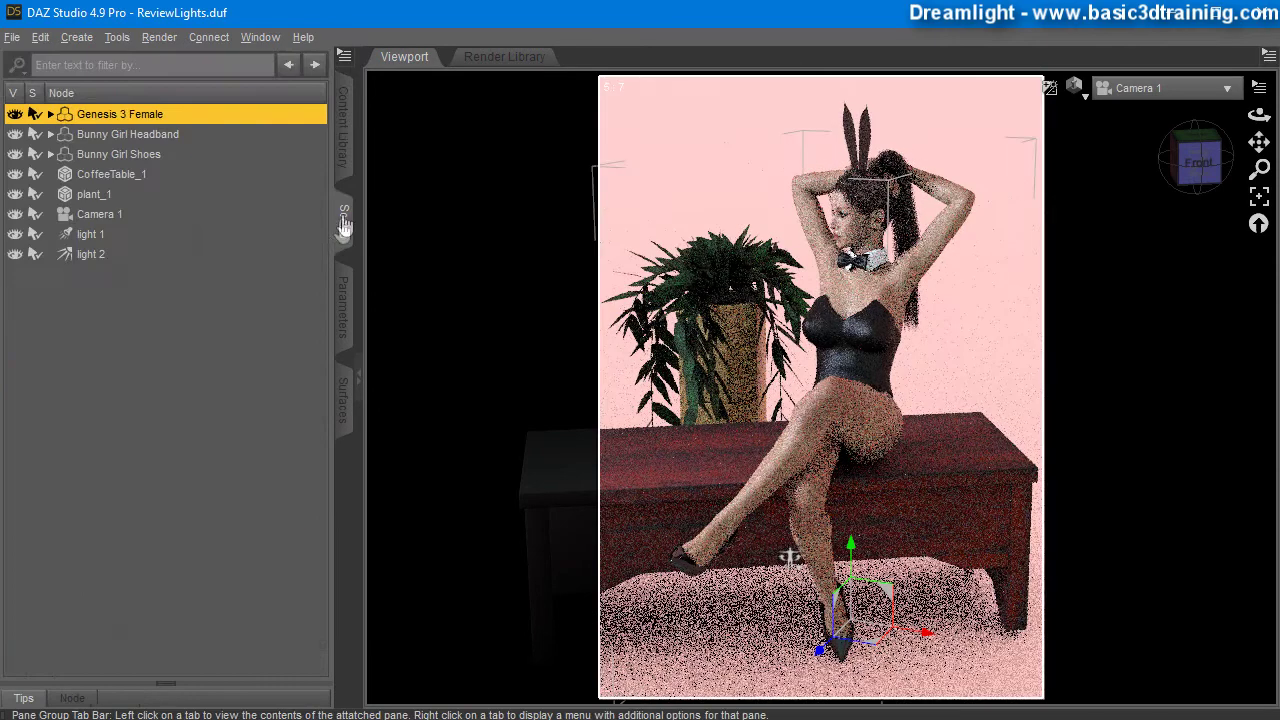
left_click(82, 236)
left_click(85, 258, "ctrl")
right_click(88, 238)
left_click(119, 270)
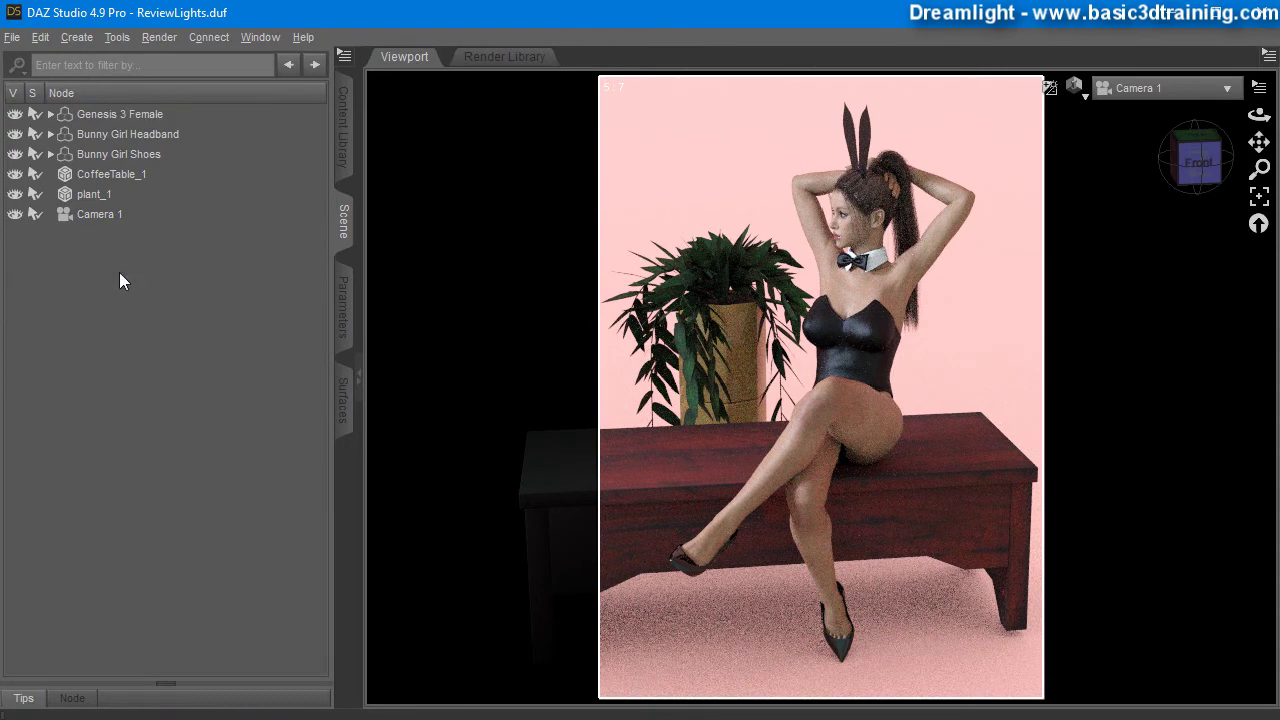
Browse the Content Library to Light Presets > Elianeck > HDRI for Iray
left_click(343, 140)
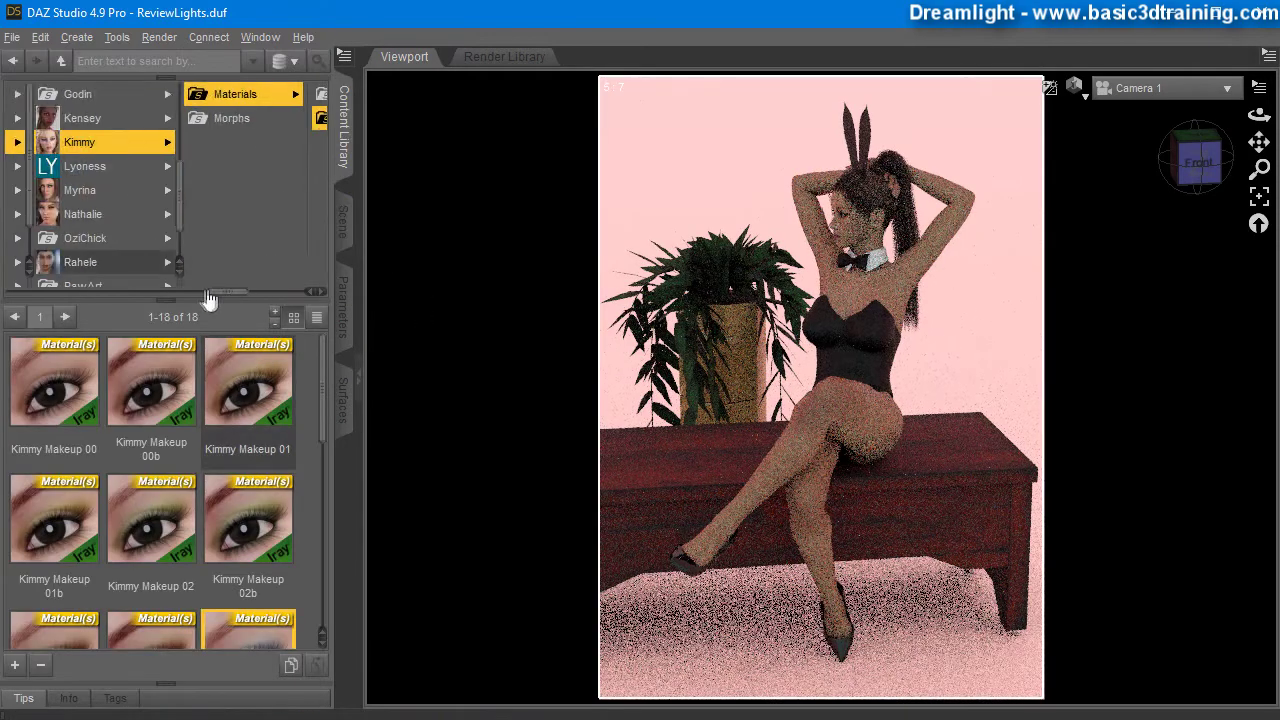
left_click_drag(190, 300, 115, 296)
scroll(135, 215, "up", 1)
left_click(116, 155)
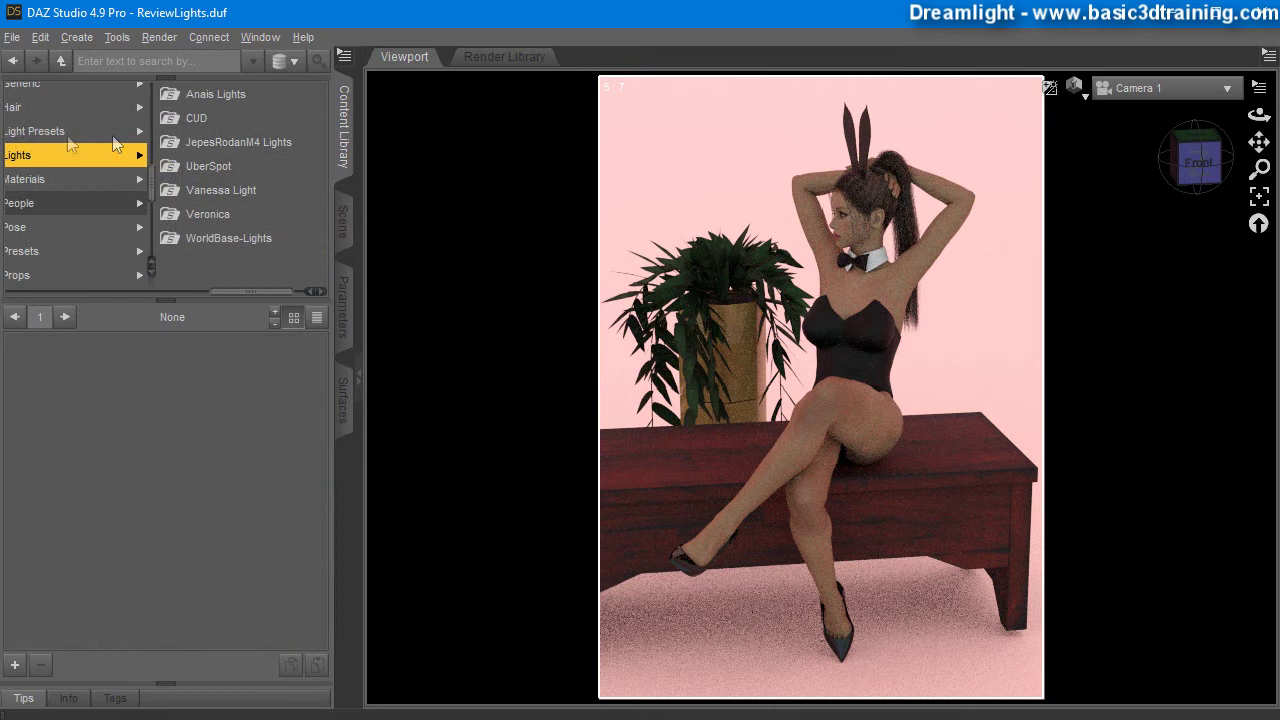
left_click(43, 132)
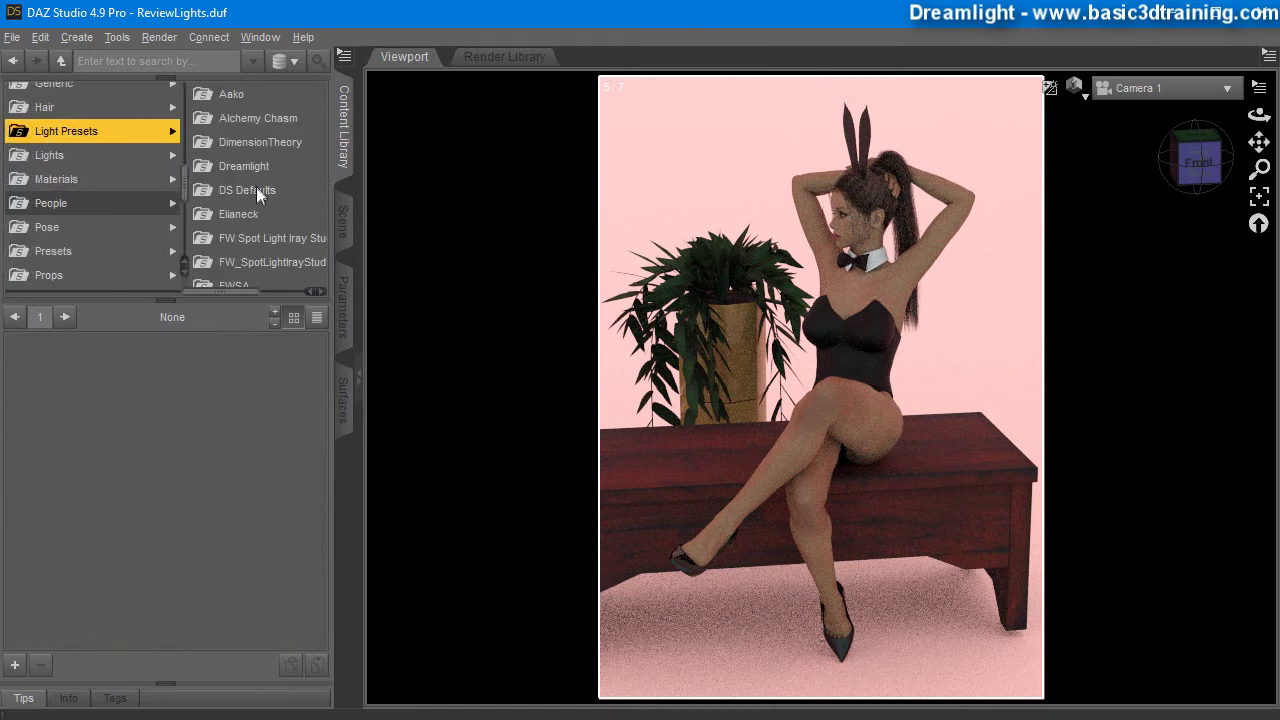
left_click(245, 215)
left_click(240, 94)
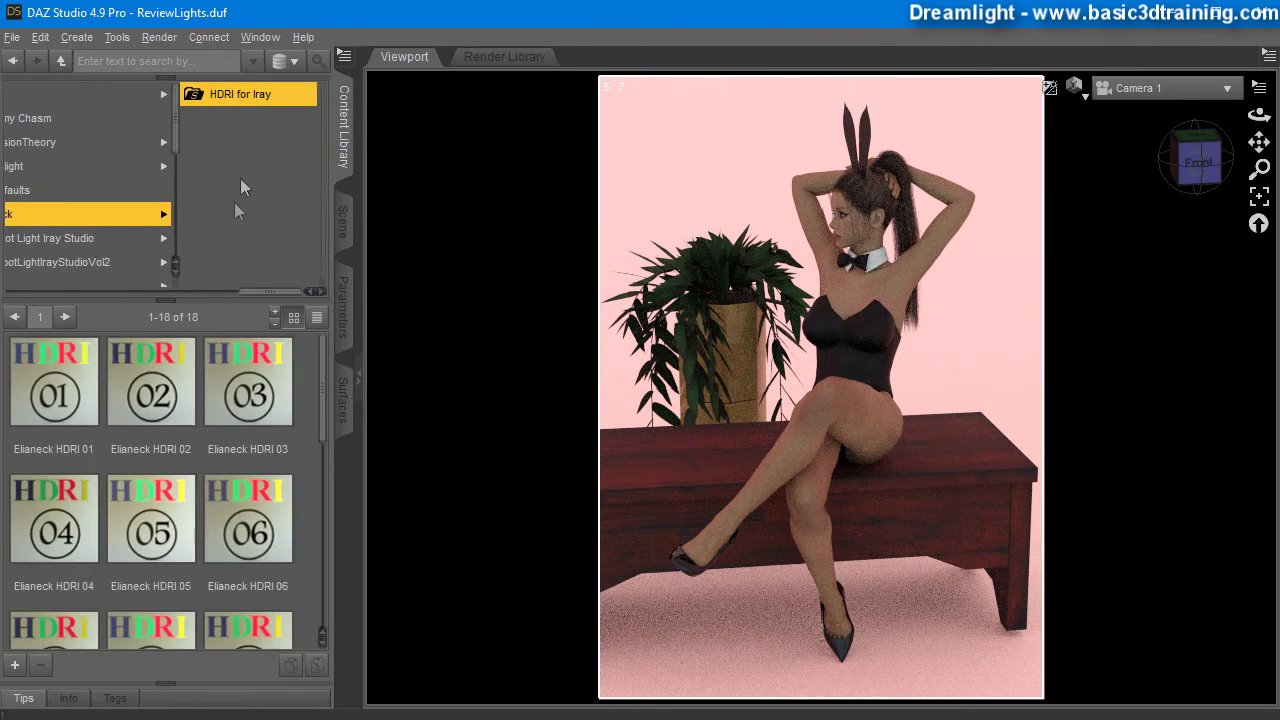
scroll(165, 505, "down", 3)
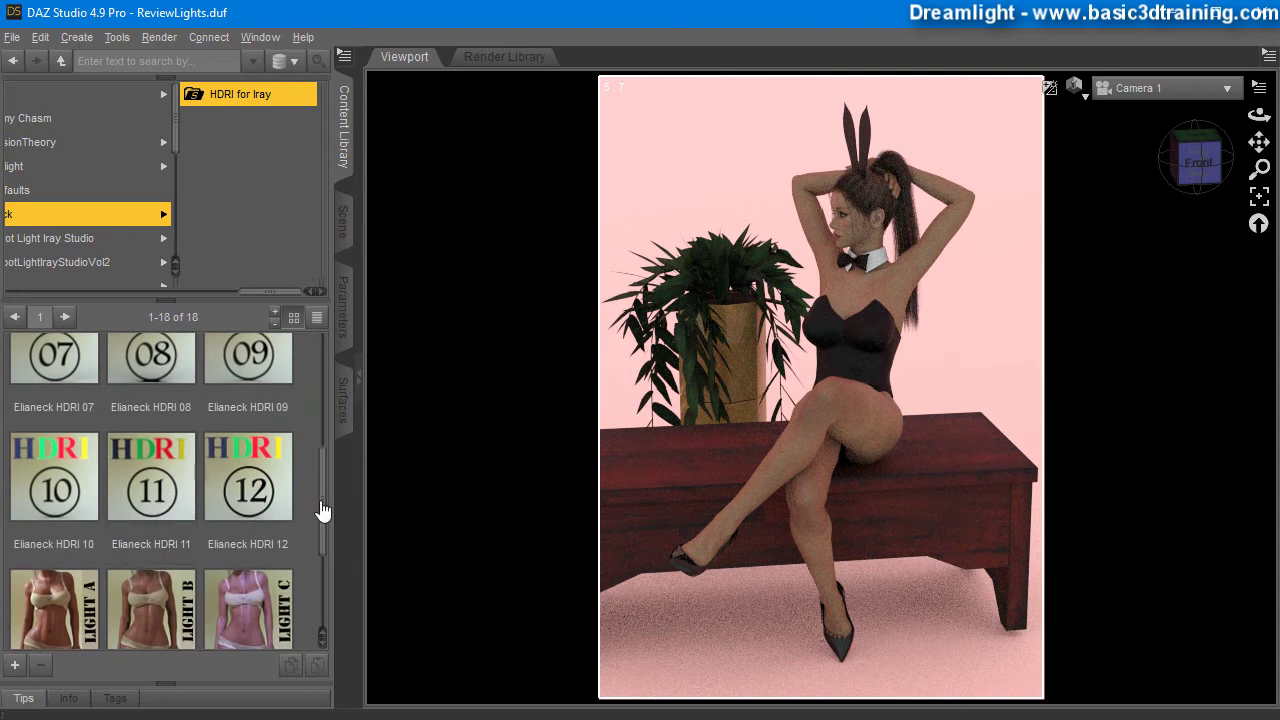
left_click_drag(322, 512, 325, 557)
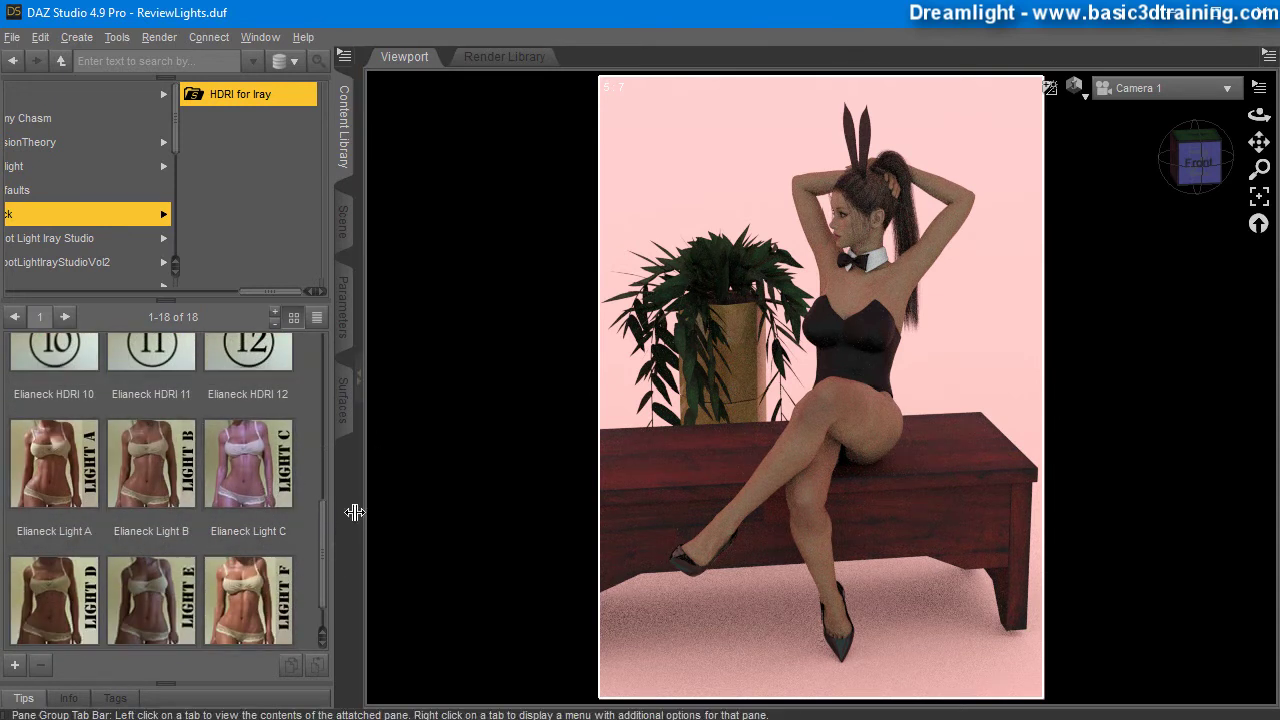
scroll(324, 550, "down", 1)
Load the Elianeck Light C preset and check the new light 1's settings
double_click(242, 437)
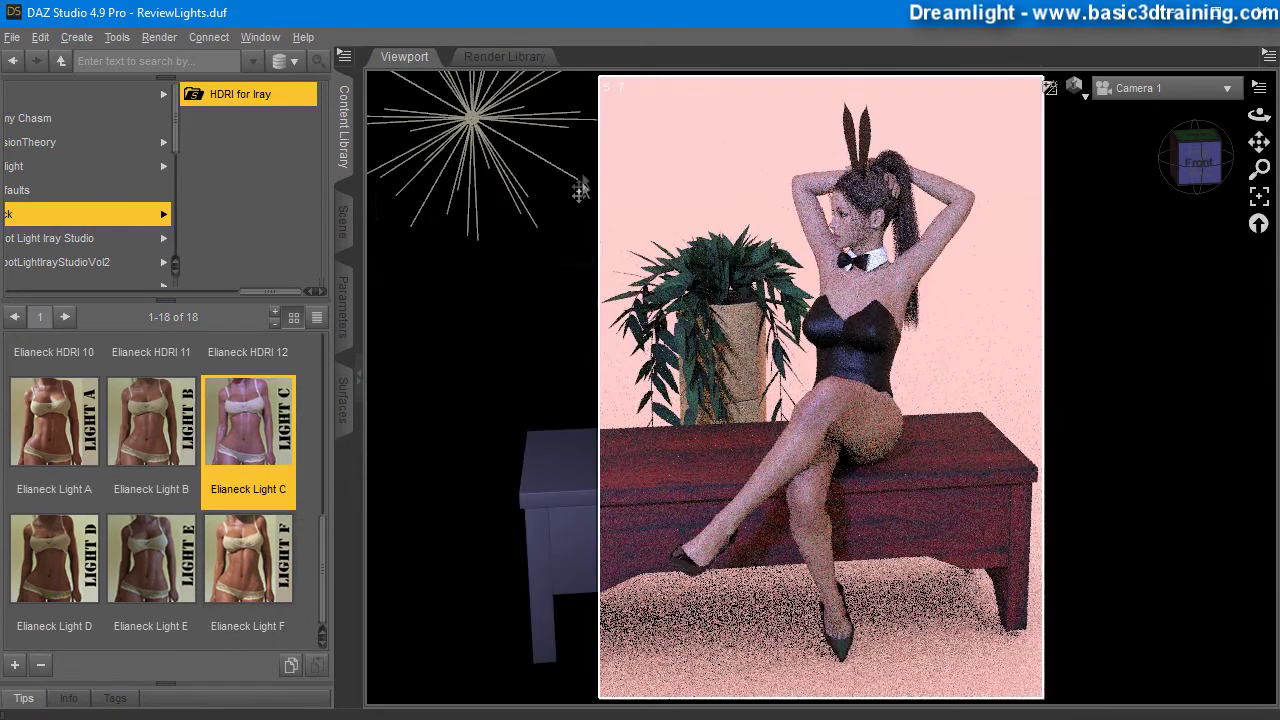
left_click(343, 222)
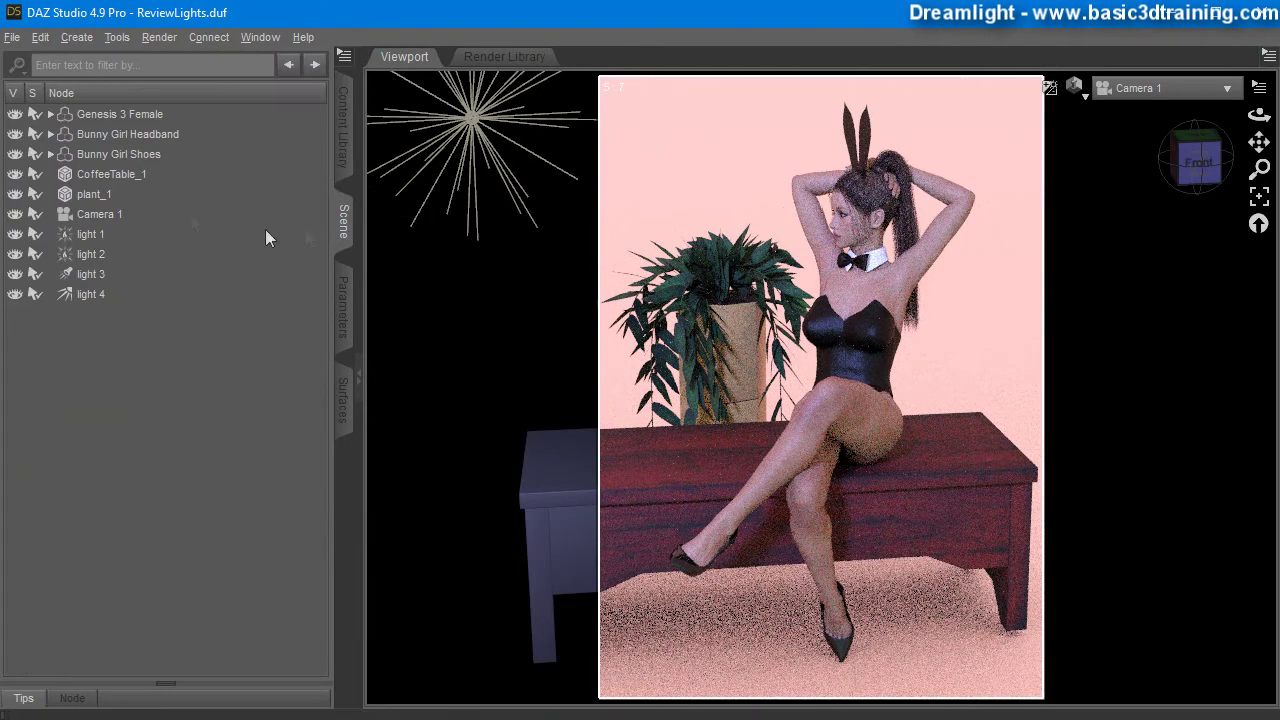
left_click(92, 236)
left_click(343, 308)
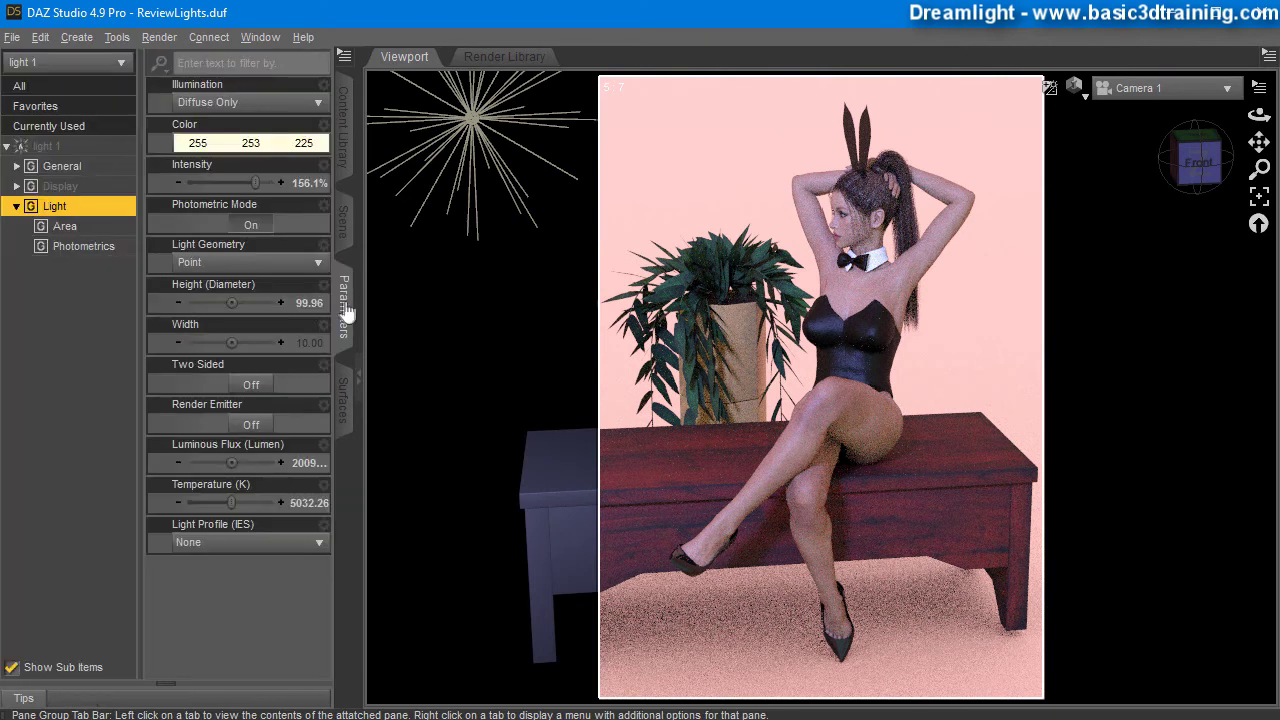
left_click(343, 210)
left_click(203, 383)
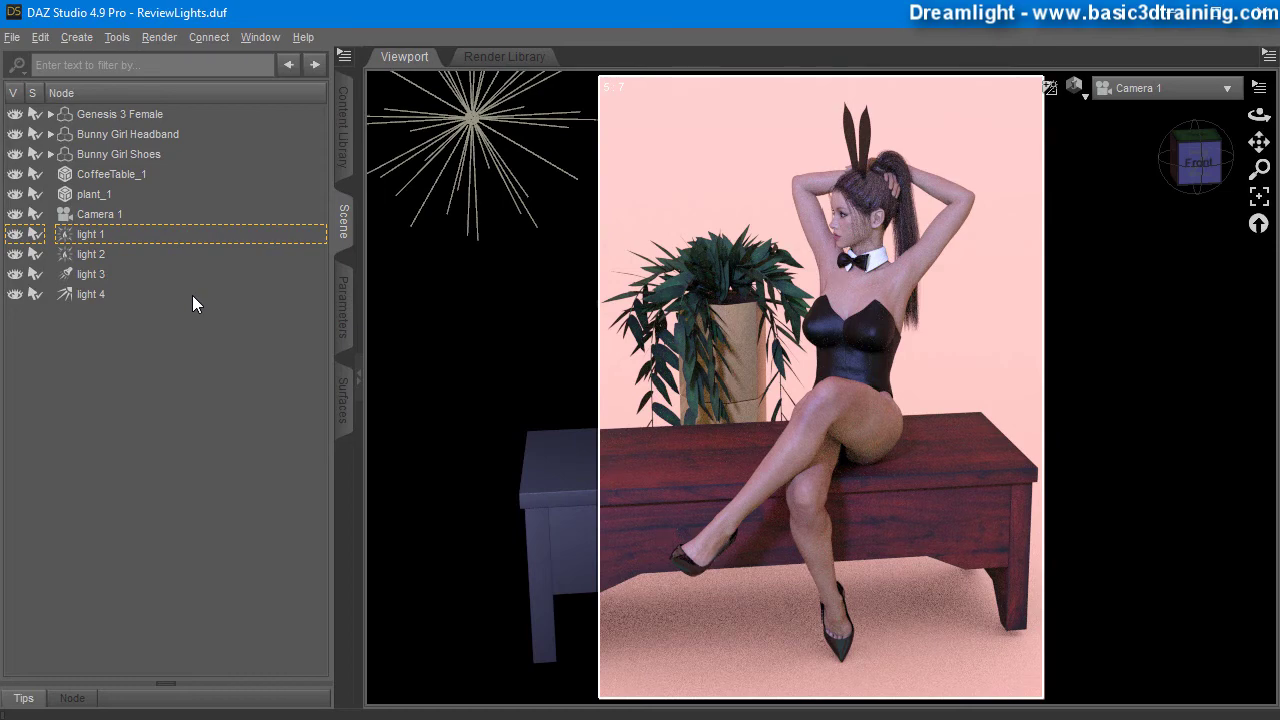
Orbit Camera 1 around the figure and bench to view her from the left side
left_click_drag(1258, 116, 1258, 116)
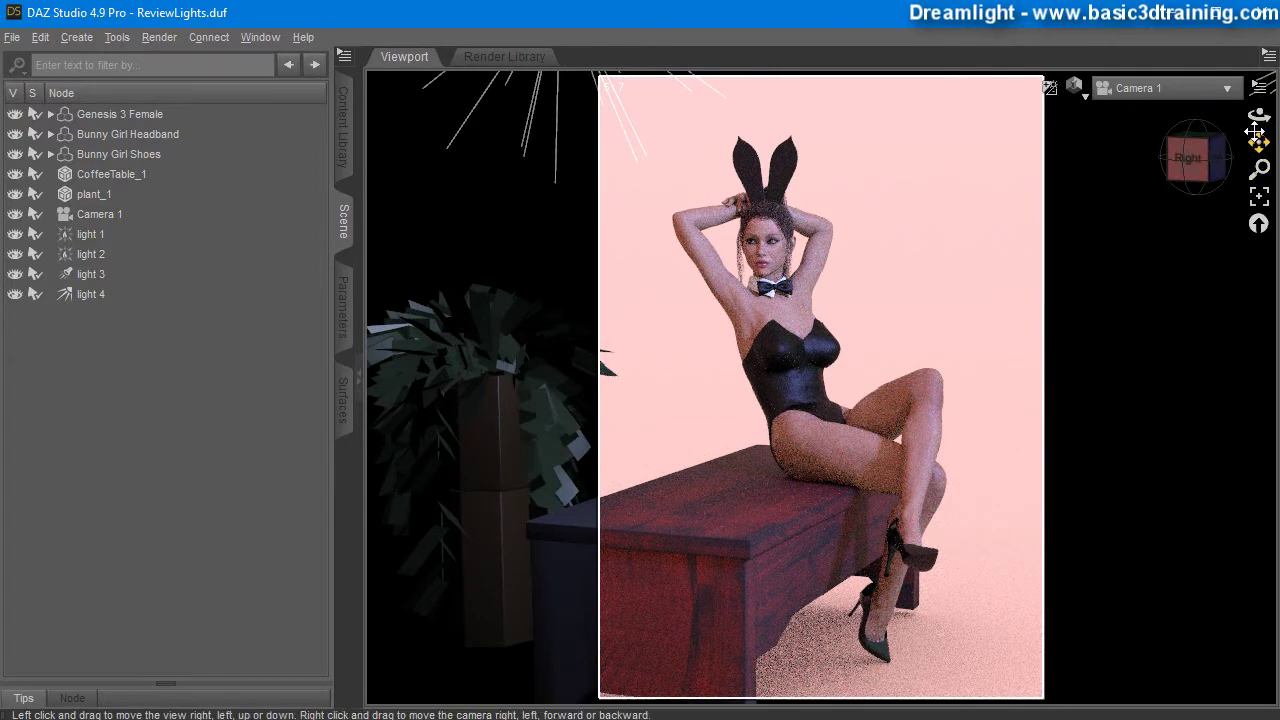
left_click_drag(1258, 116, 1258, 116)
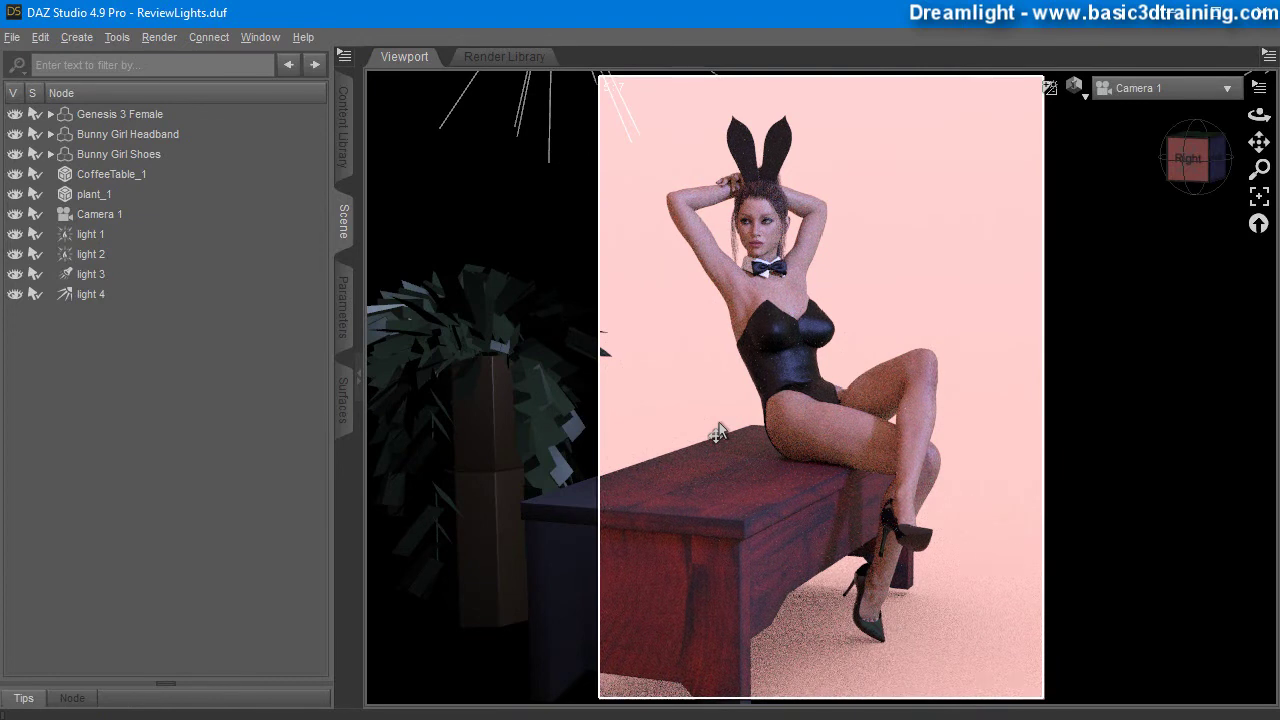
left_click_drag(1258, 116, 1257, 117)
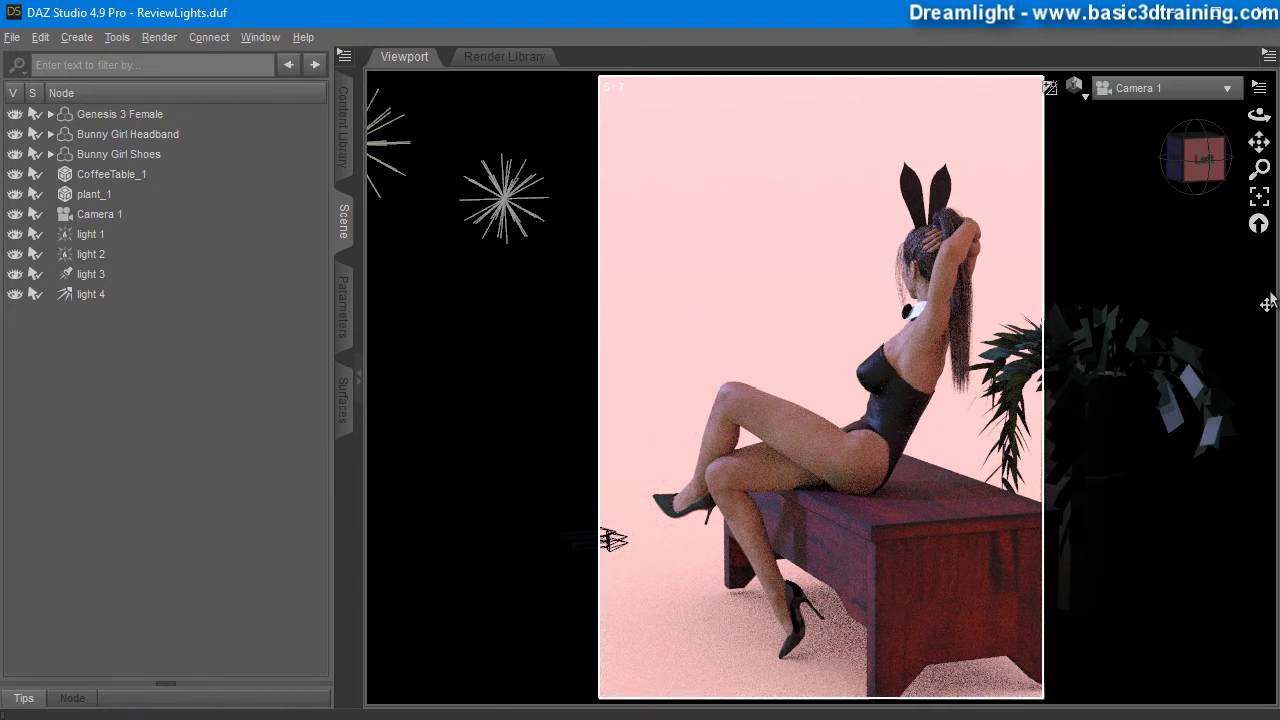
left_click_drag(1258, 116, 1258, 116)
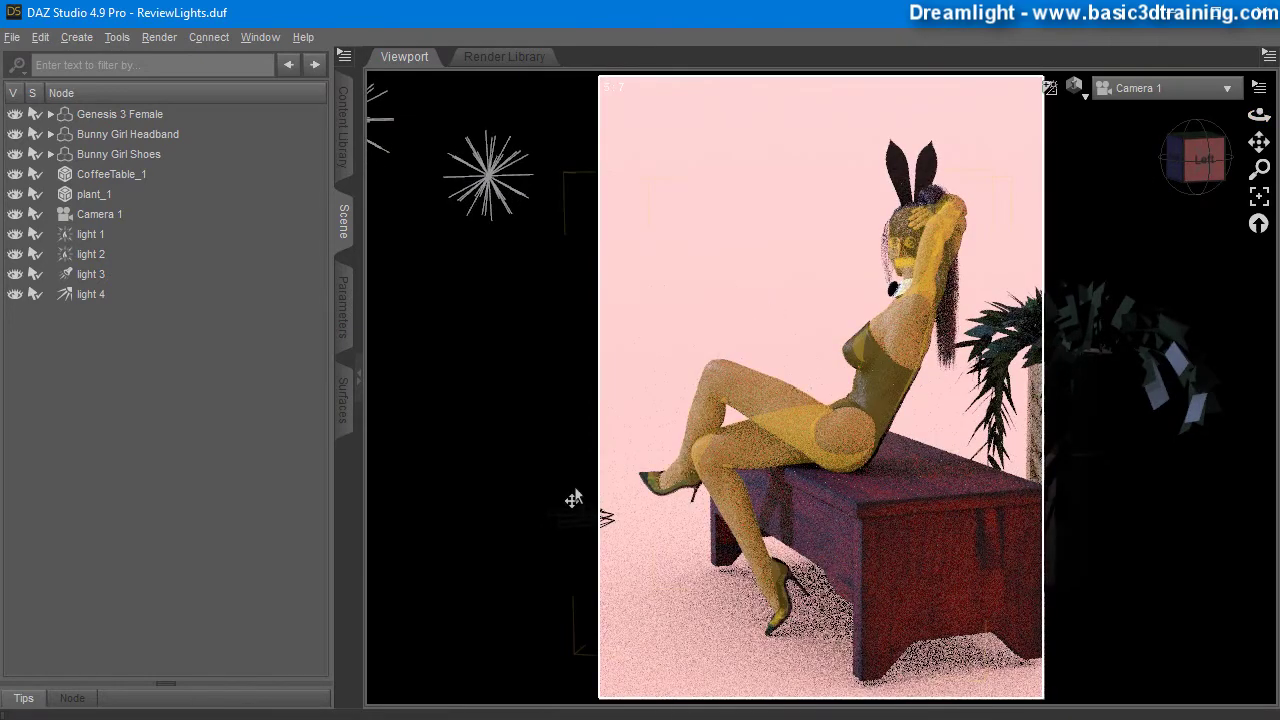